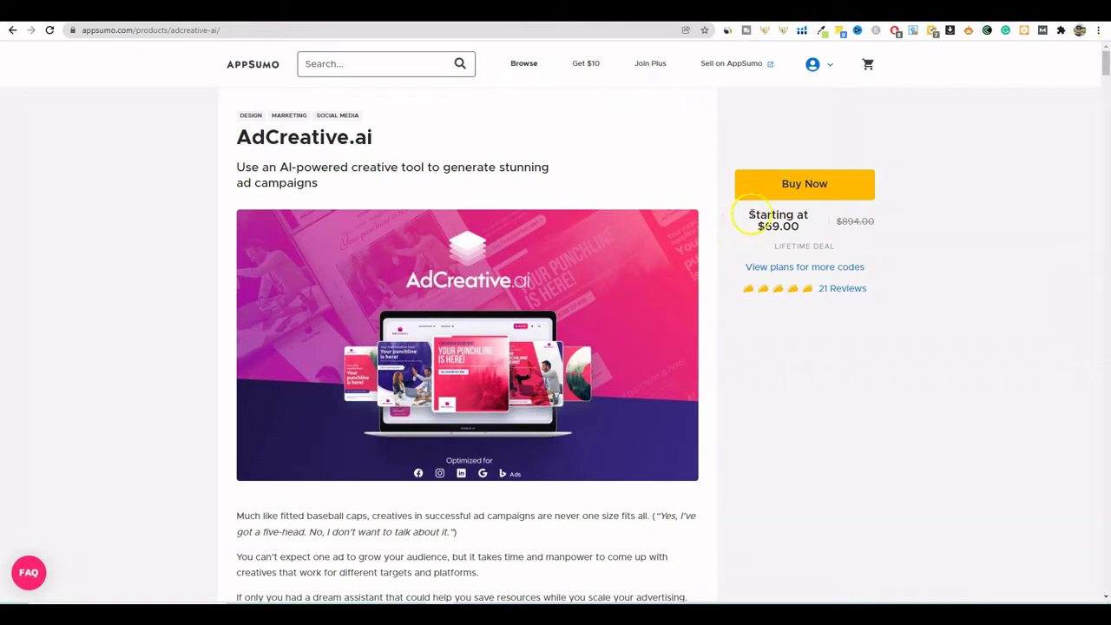
# Review the AdCreative.ai lifetime deal page on AppSumo, covering the starting price and the TL;DR summary.
pyautogui.moveTo(752, 214); pyautogui.dragTo(816, 231)
pyautogui.click(898, 308)
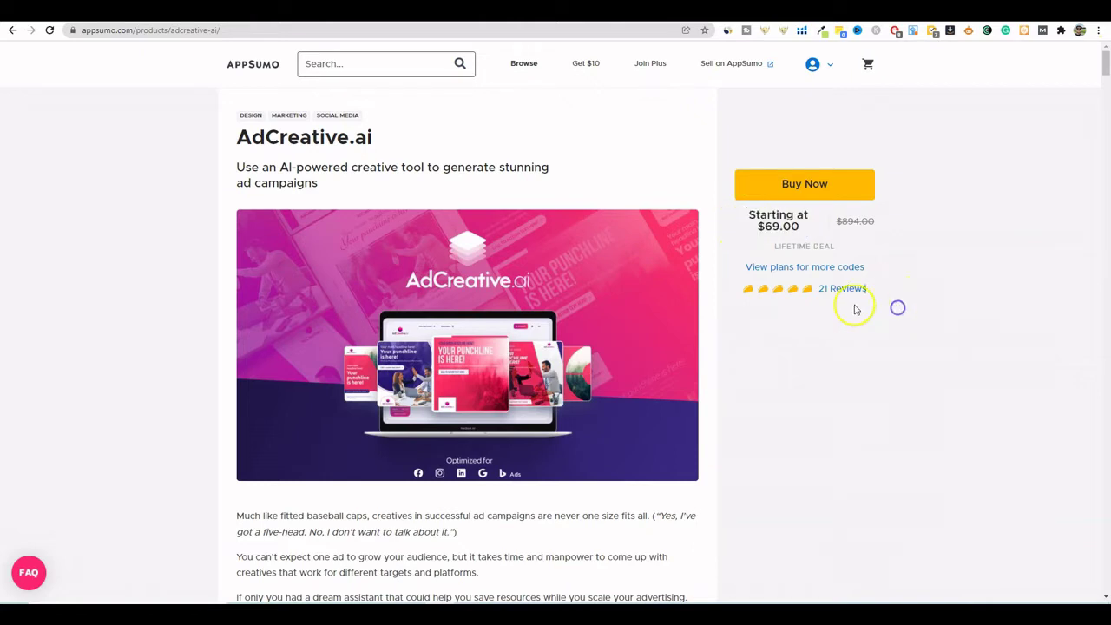
pyautogui.click(816, 399)
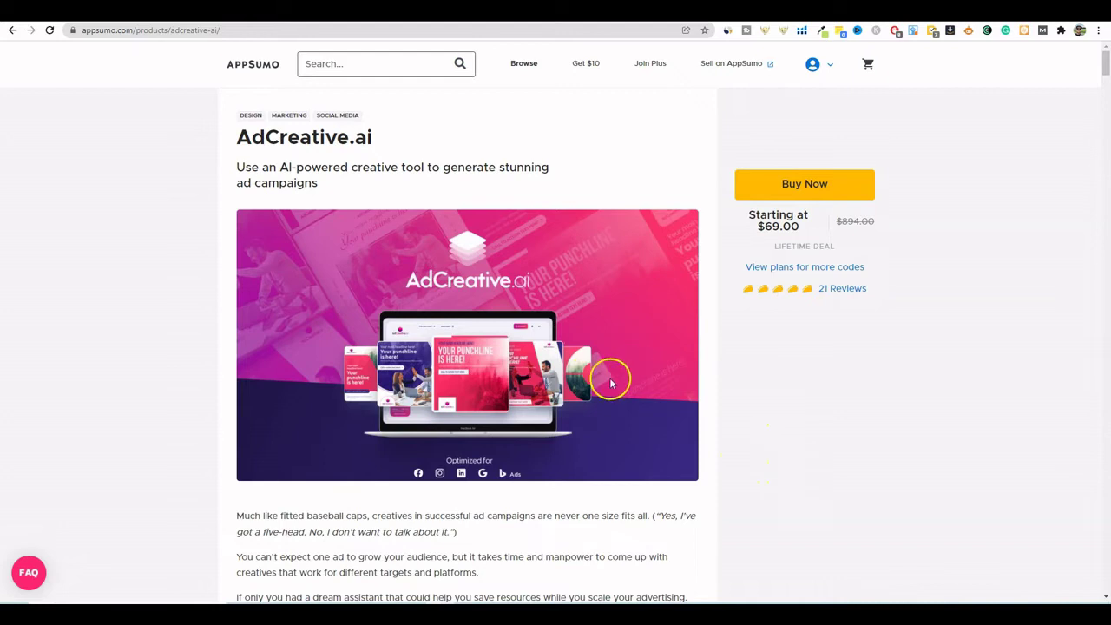
pyautogui.scroll(-4, 781, 448)
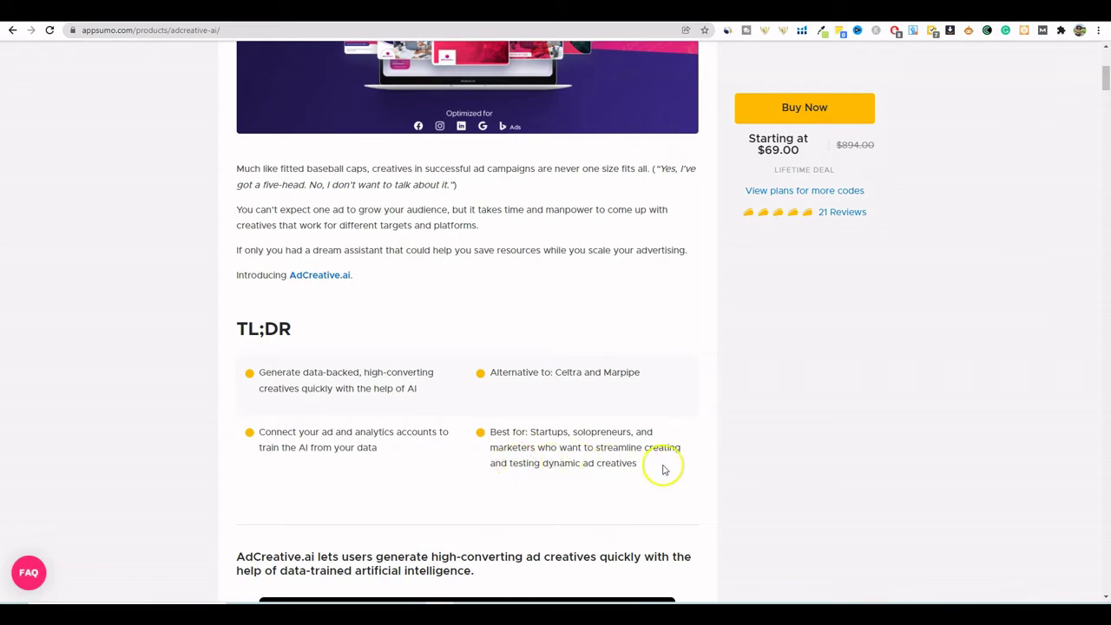
pyautogui.scroll(-3, 793, 479)
pyautogui.scroll(7, 792, 479)
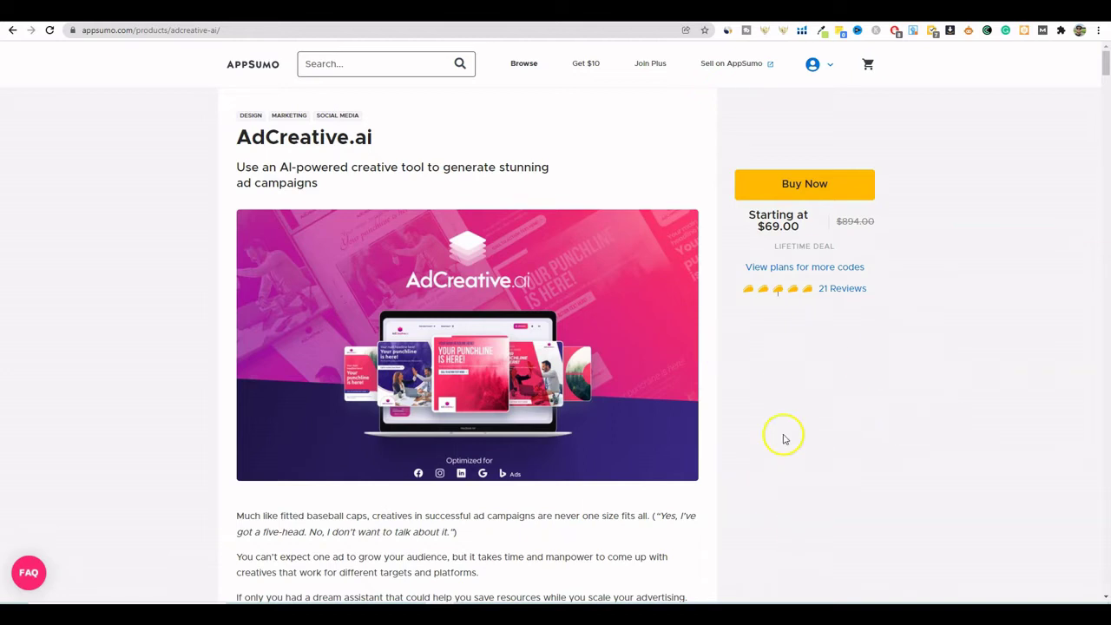
# Switch to the AdCreative.ai website, skim its home page, and view the Our Pricing section with the monthly plans.
pyautogui.click(874, 13)
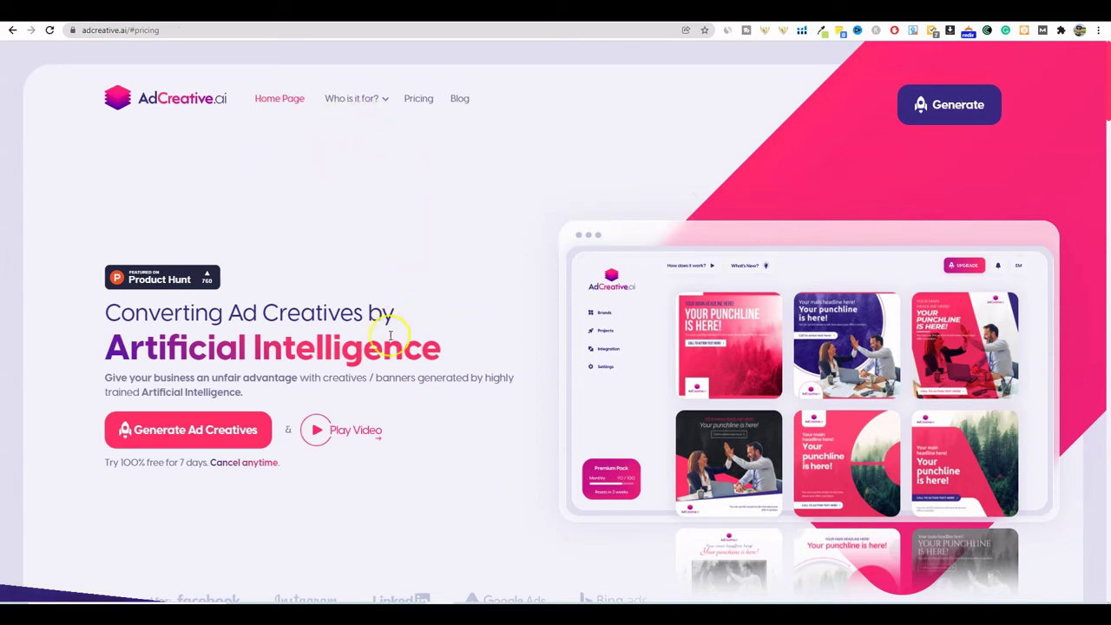
pyautogui.scroll(-5, 429, 344)
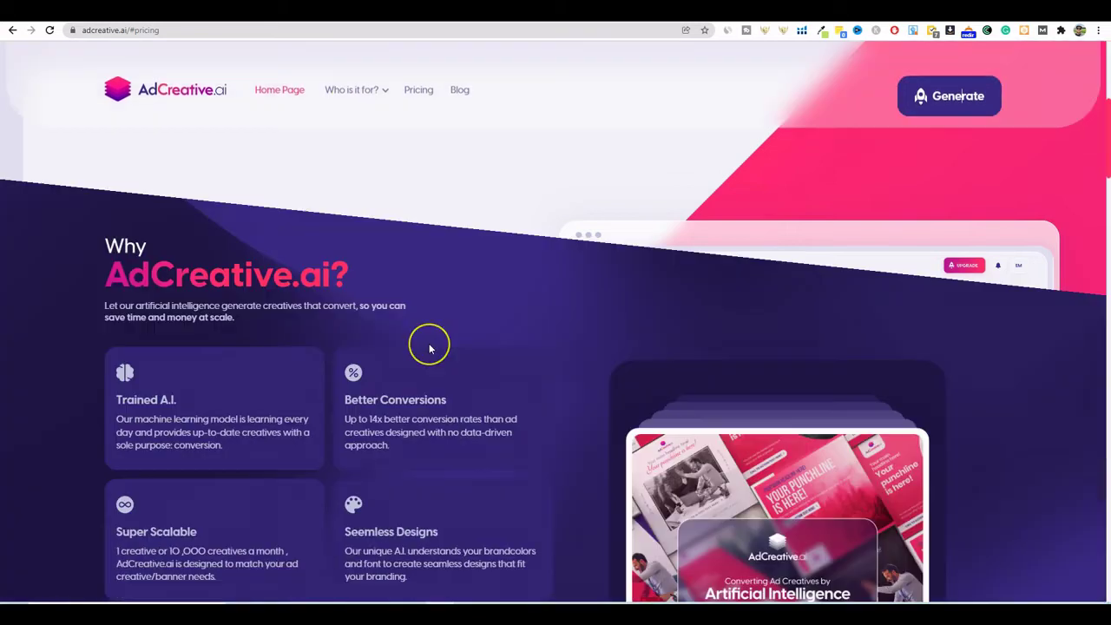
pyautogui.scroll(5, 429, 347)
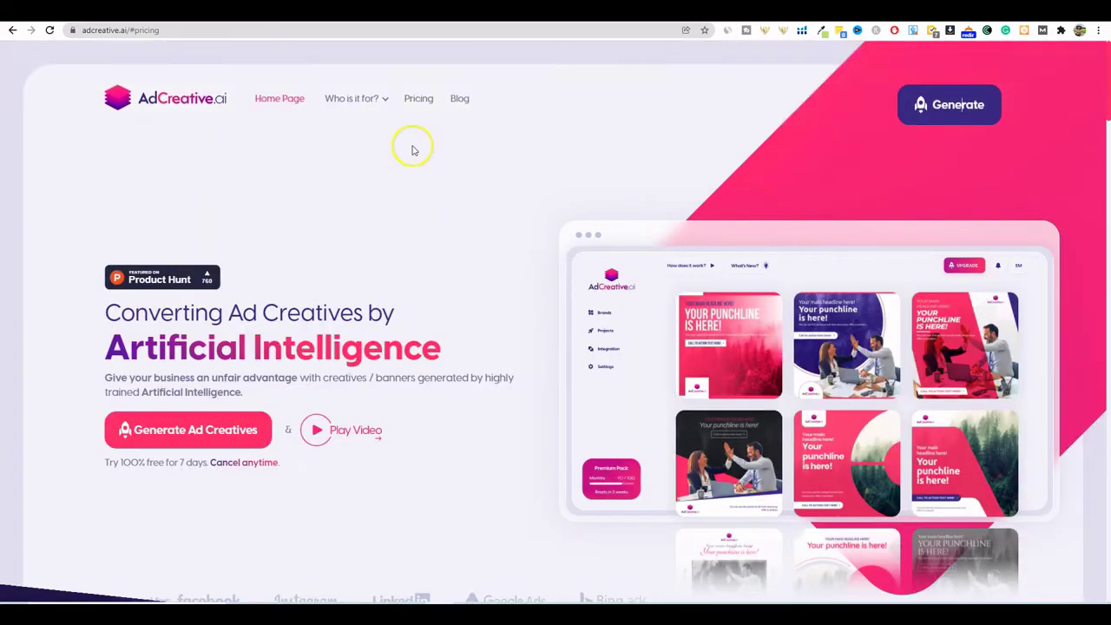
pyautogui.click(419, 99)
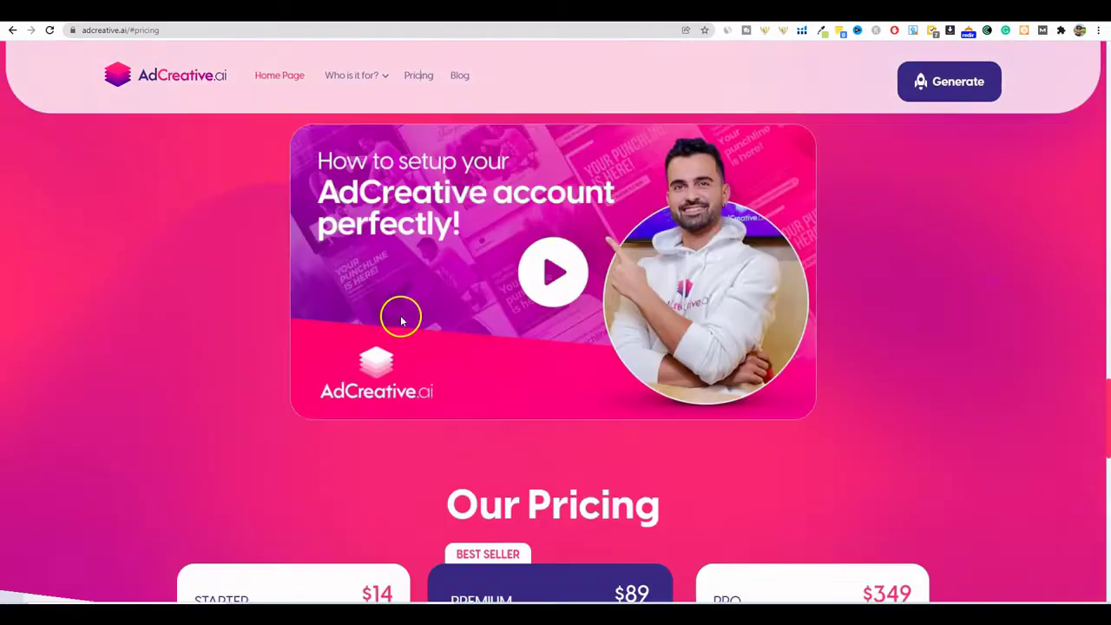
pyautogui.scroll(1, 415, 332)
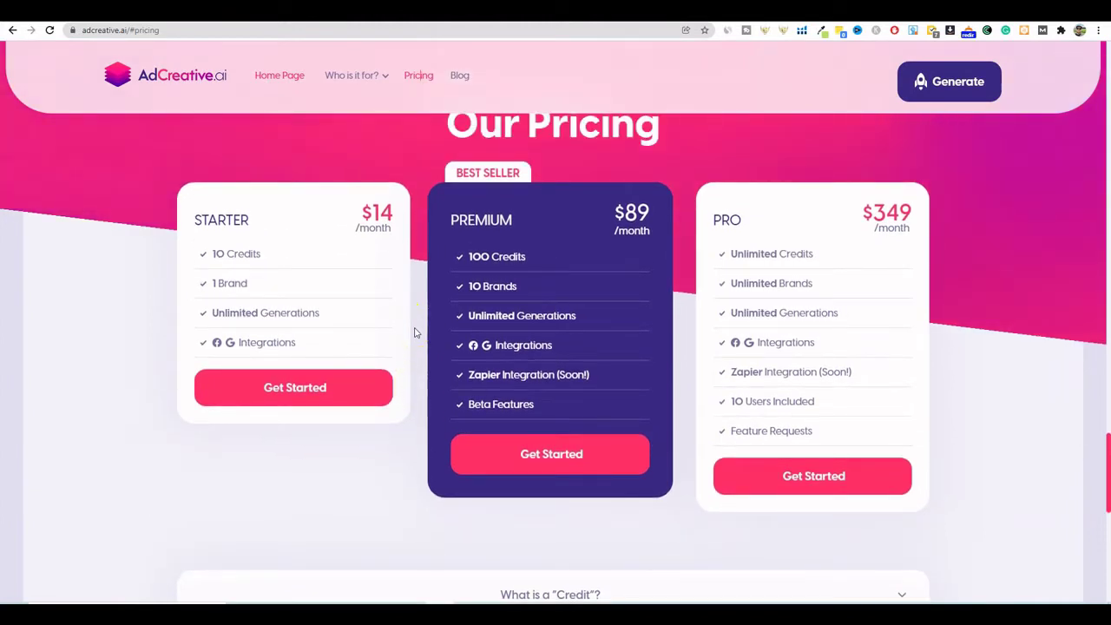
pyautogui.click(371, 225)
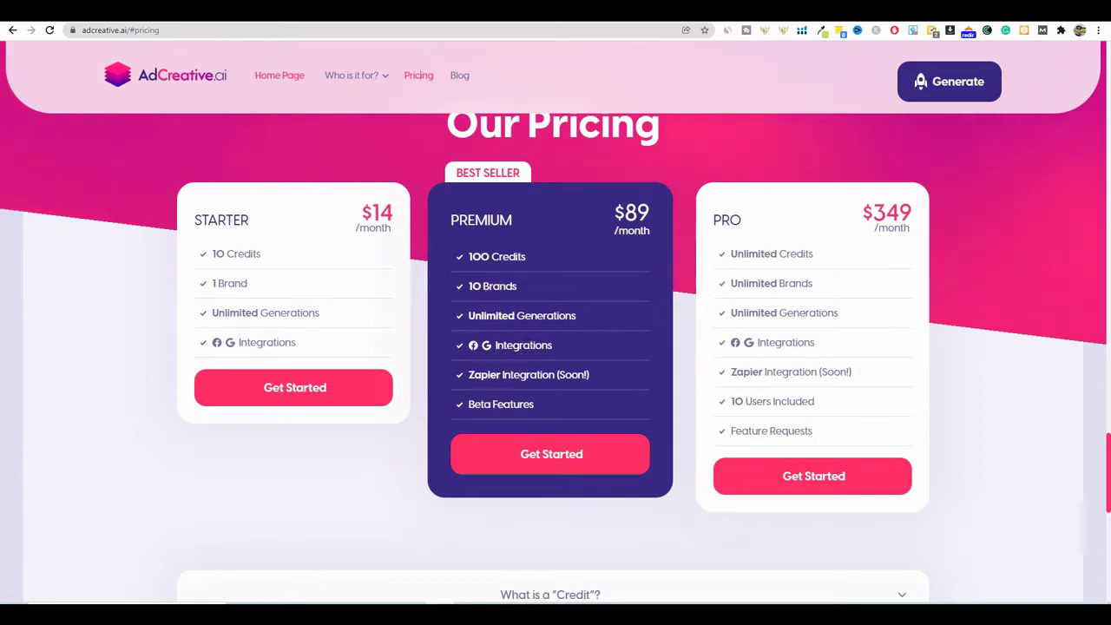
# Compare the AppSumo deal's starting price with the Starter, Premium and Pro plans on the AdCreative.ai website.
pyautogui.click(850, 12)
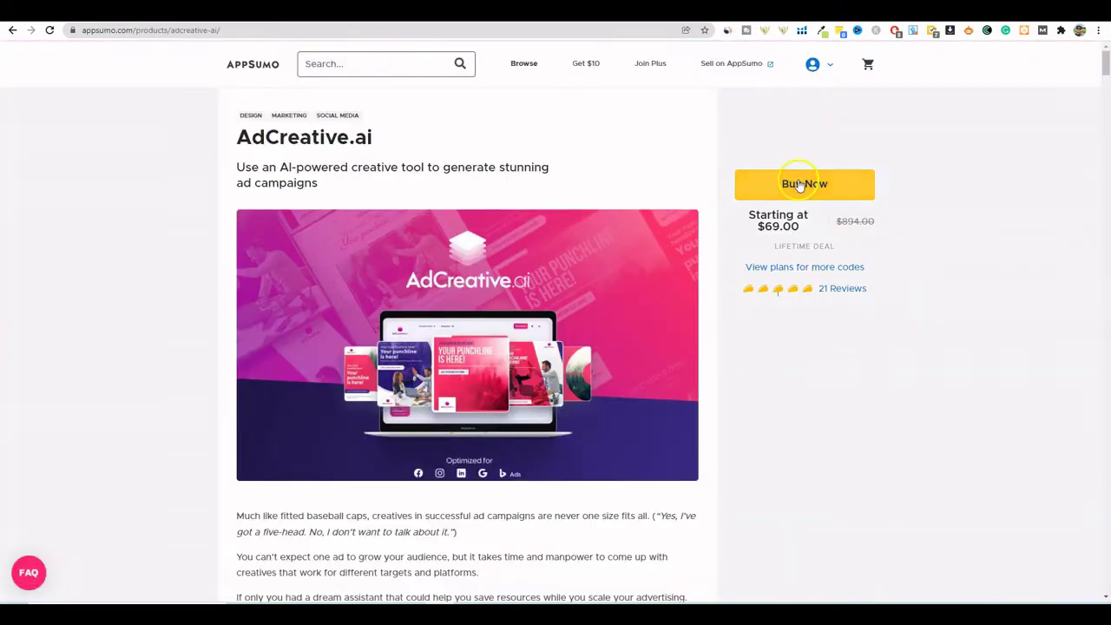
pyautogui.click(872, 13)
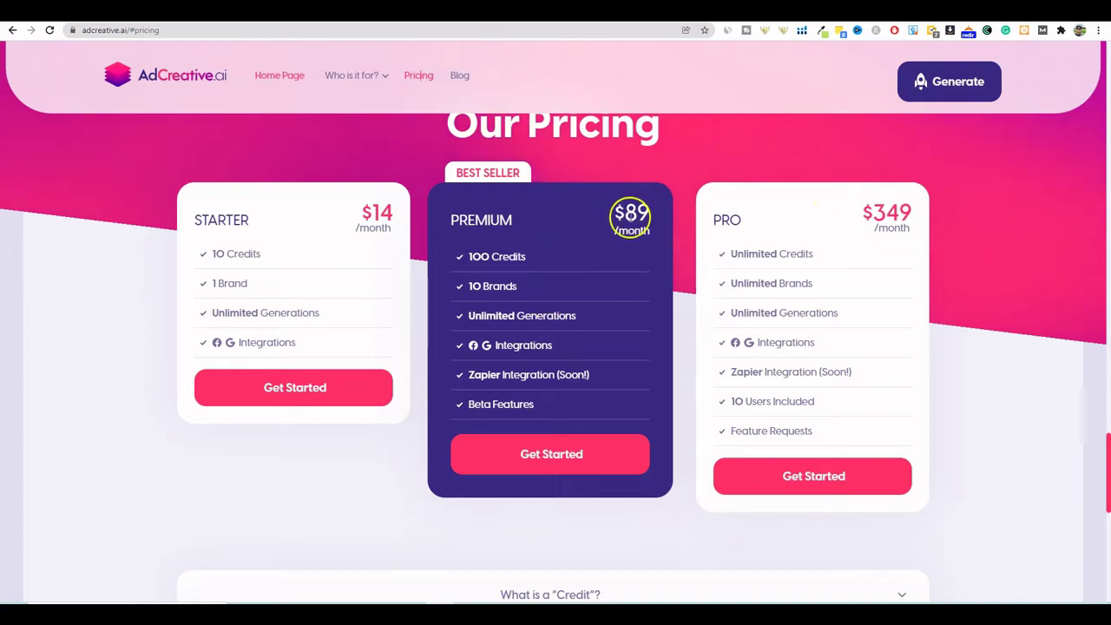
pyautogui.scroll(1, 630, 234)
pyautogui.scroll(-1, 768, 276)
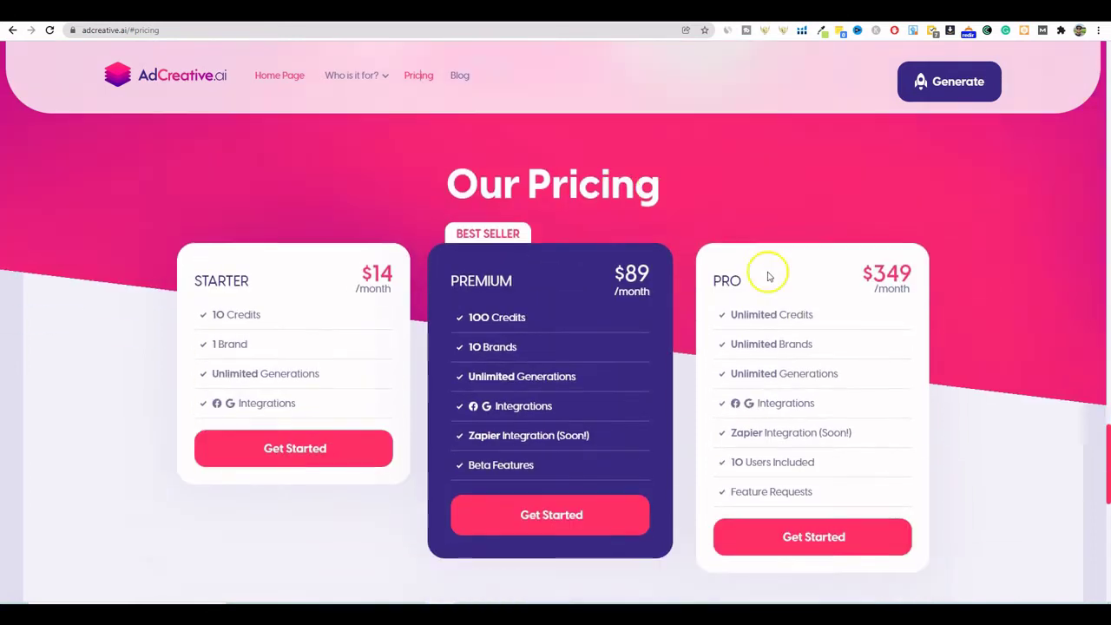
pyautogui.scroll(-1, 768, 276)
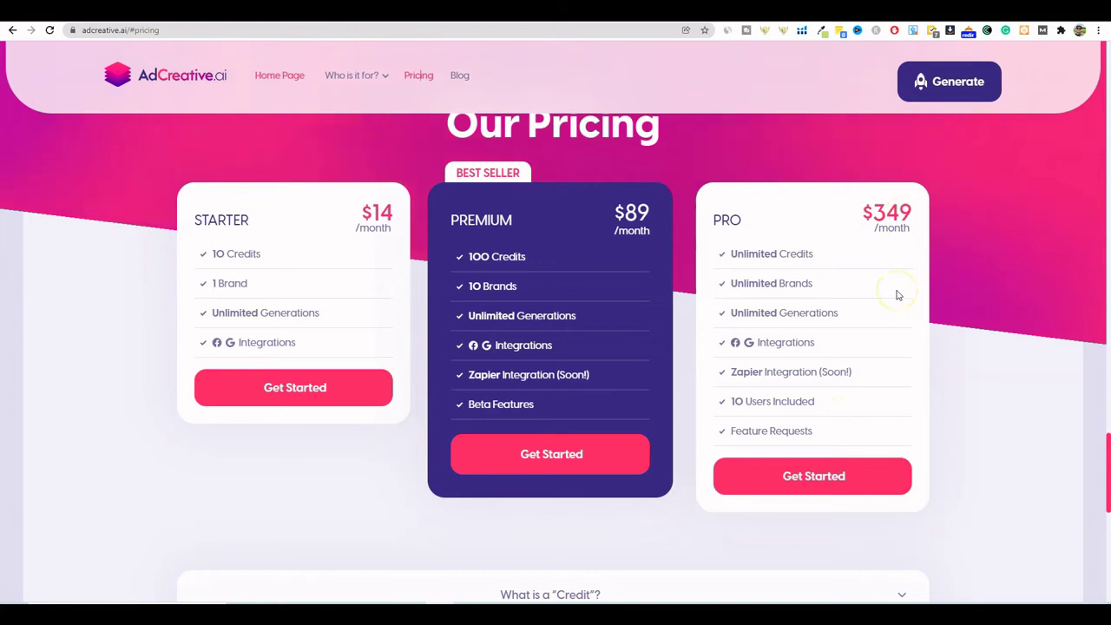
# Read the pricing FAQ answers to "What is a Credit?" and "What does Unlimited Generations mean?" below the plans.
pyautogui.scroll(-3, 868, 364)
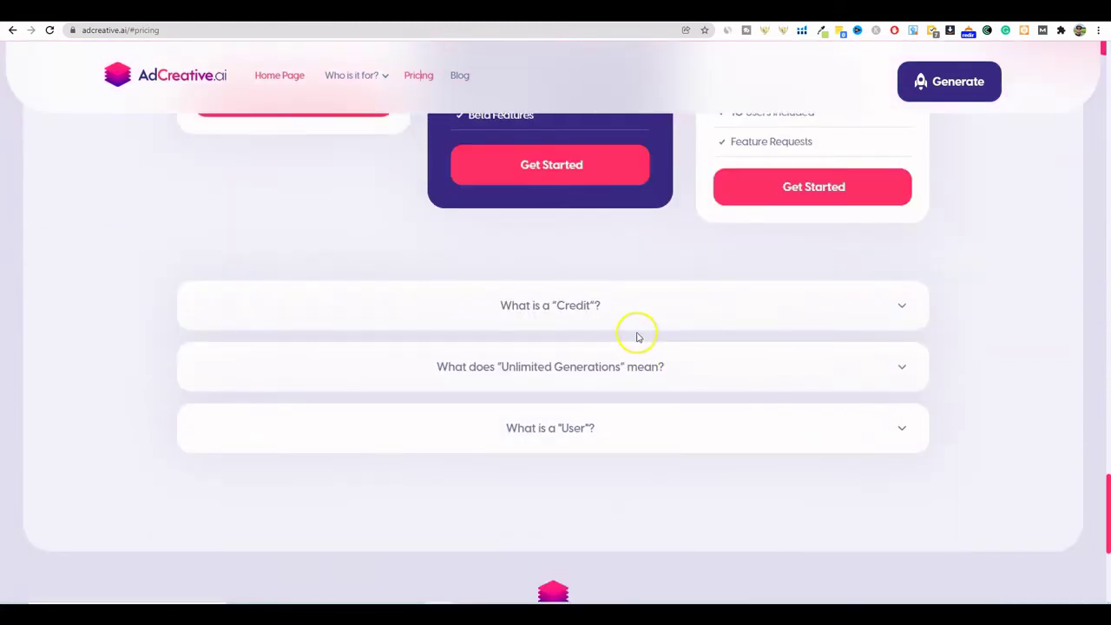
pyautogui.scroll(1, 634, 330)
pyautogui.click(637, 361)
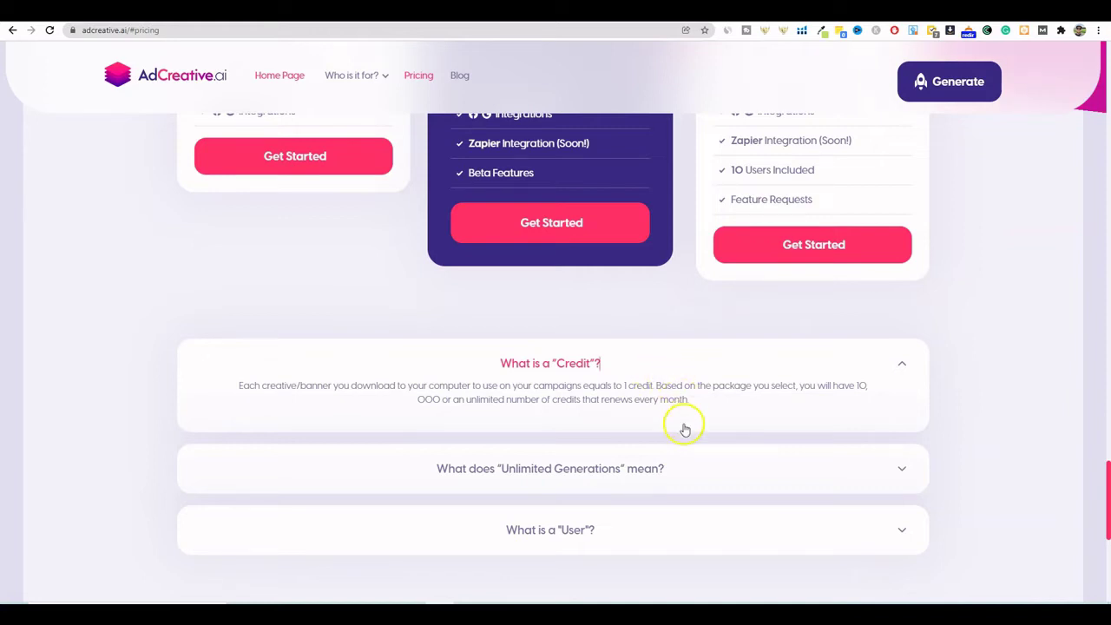
pyautogui.click(787, 465)
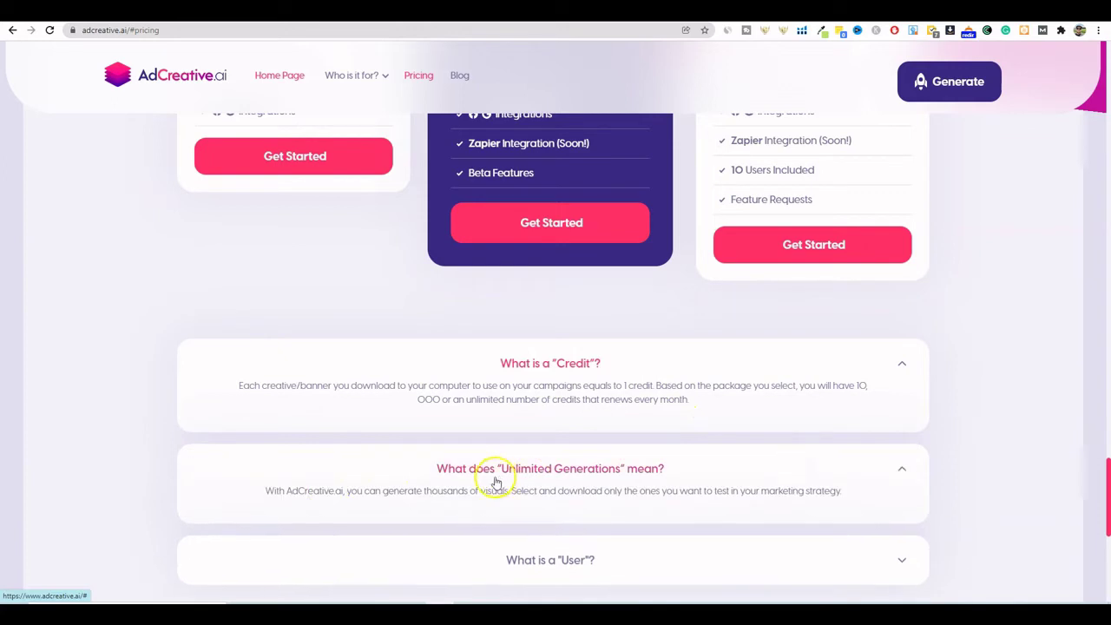
pyautogui.moveTo(429, 491); pyautogui.dragTo(860, 494)
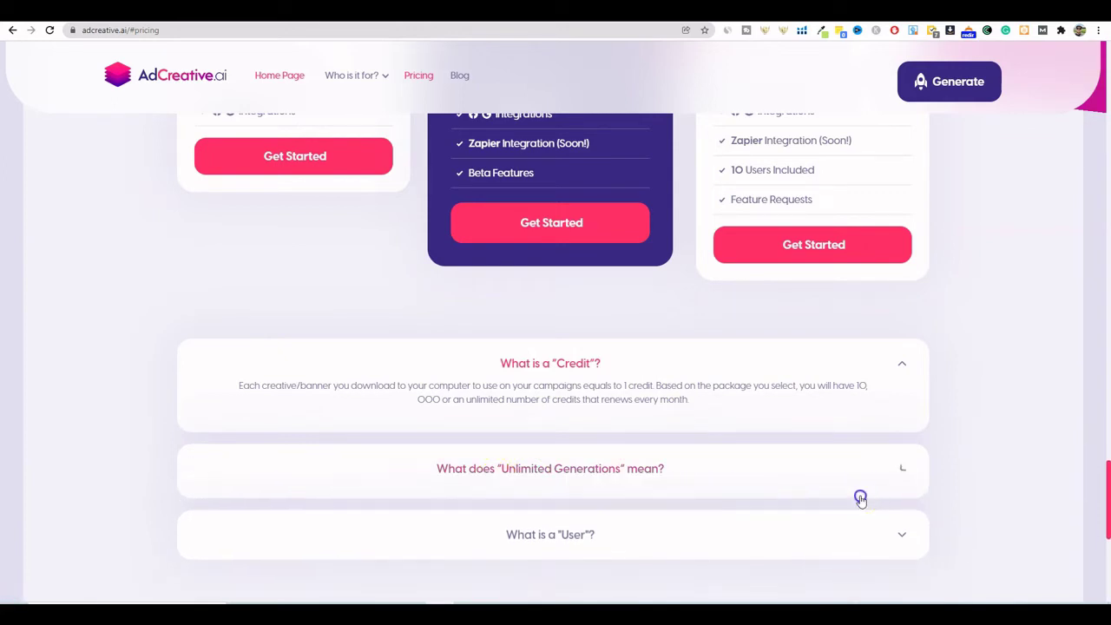
pyautogui.scroll(10, 825, 452)
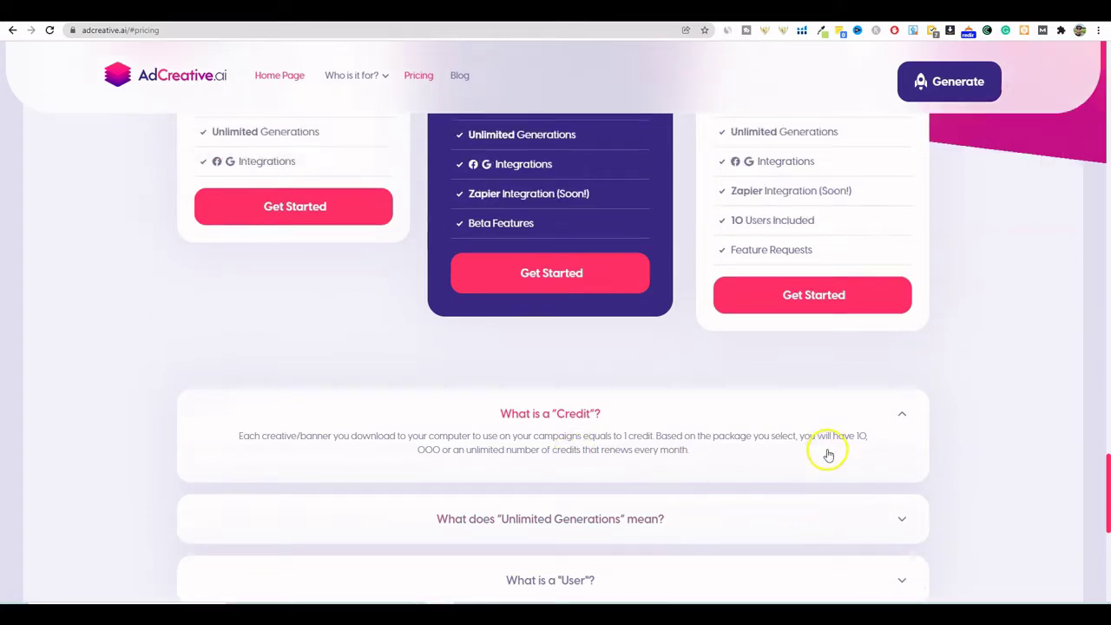
pyautogui.scroll(-3, 825, 451)
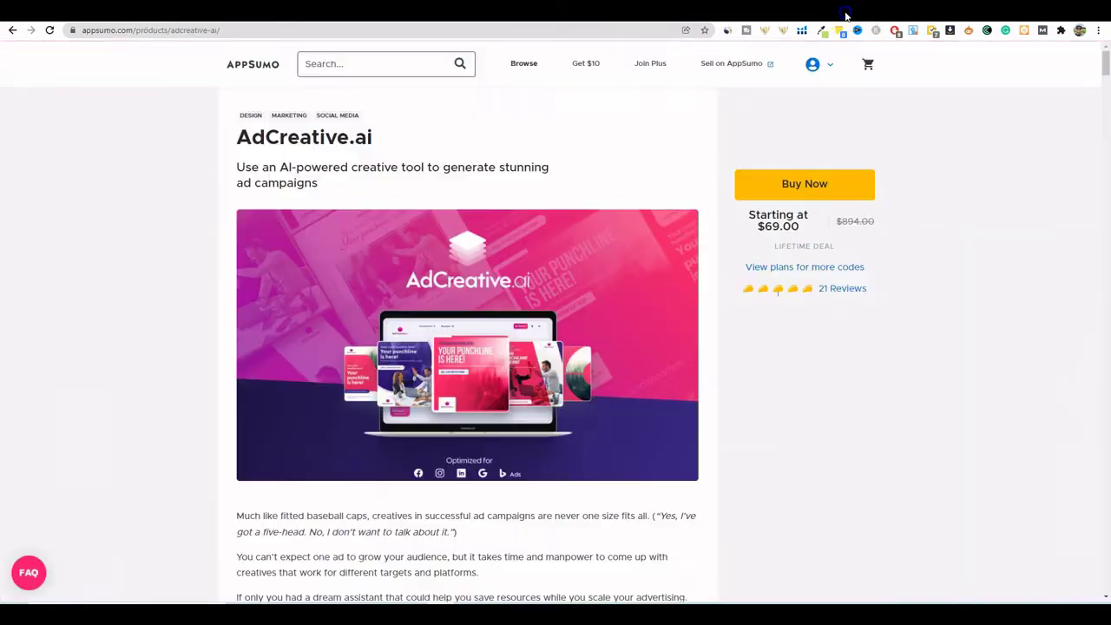
# Examine the Plans and Features section on the AppSumo page, comparing the deal terms and the Single, Double and Multiple tiers.
pyautogui.moveTo(1105, 74); pyautogui.dragTo(1103, 223)
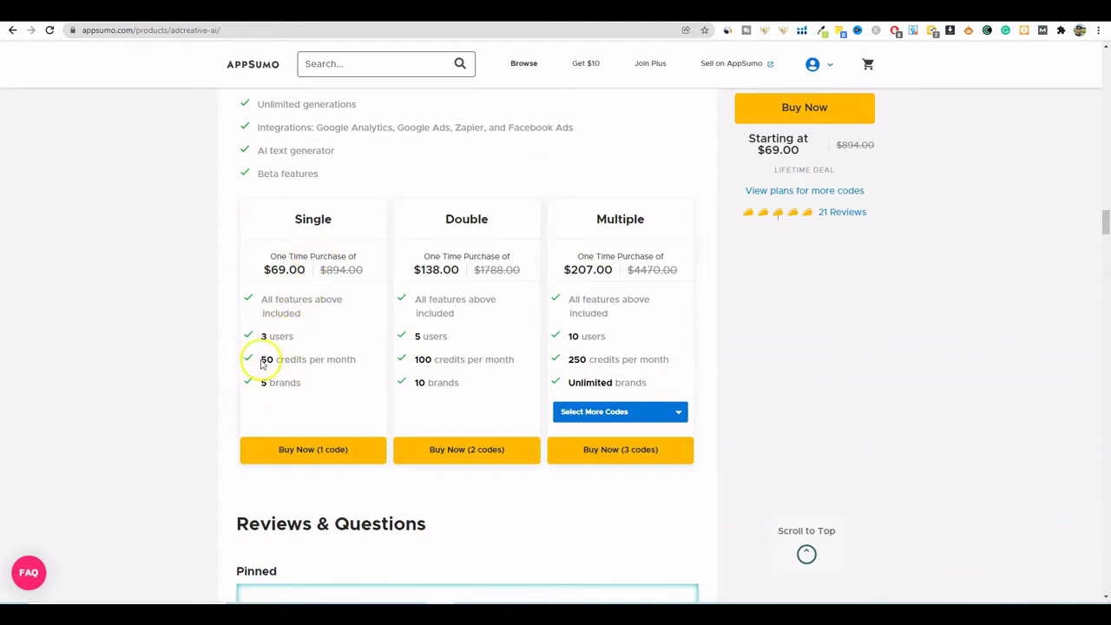
pyautogui.moveTo(263, 364); pyautogui.dragTo(352, 360)
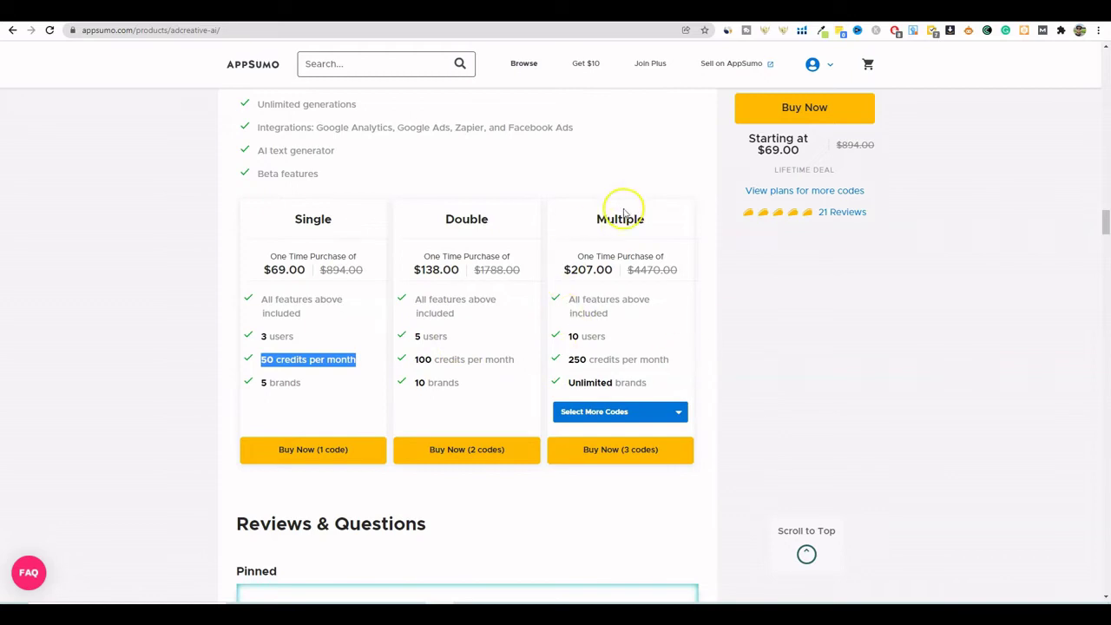
pyautogui.moveTo(608, 215); pyautogui.dragTo(664, 220)
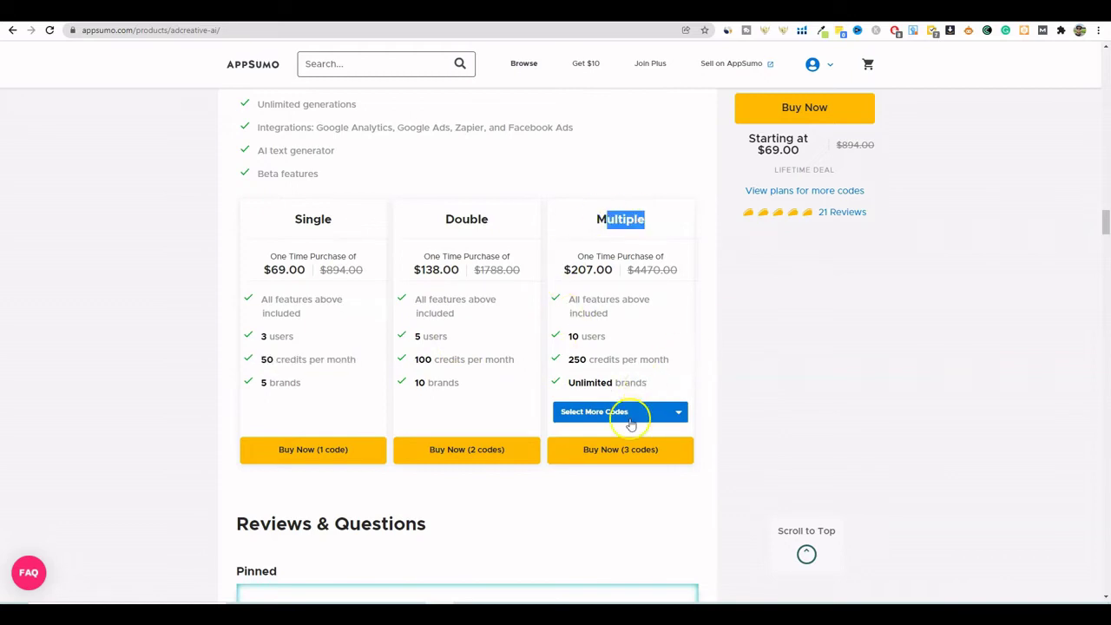
pyautogui.scroll(3, 501, 288)
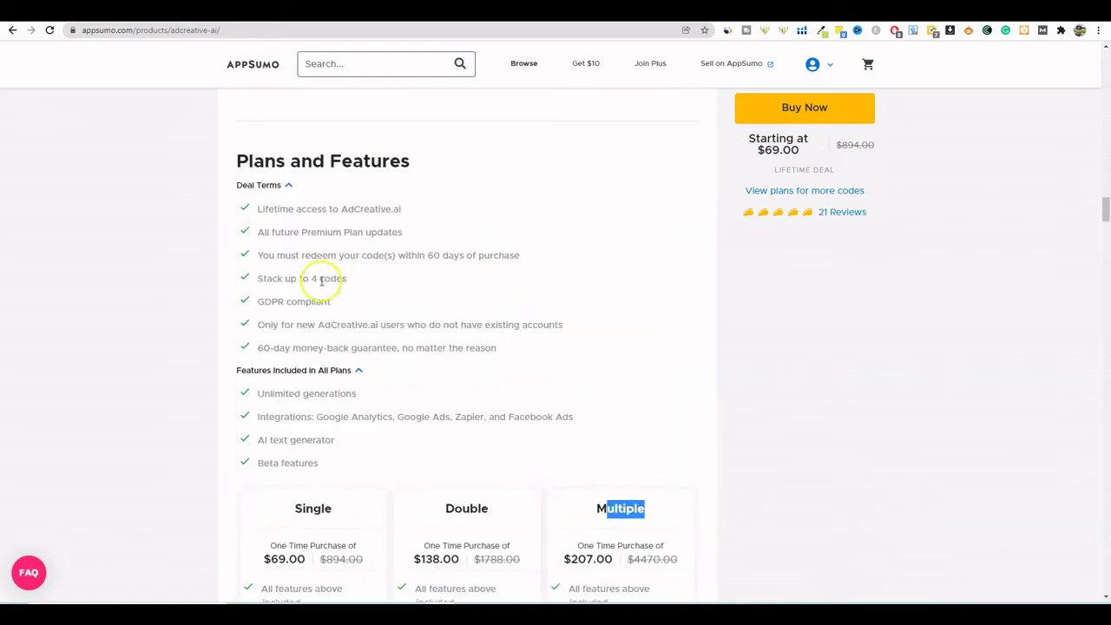
pyautogui.scroll(-2, 618, 470)
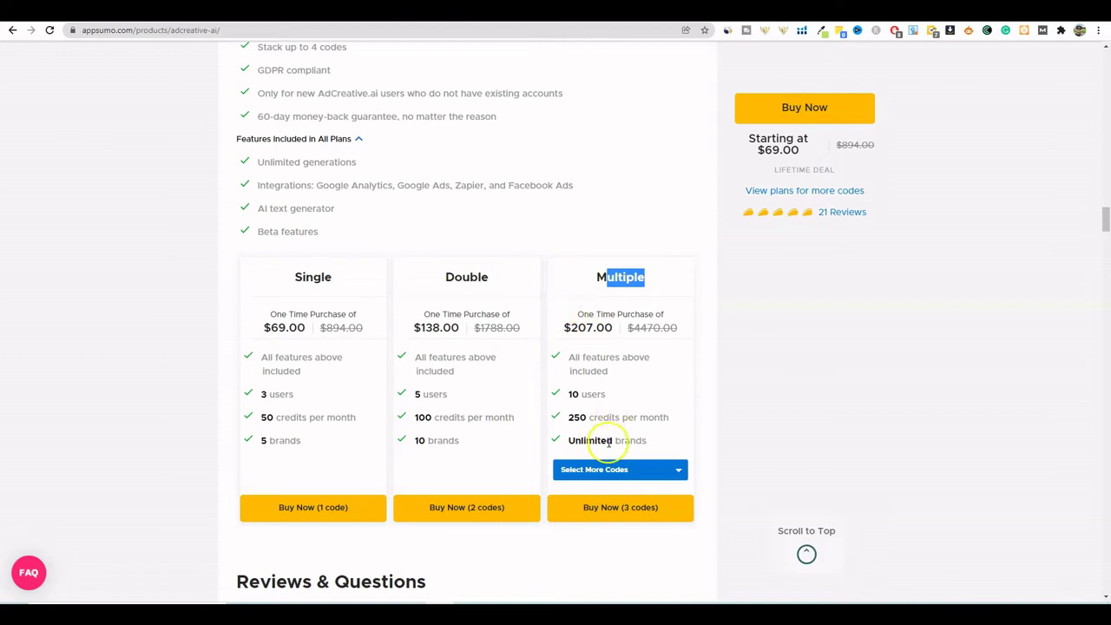
pyautogui.scroll(3, 761, 418)
pyautogui.scroll(1, 760, 421)
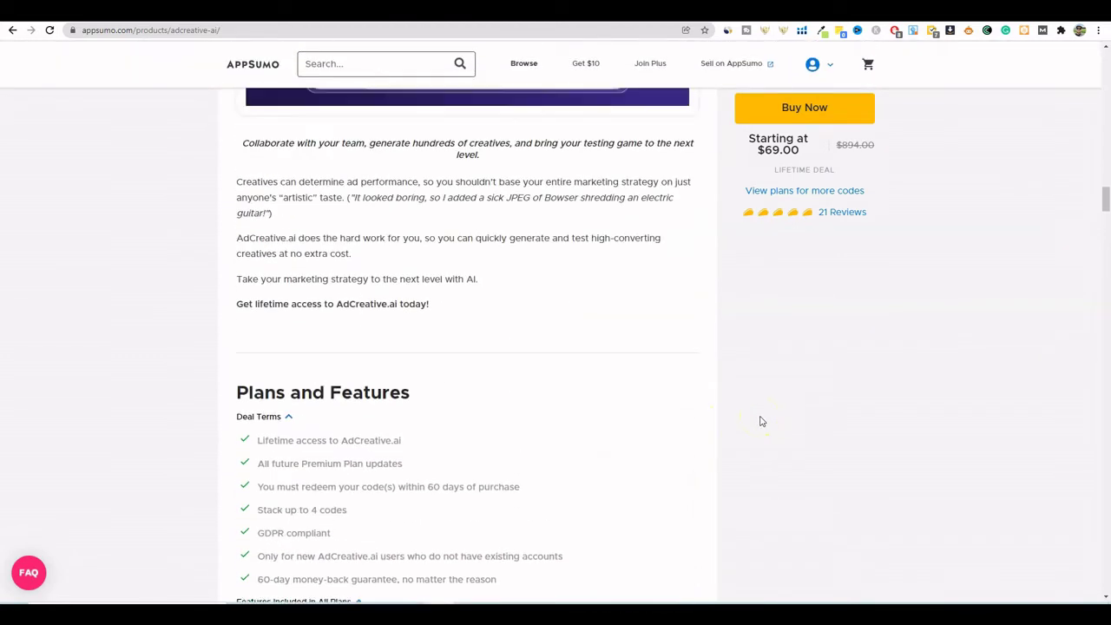
pyautogui.scroll(1, 764, 412)
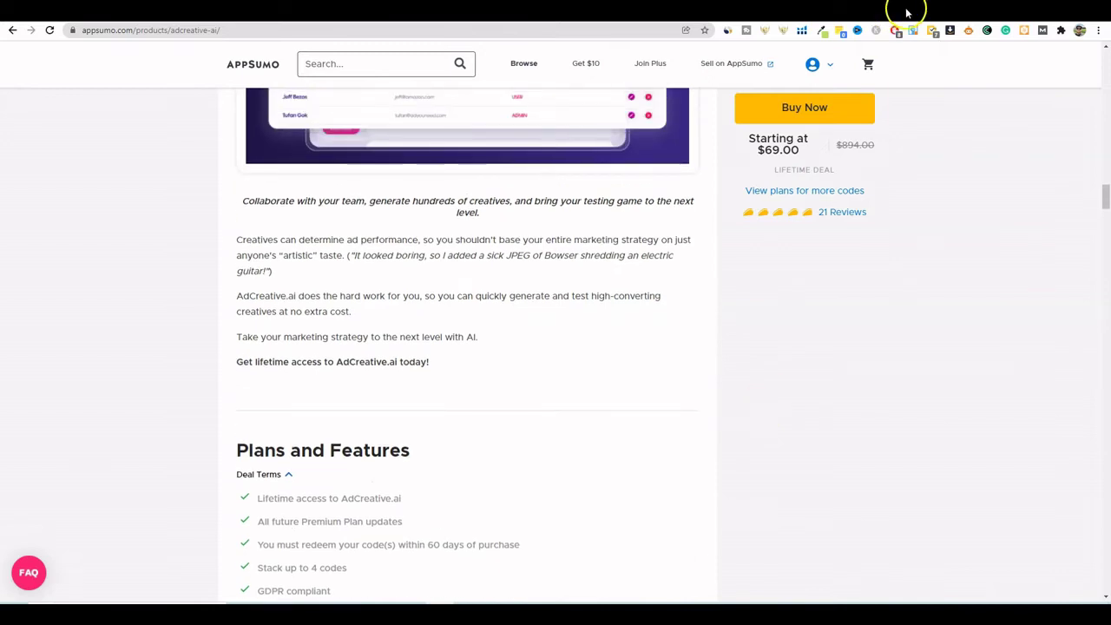
# Switch to the AdCreative.ai app dashboard and view its Platform Integration page.
pyautogui.click(906, 13)
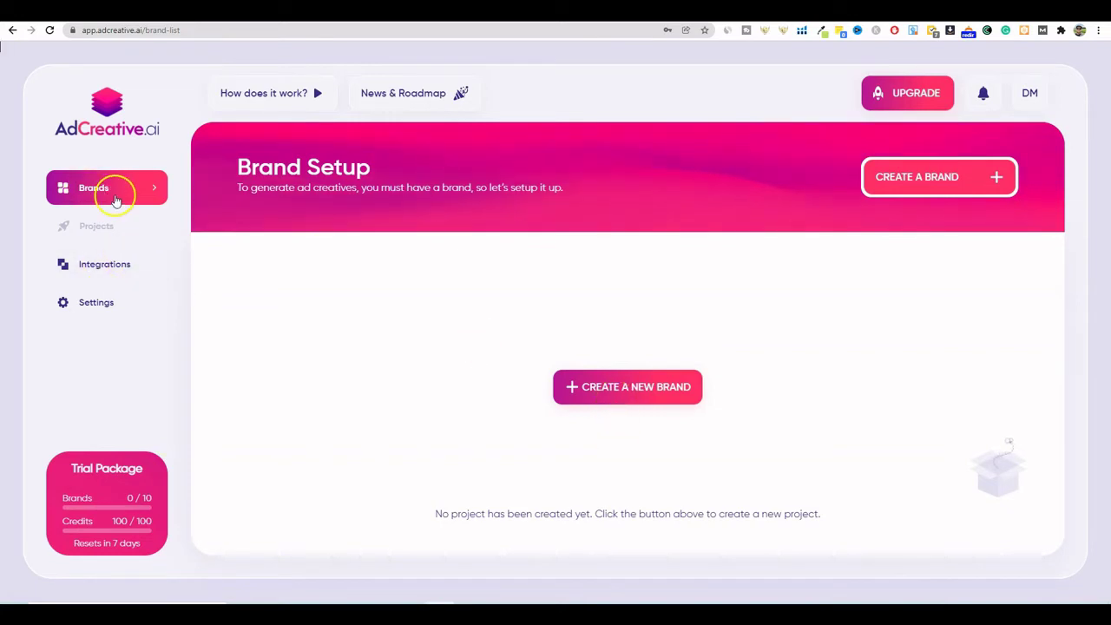
pyautogui.click(107, 269)
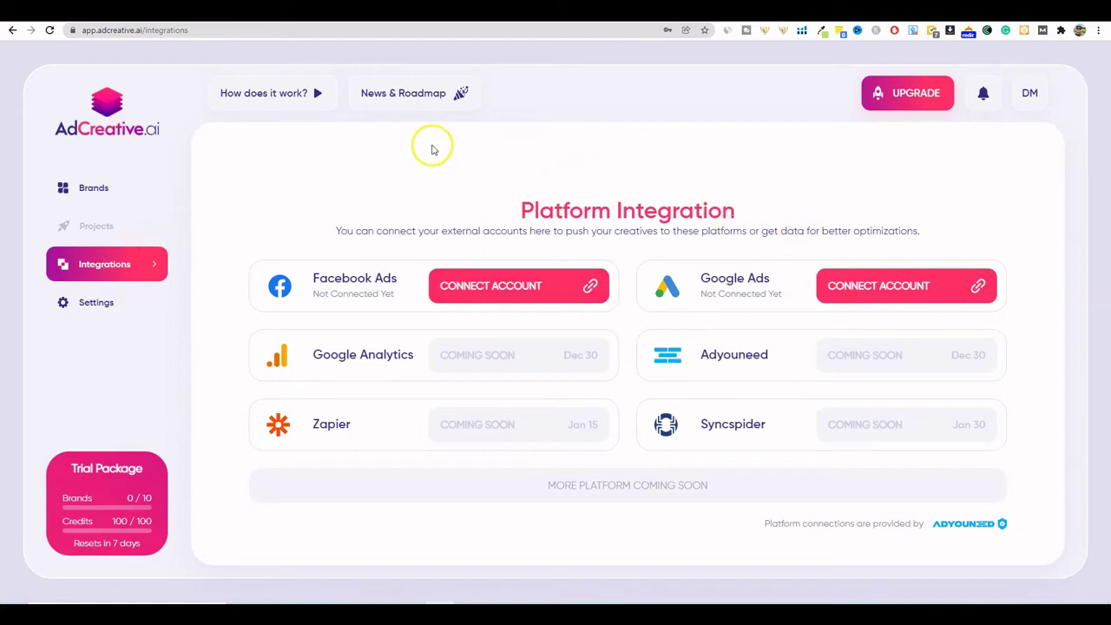
# Look through the News & Roadmap entries and the "How does it work?" training overview, closing each when finished.
pyautogui.click(416, 111)
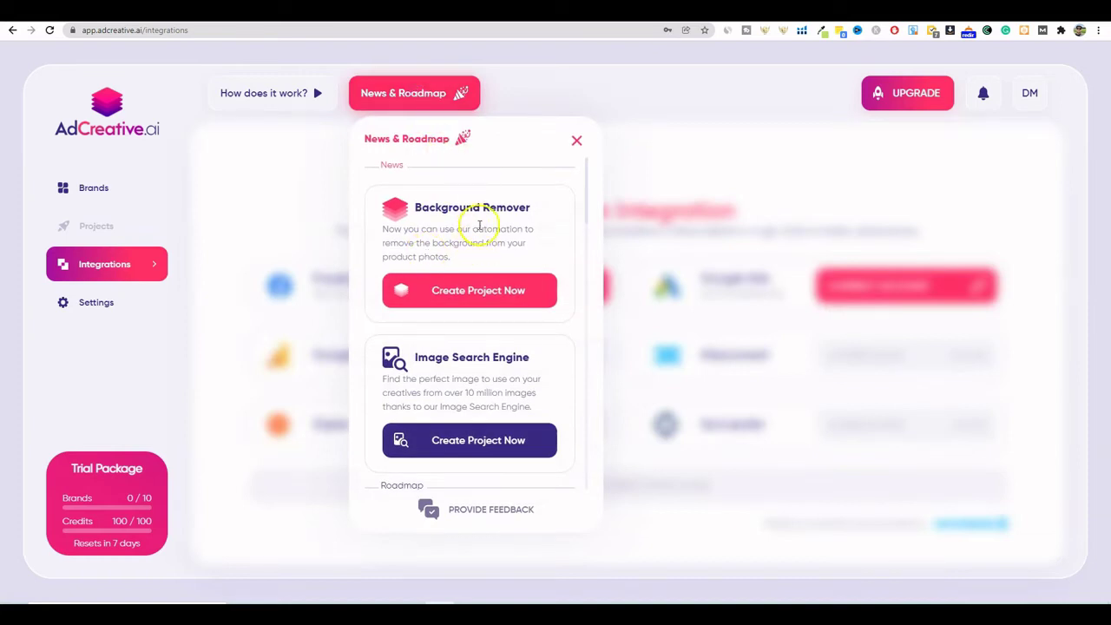
pyautogui.click(382, 96)
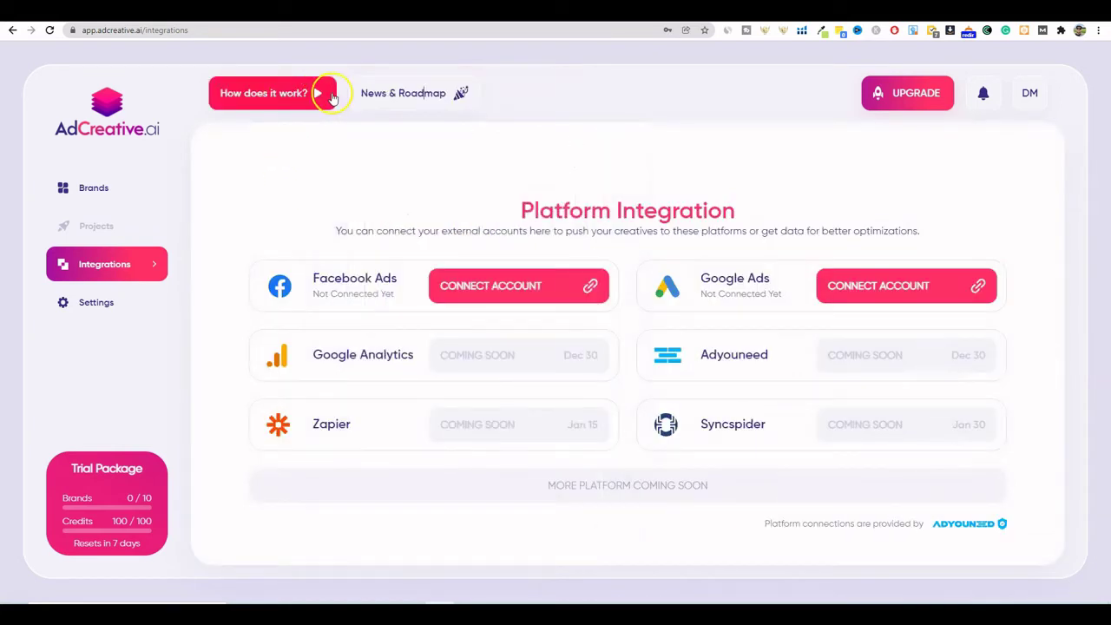
pyautogui.click(385, 109)
pyautogui.scroll(-5, 477, 469)
pyautogui.scroll(-2, 484, 473)
pyautogui.scroll(10, 486, 464)
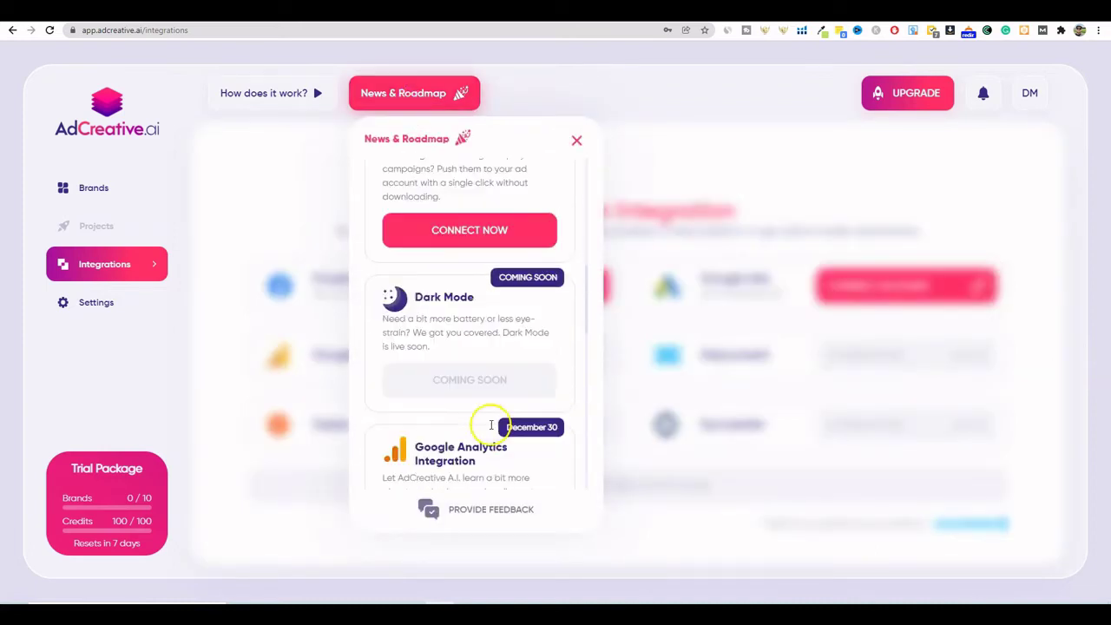
pyautogui.click(577, 141)
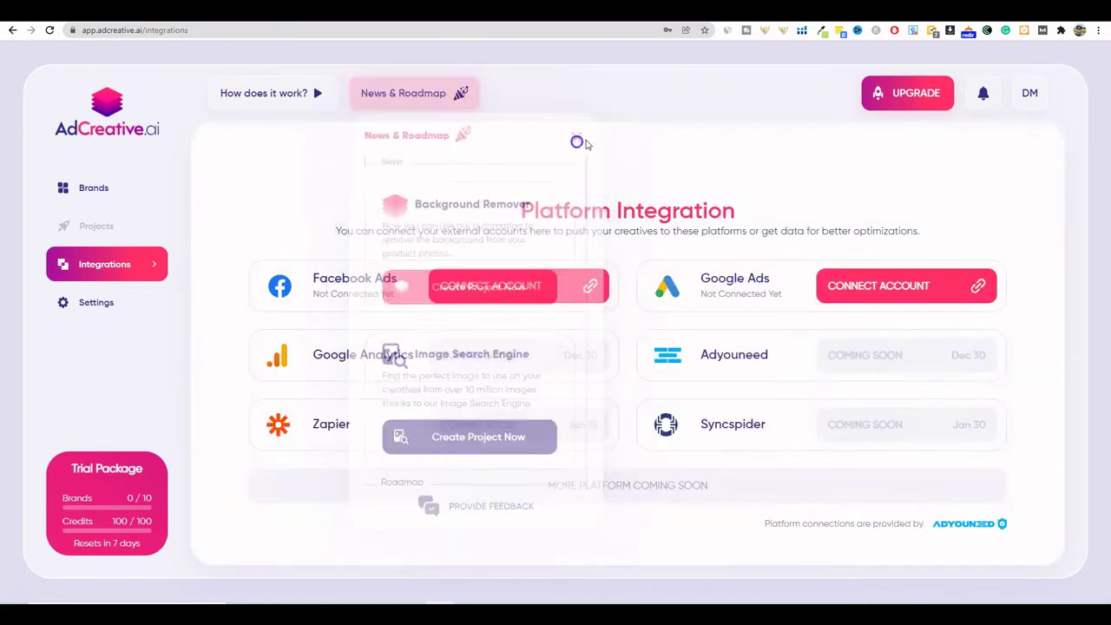
pyautogui.click(282, 96)
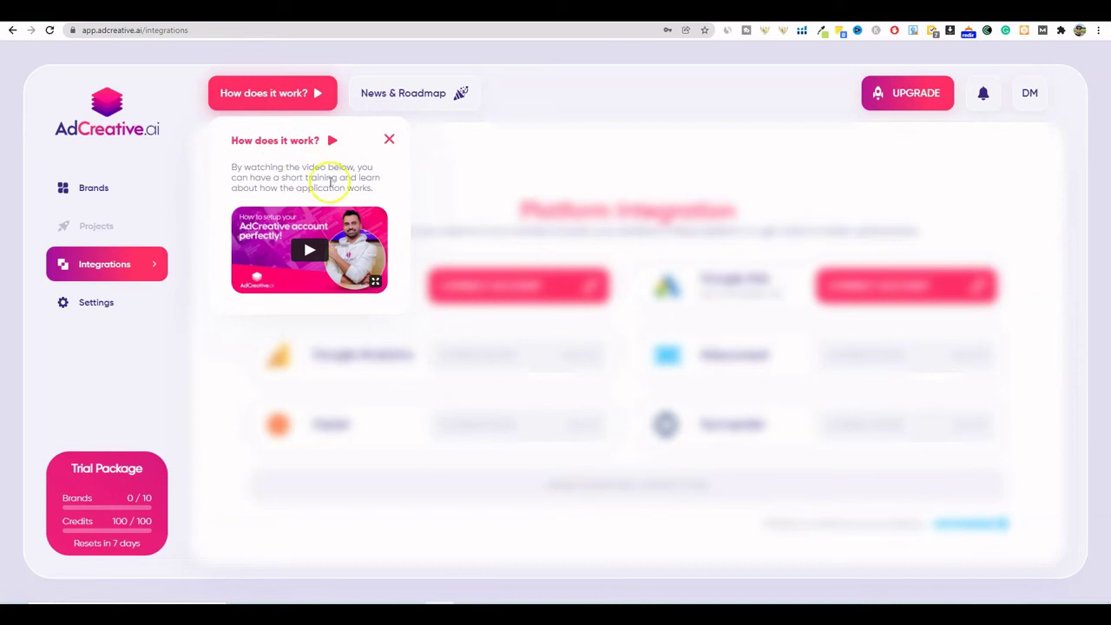
pyautogui.click(390, 142)
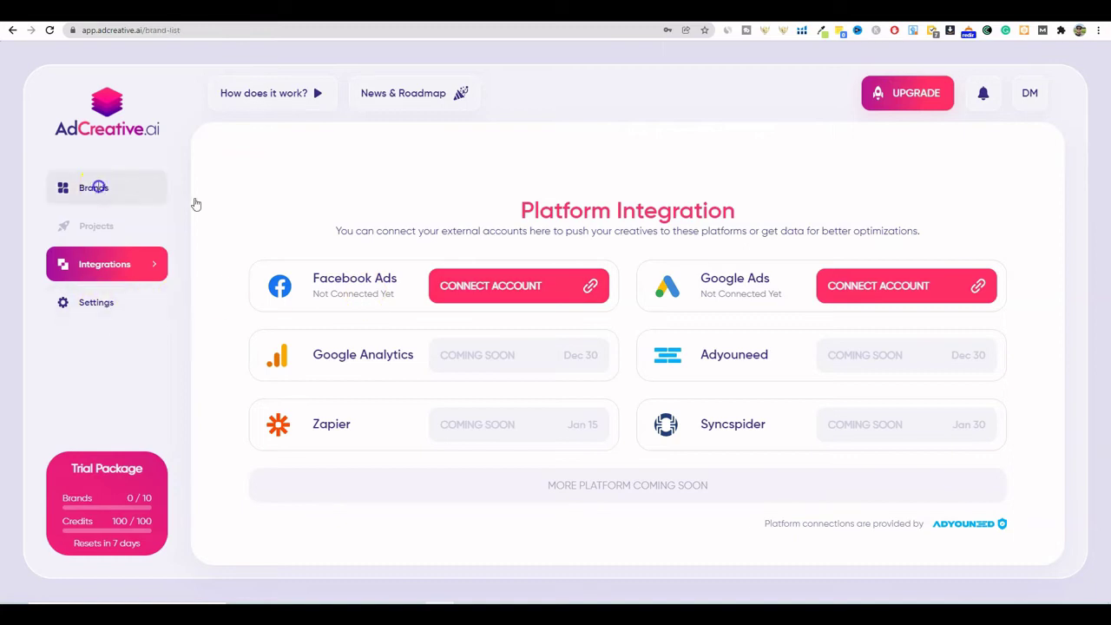
pyautogui.click(625, 386)
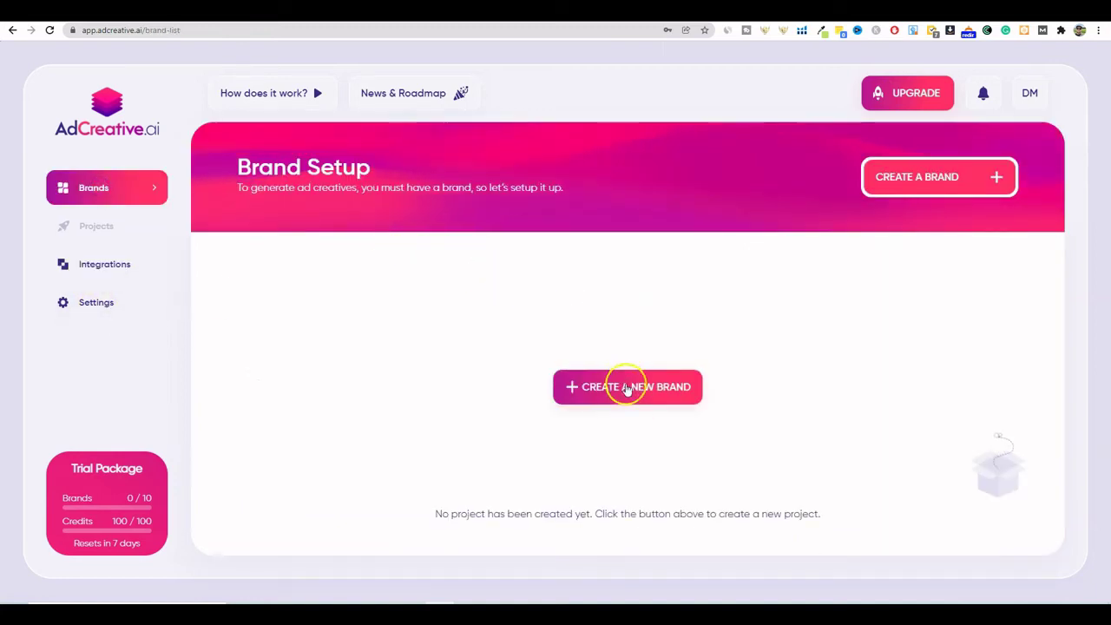
pyautogui.click(446, 250)
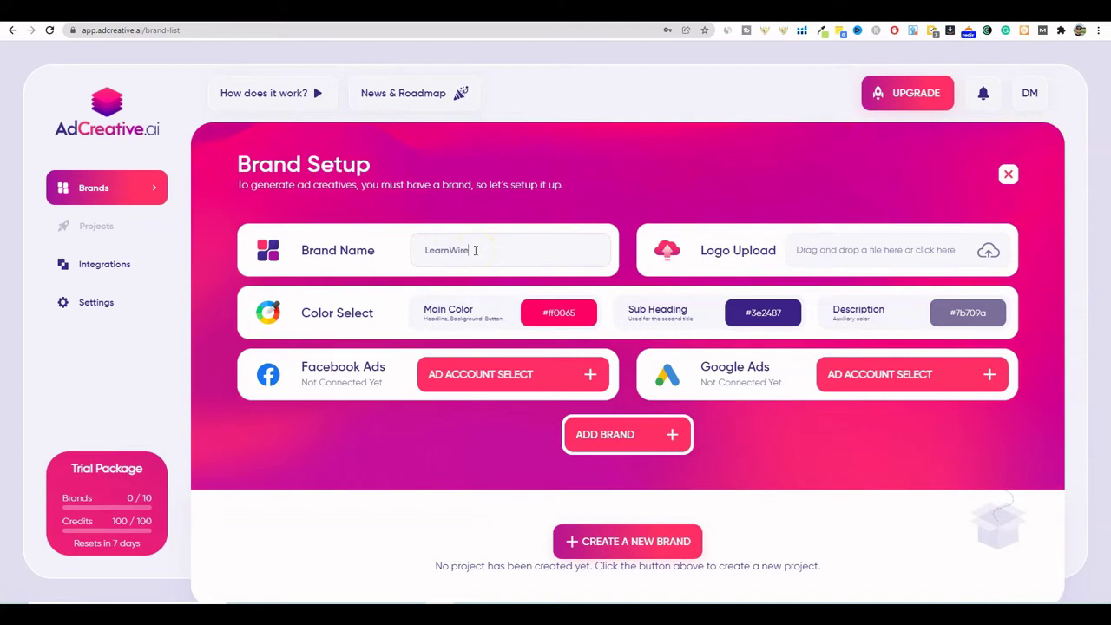
pyautogui.click(989, 252)
pyautogui.click(204, 113)
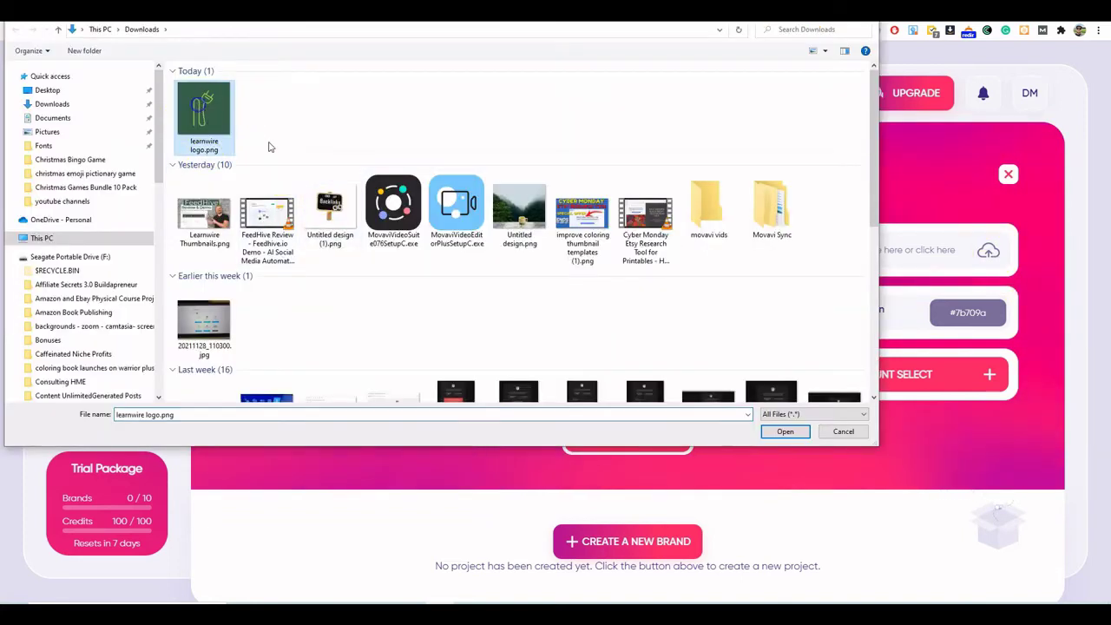
pyautogui.click(784, 431)
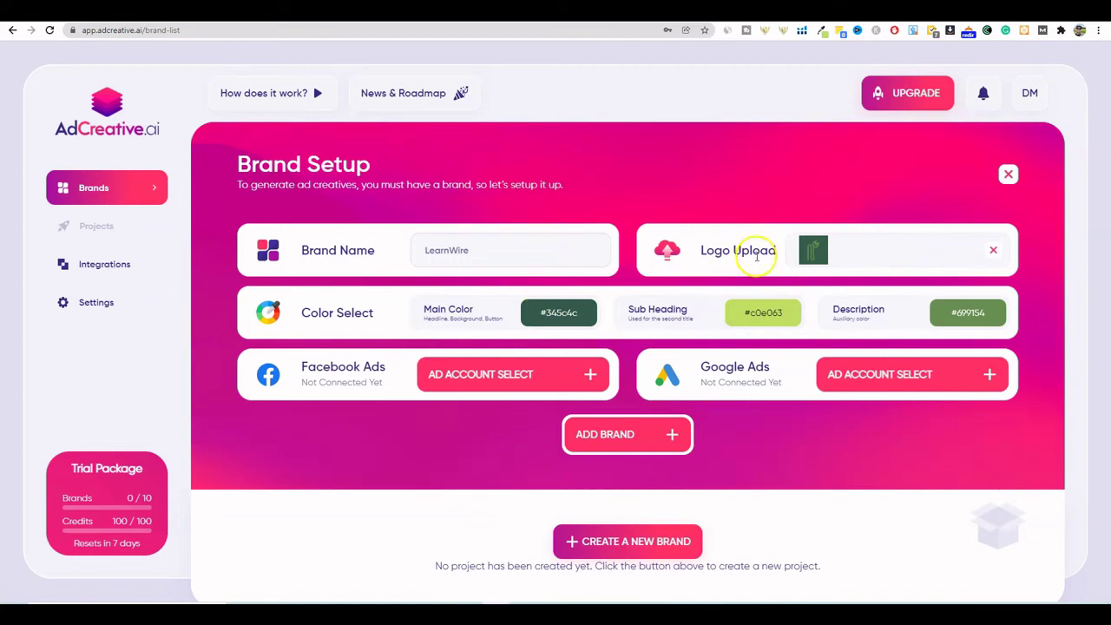
pyautogui.click(993, 249)
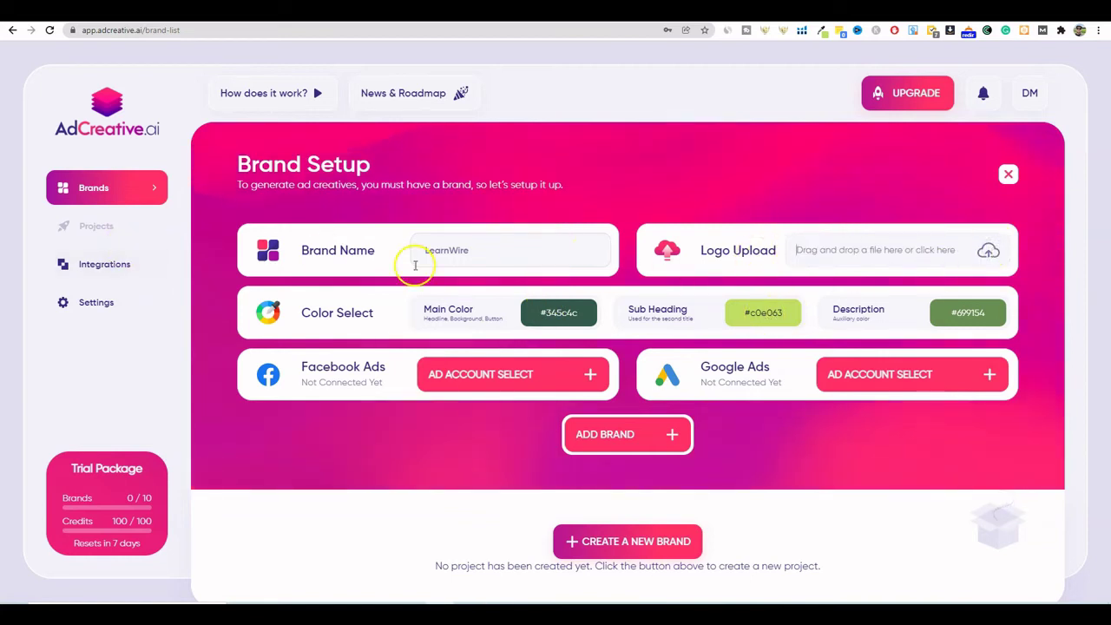
pyautogui.click(94, 267)
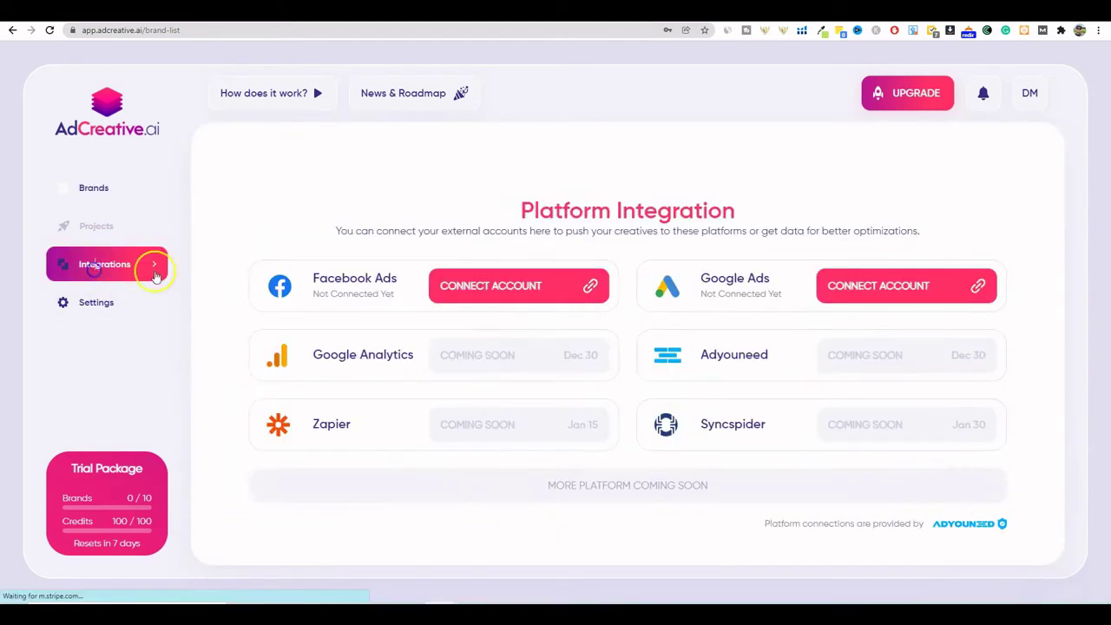
pyautogui.click(86, 197)
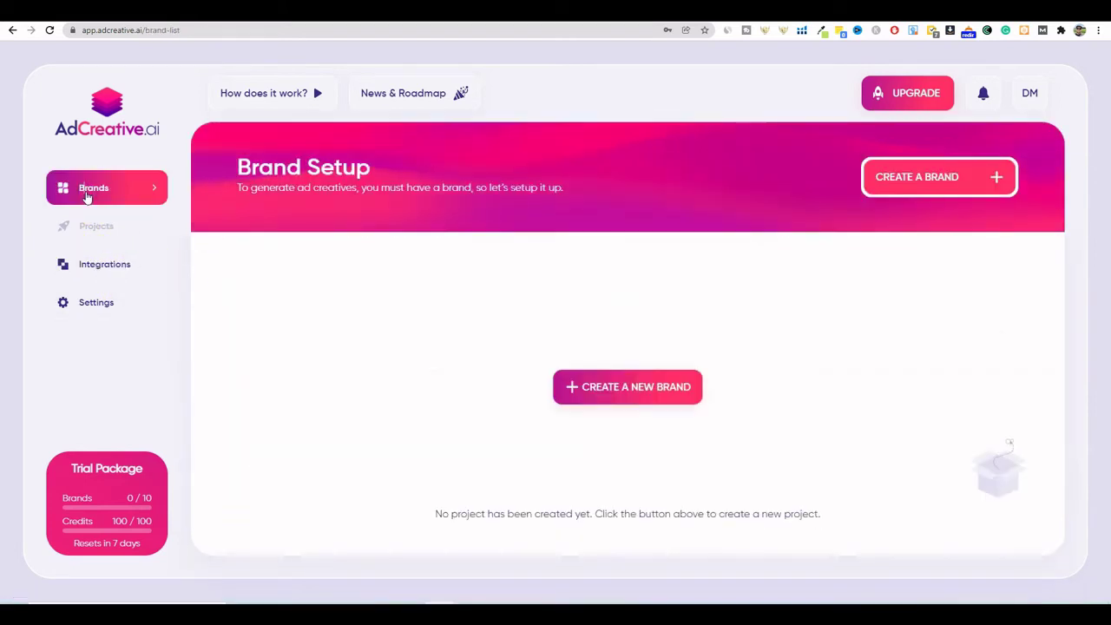
# Create a new brand named LearnWire with learnwire logo.png as its logo.
pyautogui.click(642, 387)
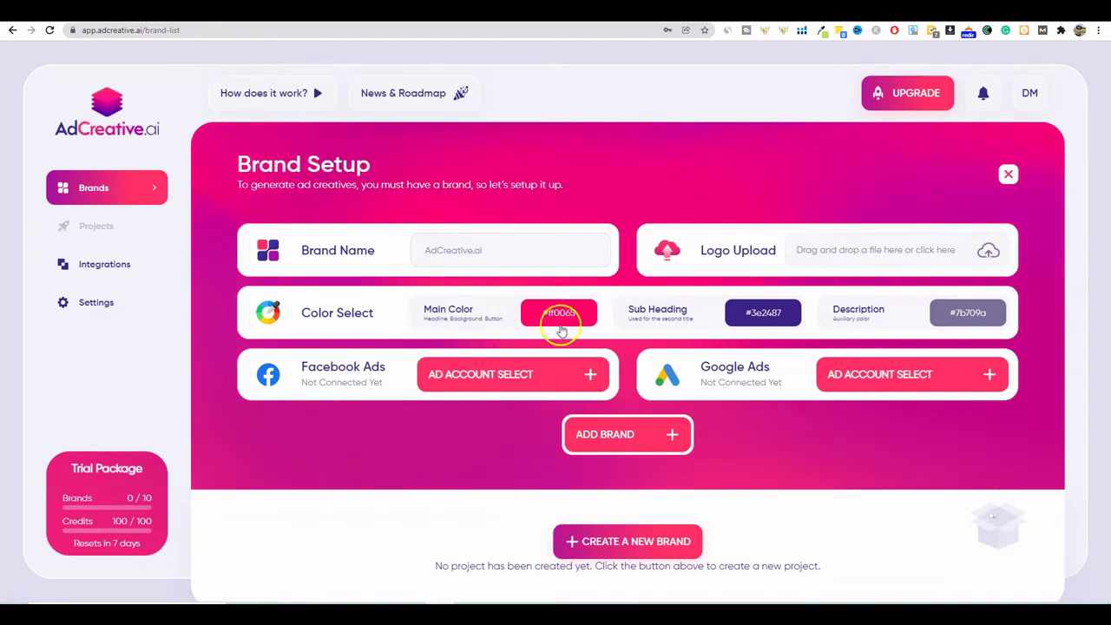
pyautogui.click(988, 250)
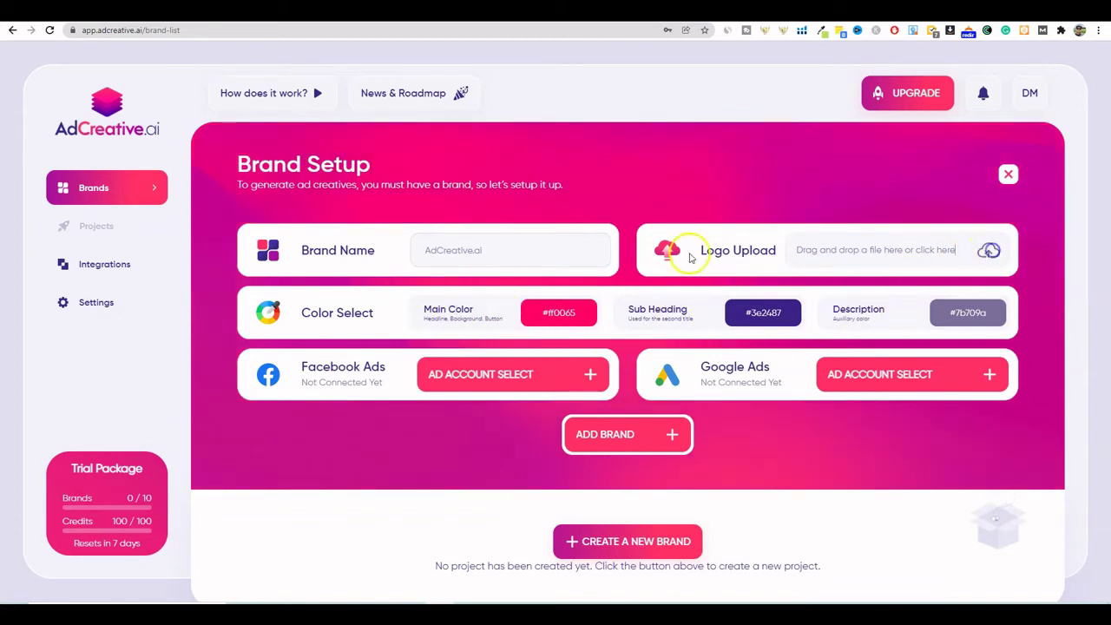
pyautogui.click(204, 109)
pyautogui.click(784, 432)
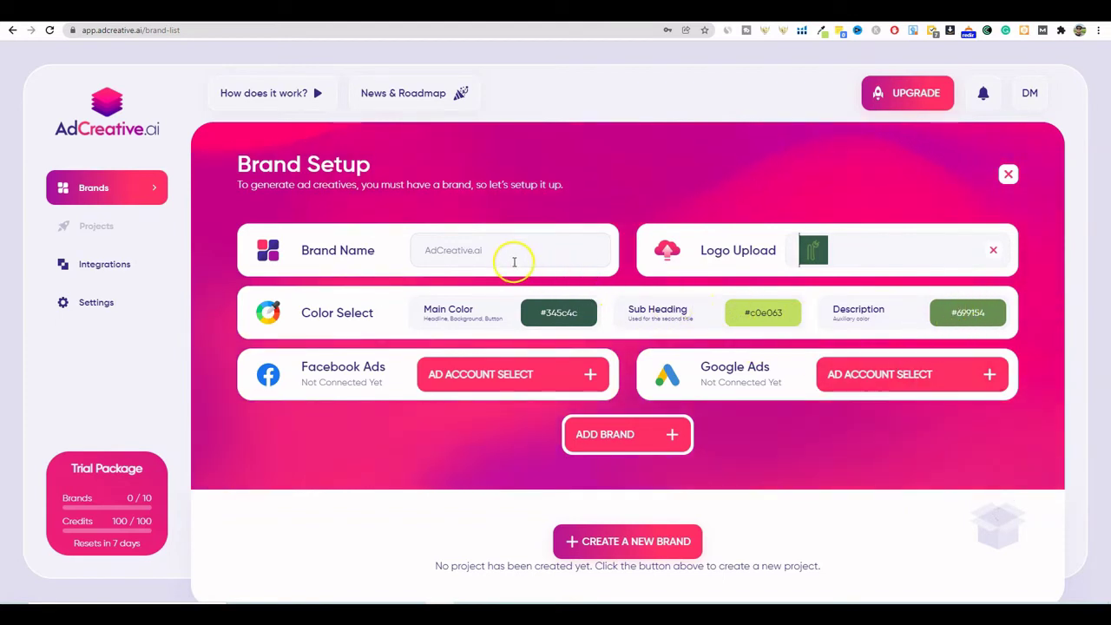
pyautogui.click(423, 250)
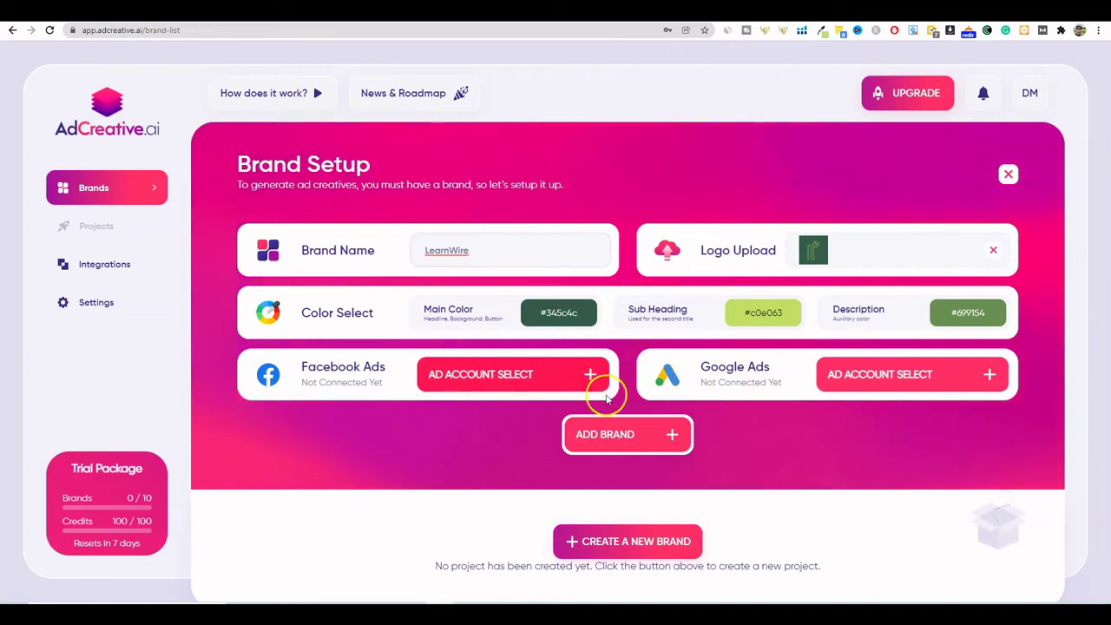
pyautogui.click(674, 451)
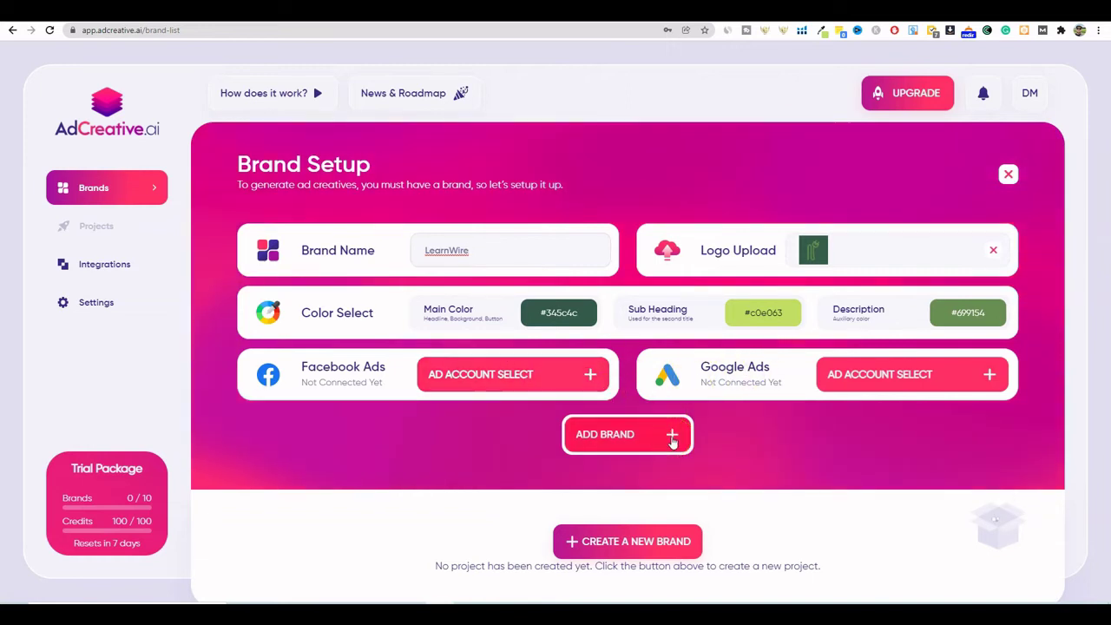
pyautogui.scroll(-1, 650, 469)
pyautogui.scroll(1, 685, 464)
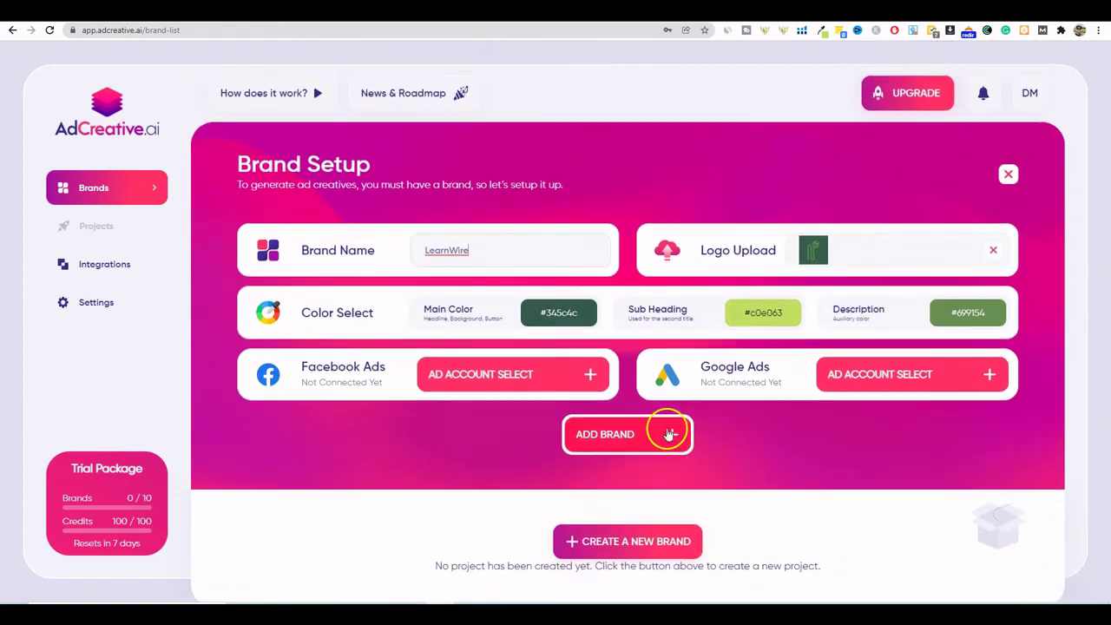
pyautogui.click(627, 437)
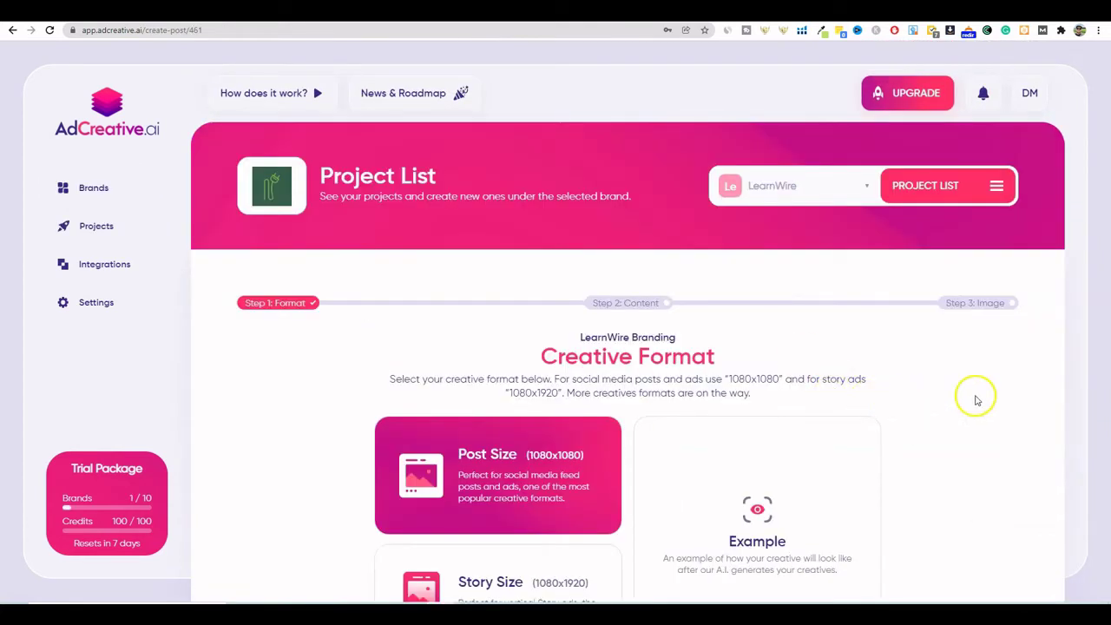
# Accept the Post Size (1080x1080) creative format and enter the main headline "Which Software Should You Use?".
pyautogui.scroll(-2, 673, 319)
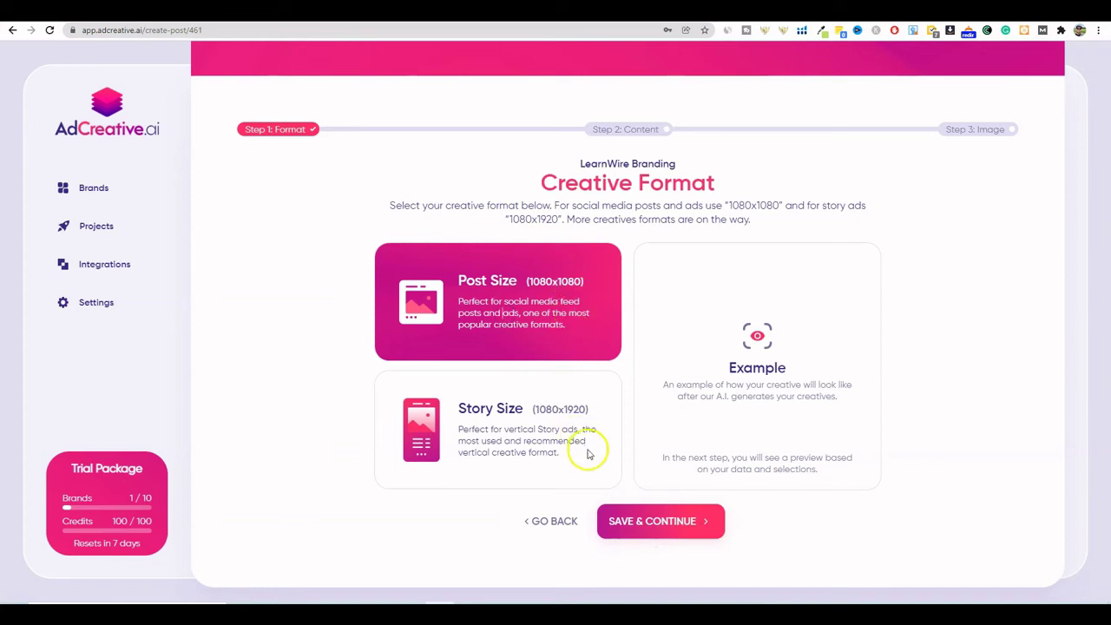
pyautogui.click(665, 524)
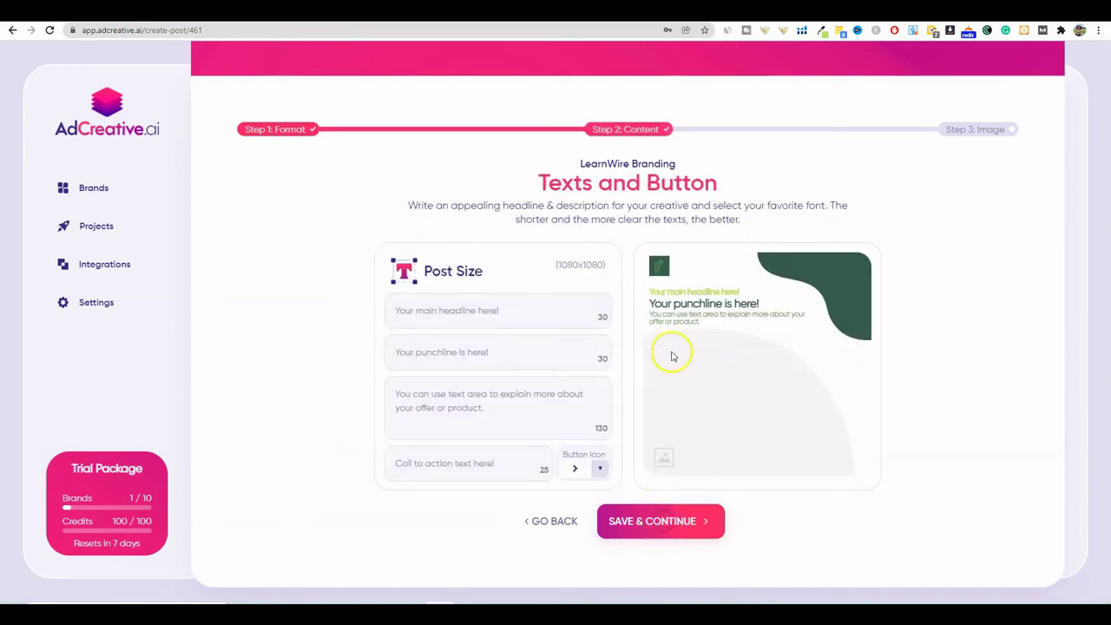
pyautogui.click(468, 311)
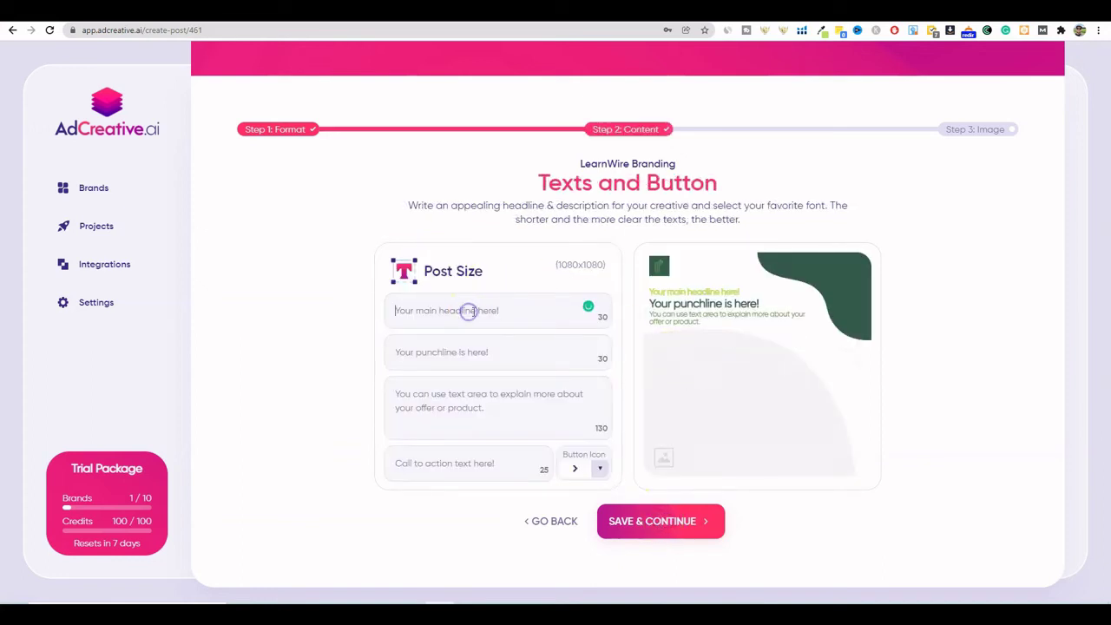
pyautogui.write('Which Software Should You Use?')
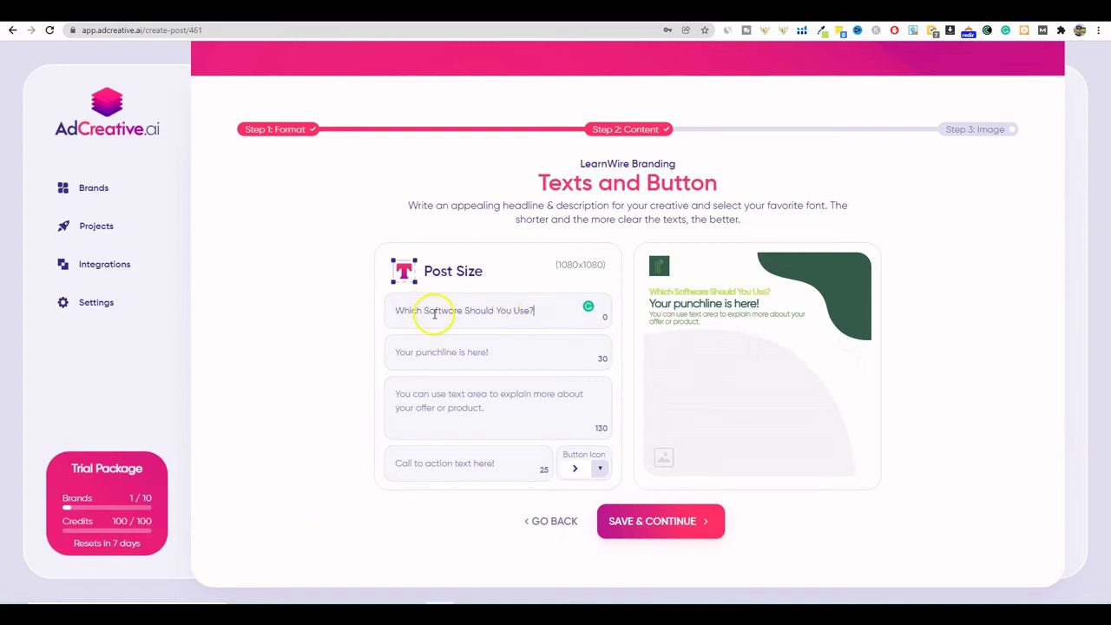
# Set the post's punchline to "Best Software Reviews Online!".
pyautogui.click(453, 354)
pyautogui.click(467, 351)
pyautogui.write('Best Software Reviews Online!')
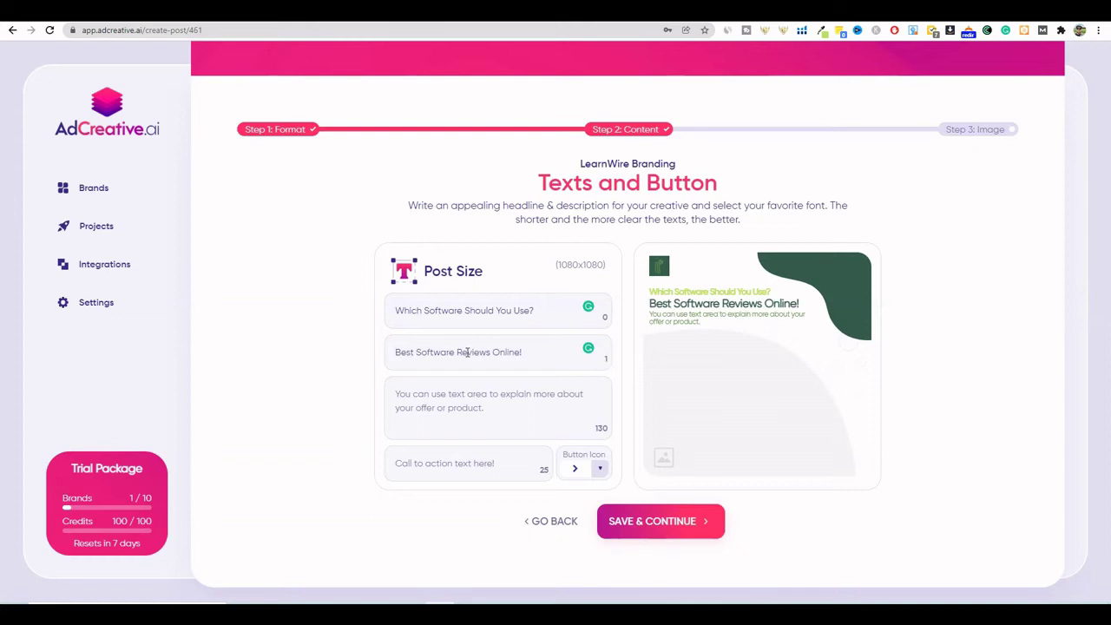
# Enter description "If you want to know if a software will work for you and if you want the best price on it then we got you covered!".
pyautogui.click(461, 413)
pyautogui.write('If you want to know if software will work for you and if you want the best price on it then we got you covered.')
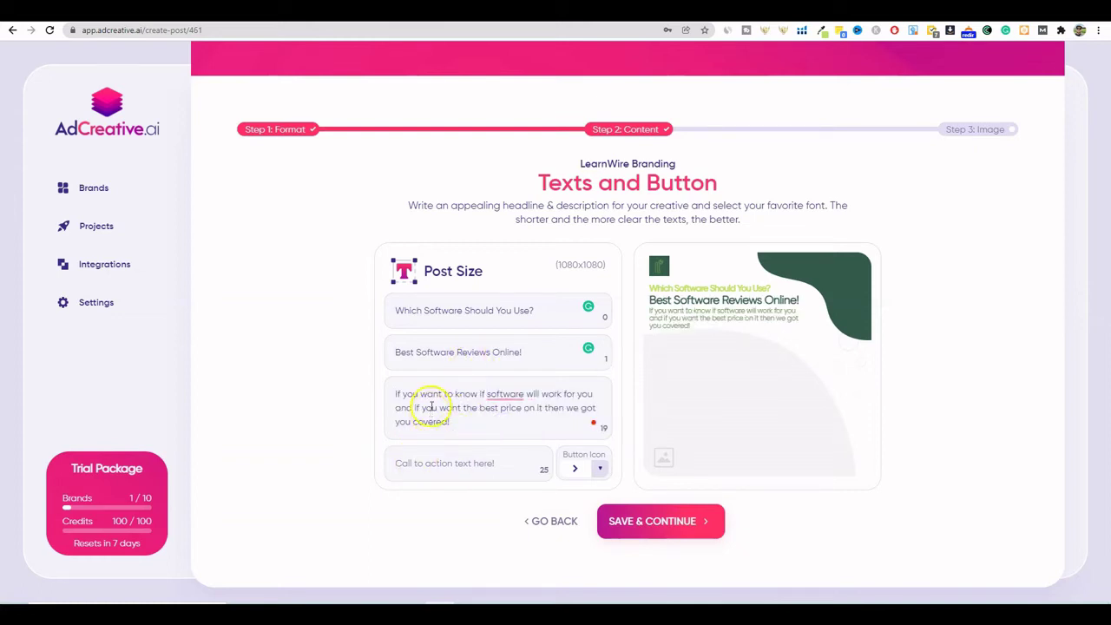
pyautogui.write('the')
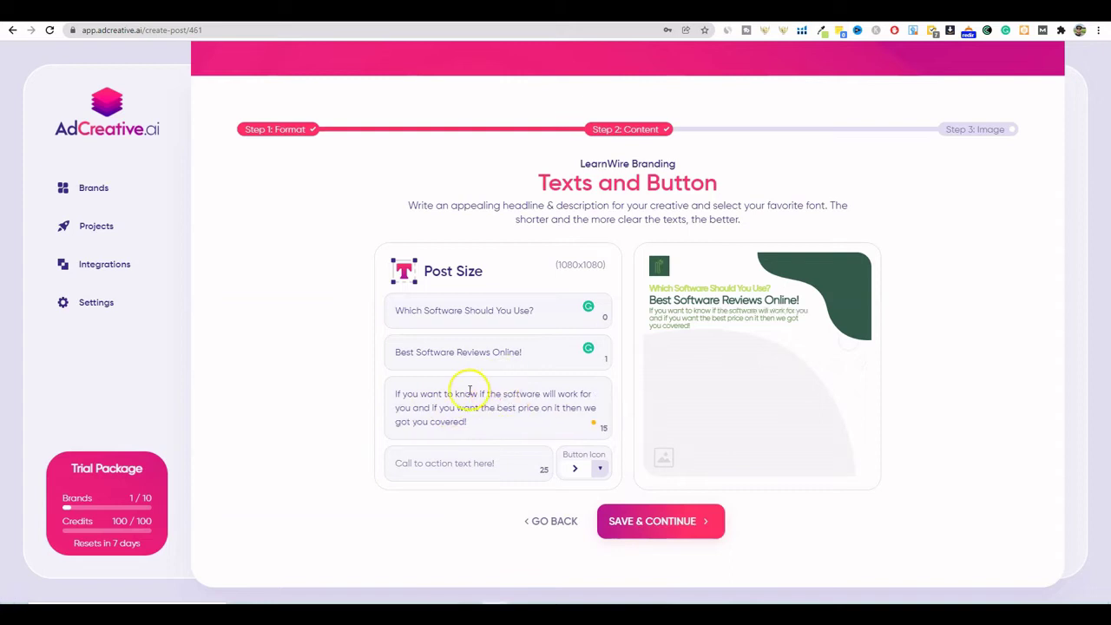
pyautogui.click(497, 393)
pyautogui.doubleClick(497, 392)
pyautogui.write('a')
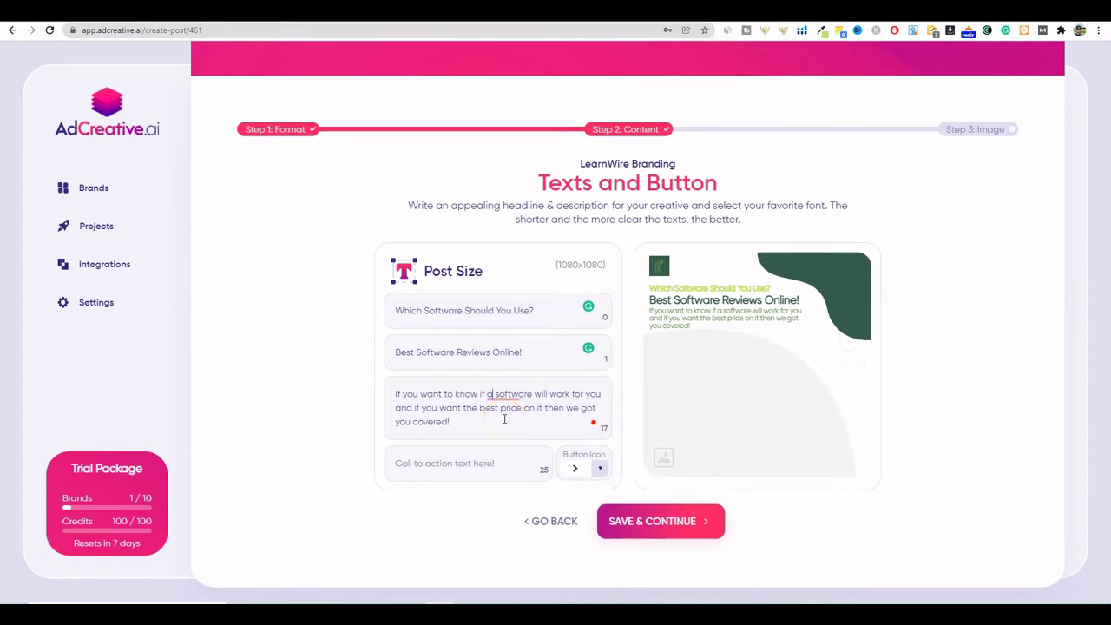
pyautogui.moveTo(469, 408)
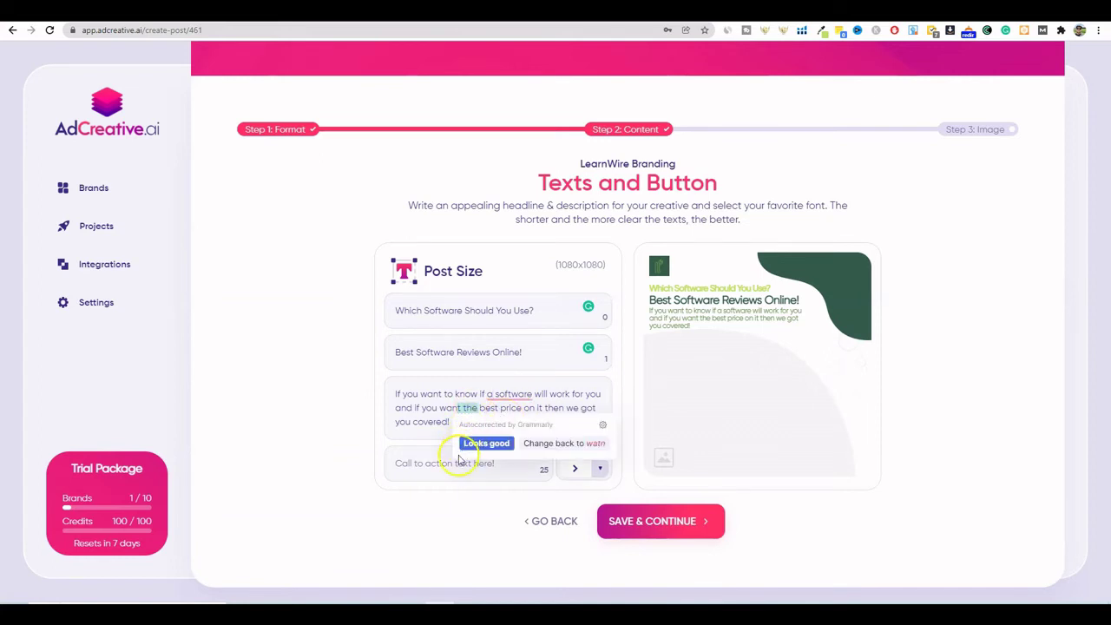
# Set the call to action text to "Click the link below" and save the content to continue to the images.
pyautogui.click(408, 467)
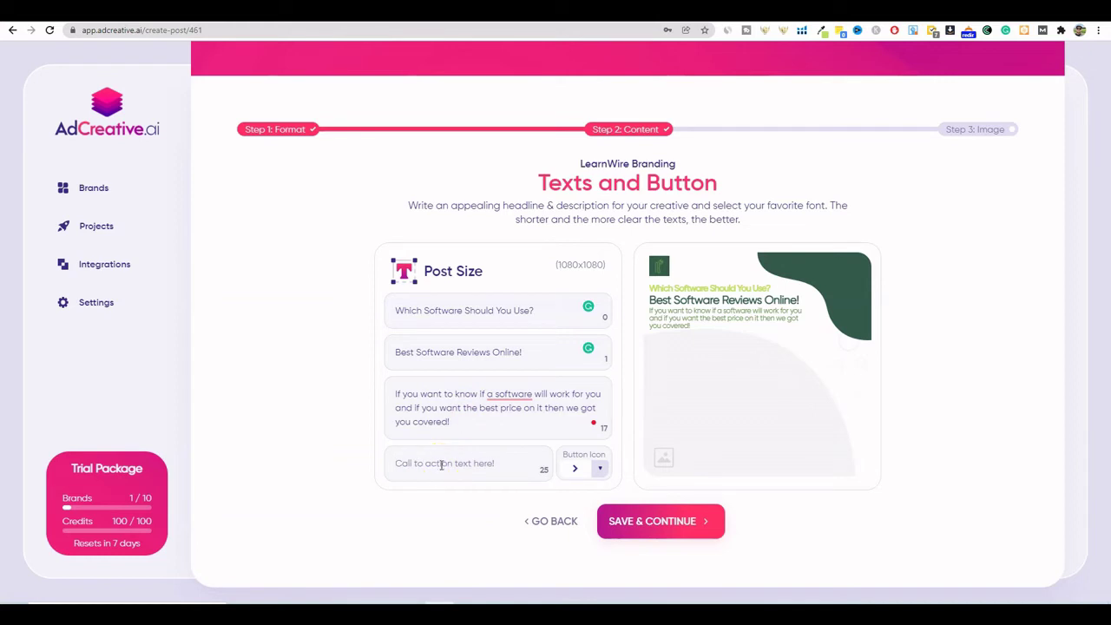
pyautogui.write('Click the link below')
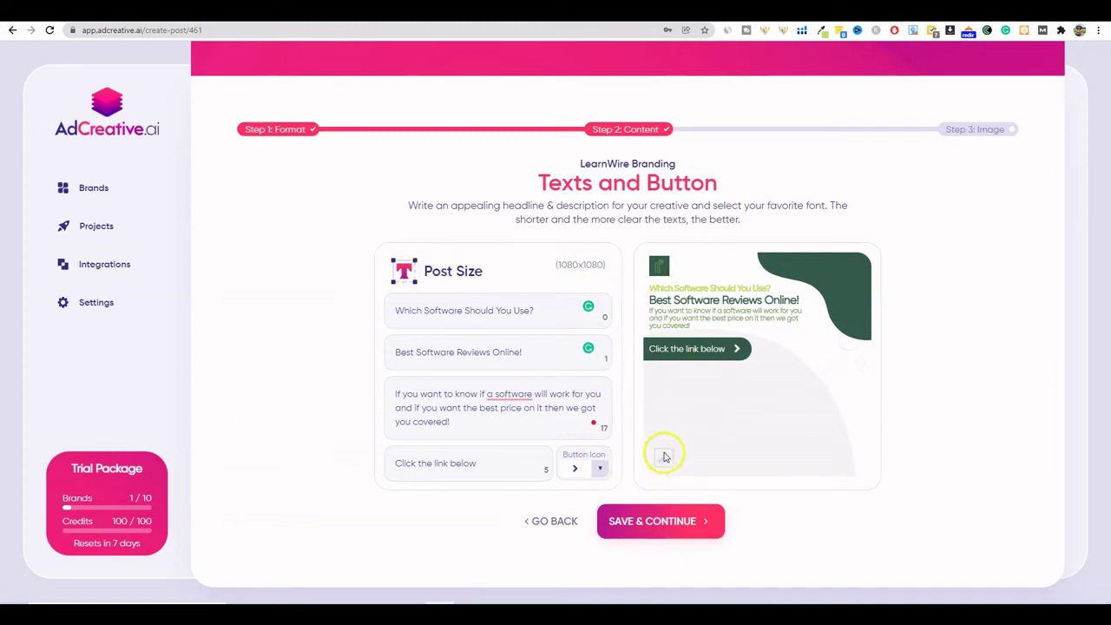
pyautogui.click(669, 525)
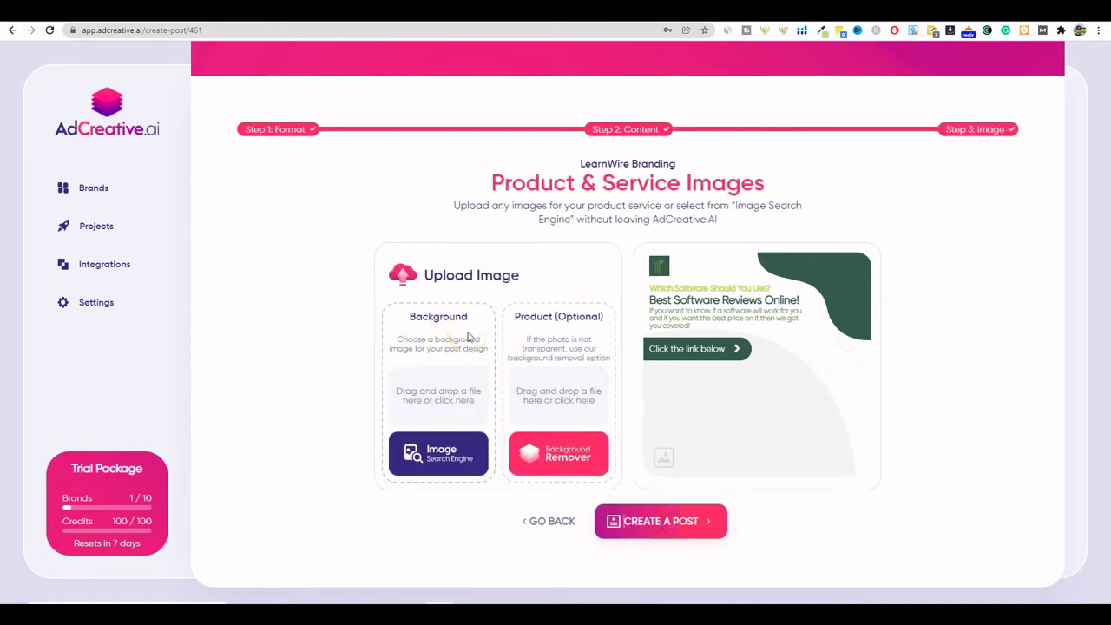
# Search the free stock images for "software" as a background and browse through the pictures.
pyautogui.click(443, 454)
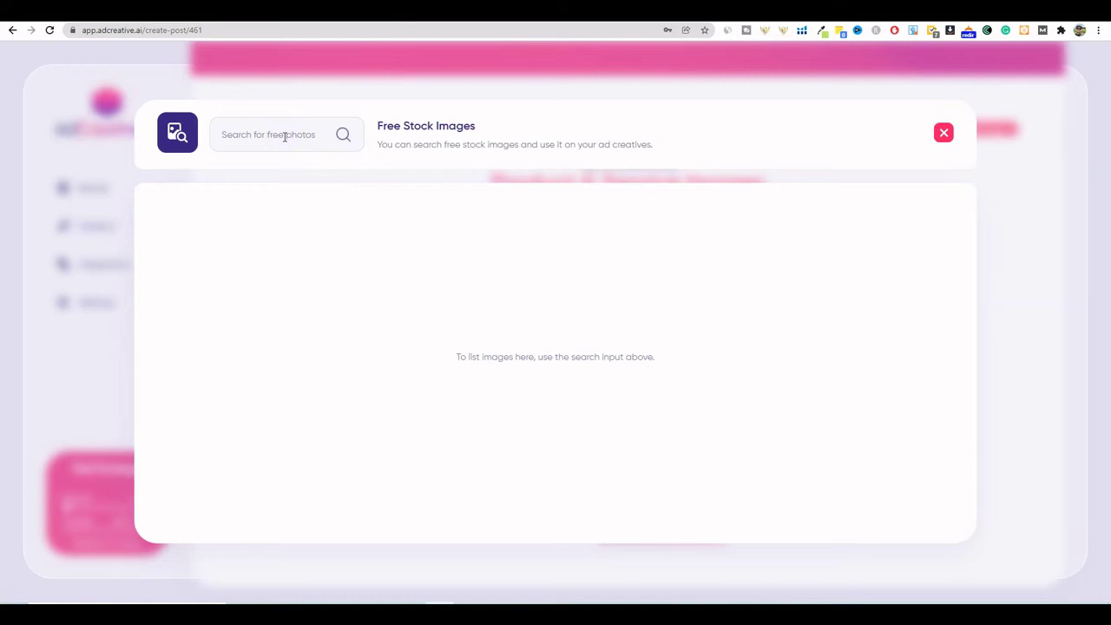
pyautogui.click(278, 134)
pyautogui.write('software')
pyautogui.press('Return')
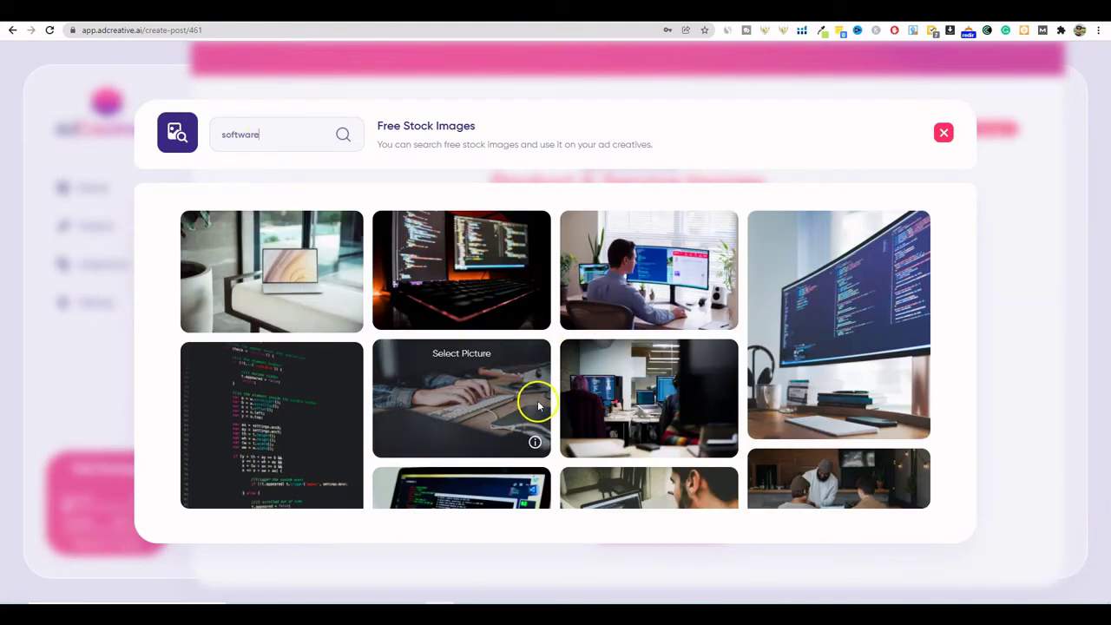
pyautogui.scroll(-5, 603, 405)
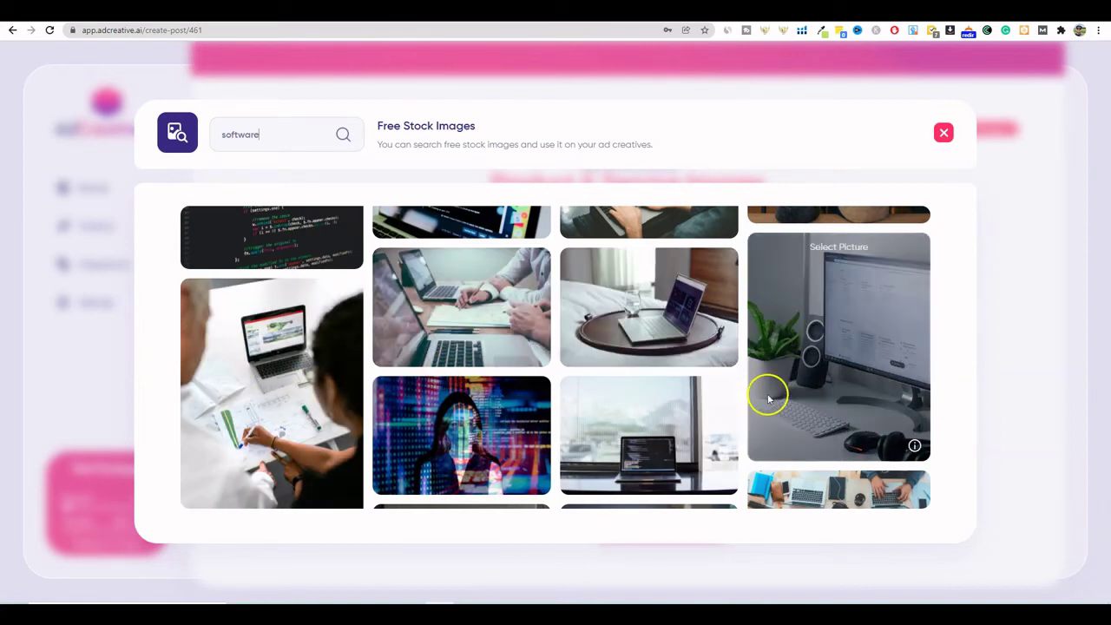
pyautogui.scroll(-5, 746, 390)
pyautogui.scroll(15, 722, 382)
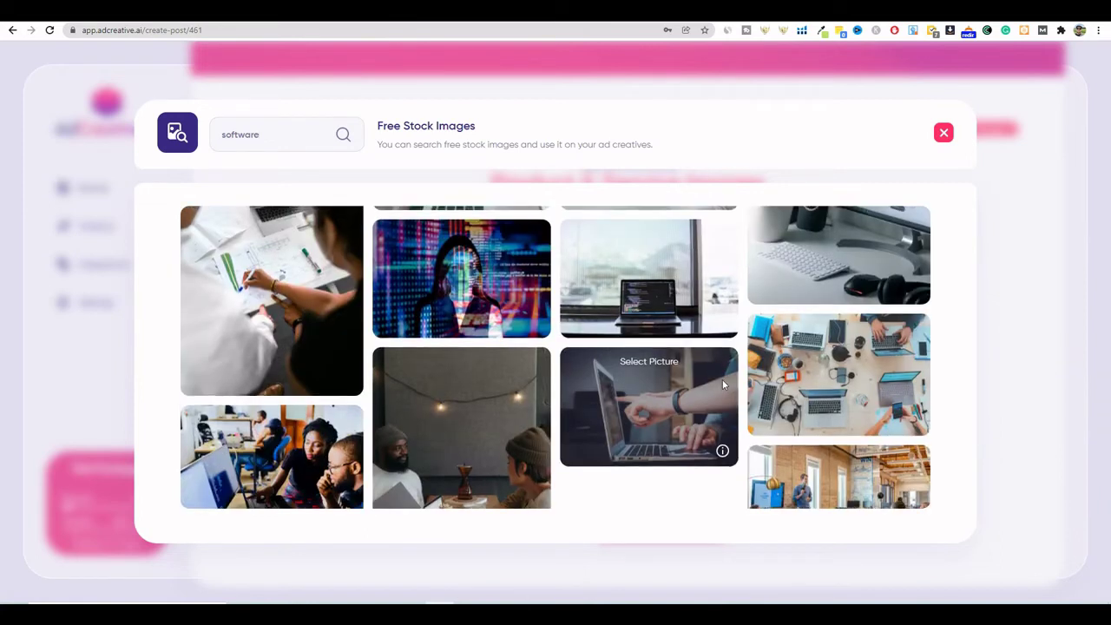
# Search the free stock images for "fitness" and look through the pictures.
pyautogui.moveTo(267, 134); pyautogui.dragTo(190, 133)
pyautogui.write('titness')
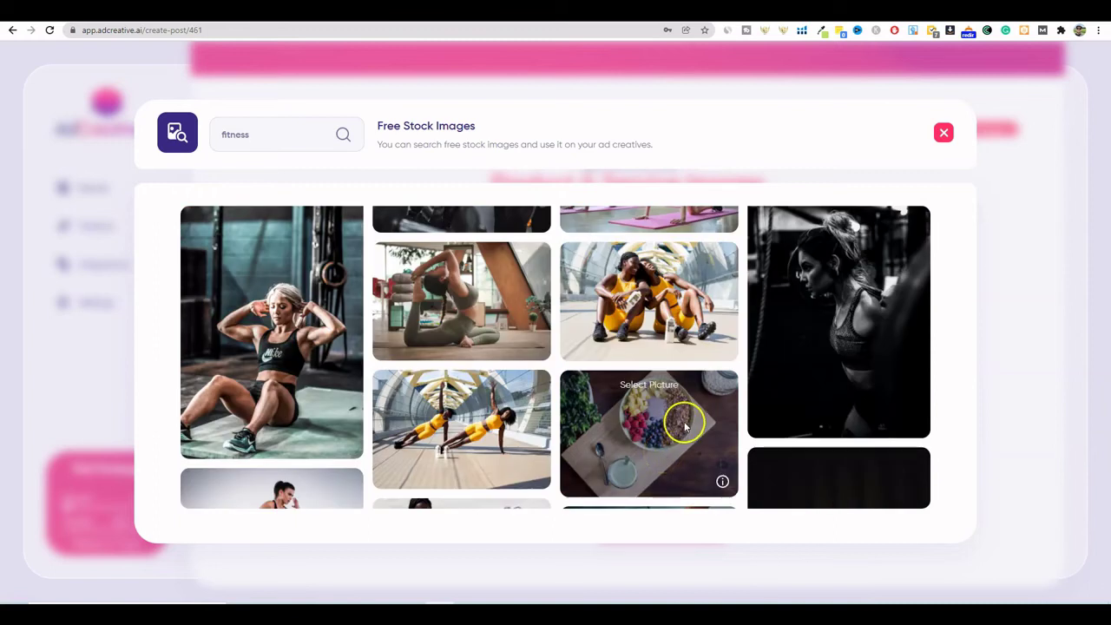
pyautogui.scroll(5, 684, 422)
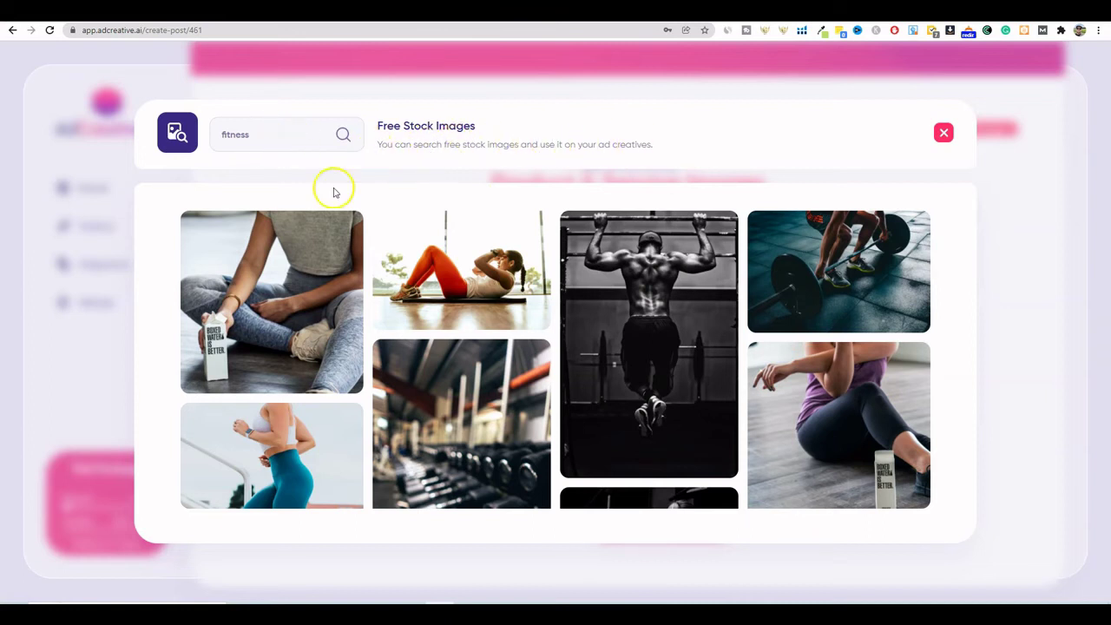
pyautogui.scroll(-10, 595, 322)
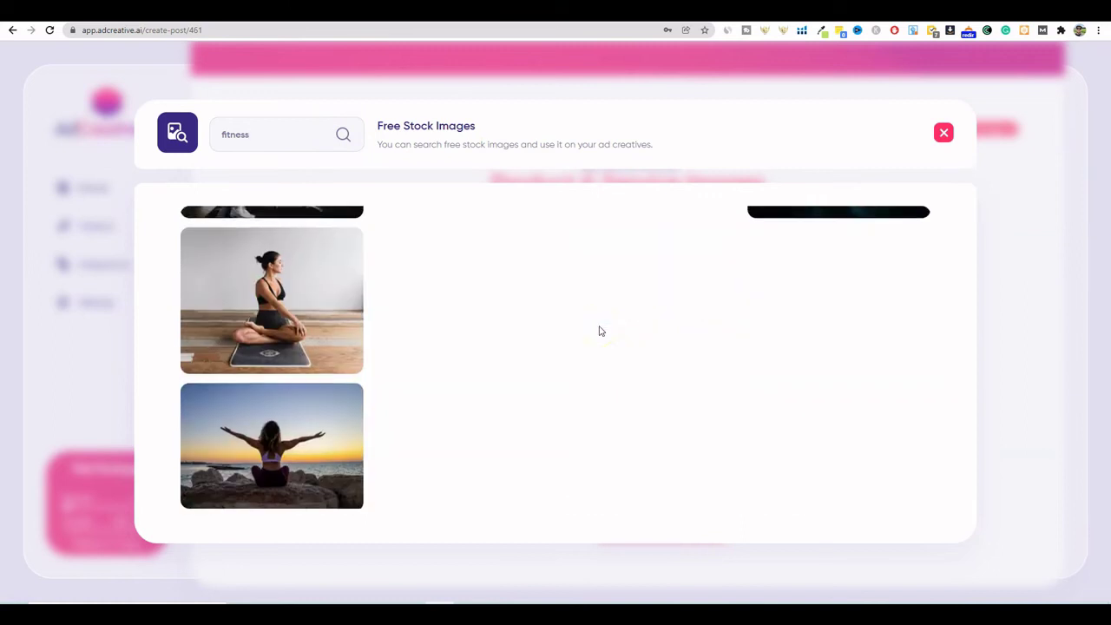
pyautogui.scroll(10, 598, 327)
# Search the free stock images for "fruit".
pyautogui.click(311, 169)
pyautogui.click(262, 136)
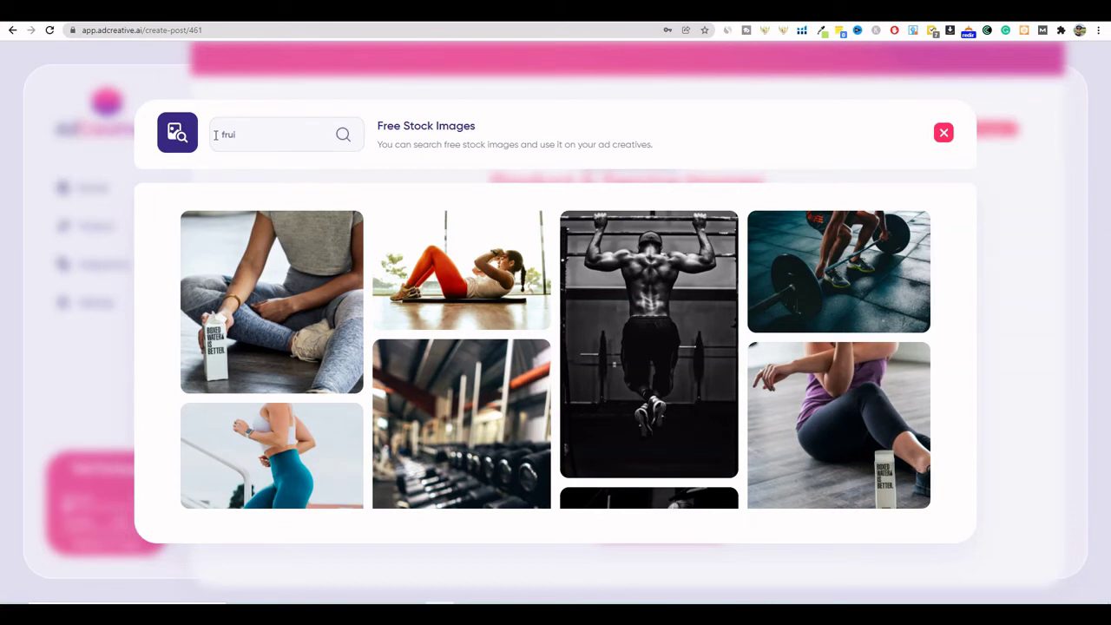
pyautogui.write('fruit')
pyautogui.press('Return')
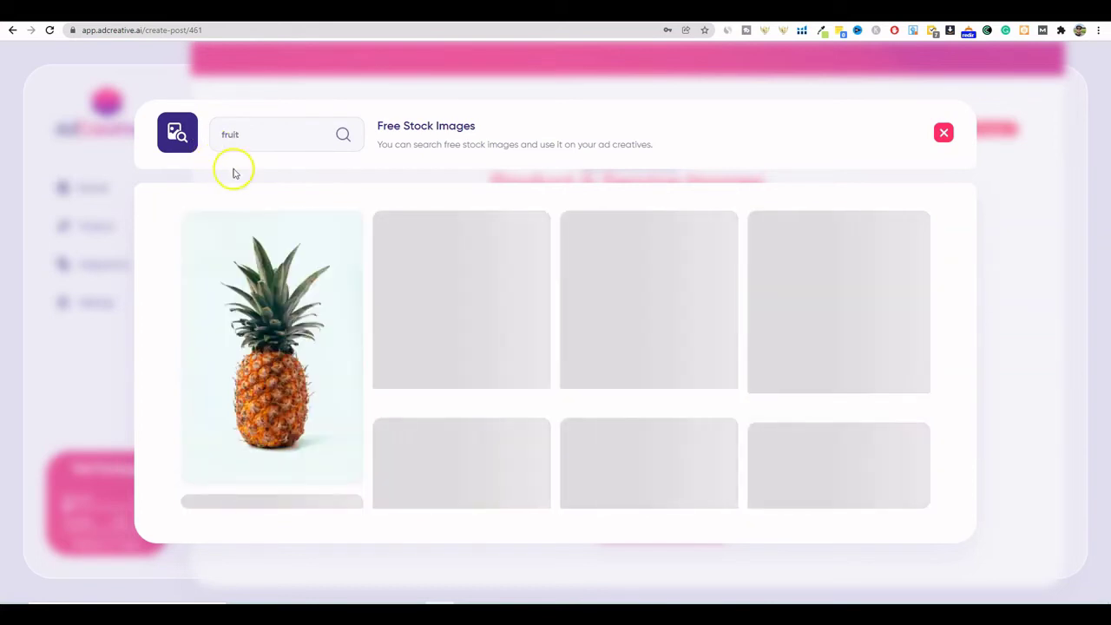
# Search the free stock images for "software" and use the photo of the man at his monitor, cropped around its middle, as background.
pyautogui.scroll(-3, 404, 295)
pyautogui.scroll(10, 421, 299)
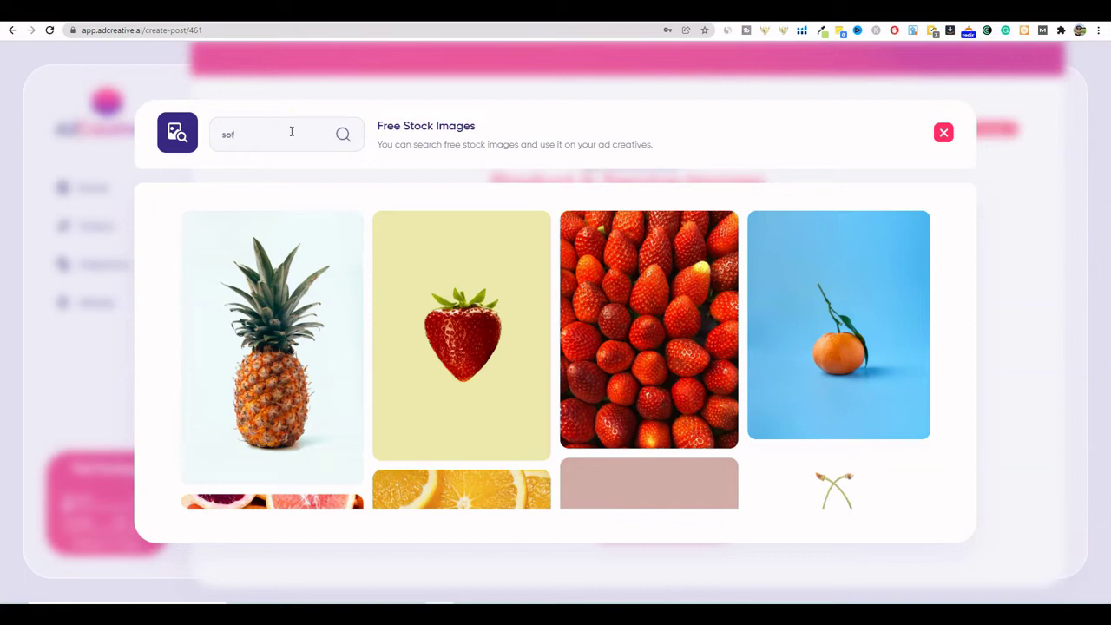
pyautogui.write('tware')
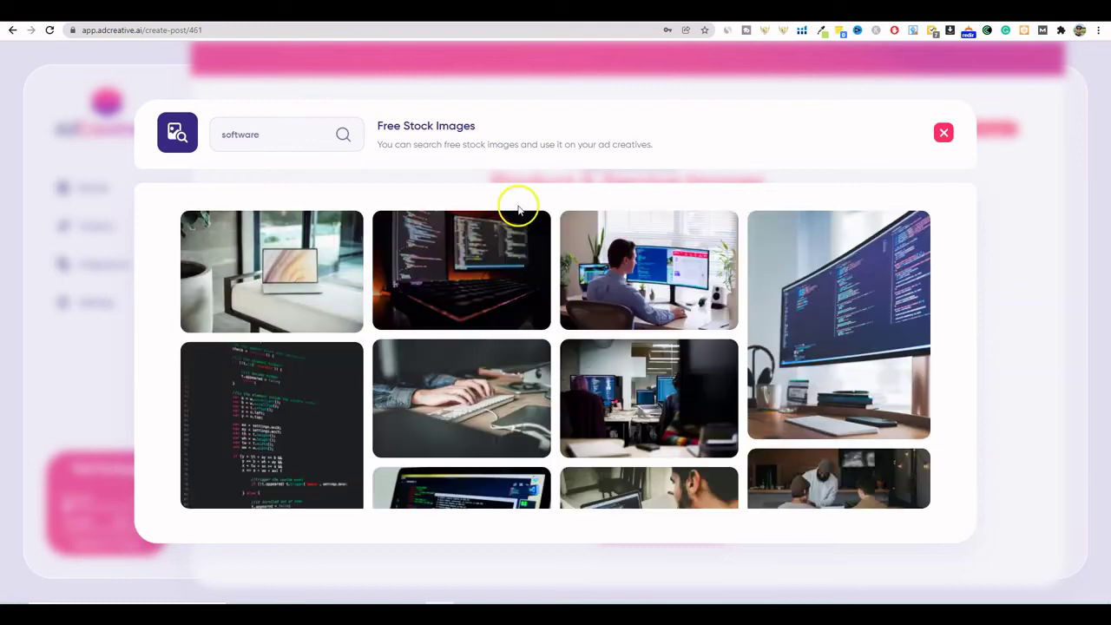
pyautogui.click(672, 316)
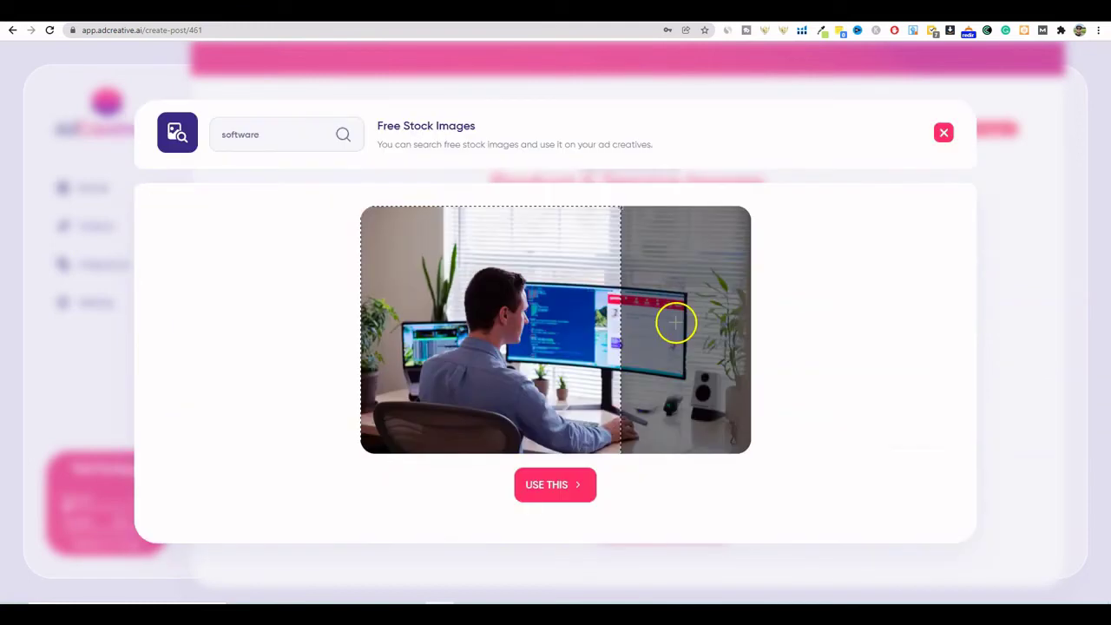
pyautogui.moveTo(535, 338); pyautogui.dragTo(608, 351)
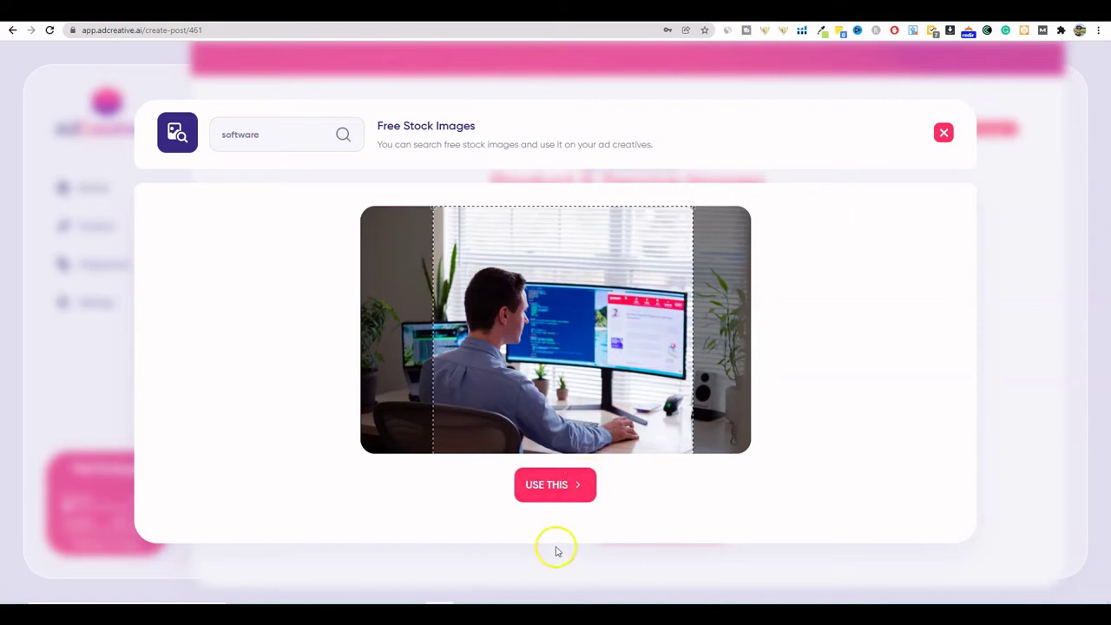
pyautogui.click(561, 486)
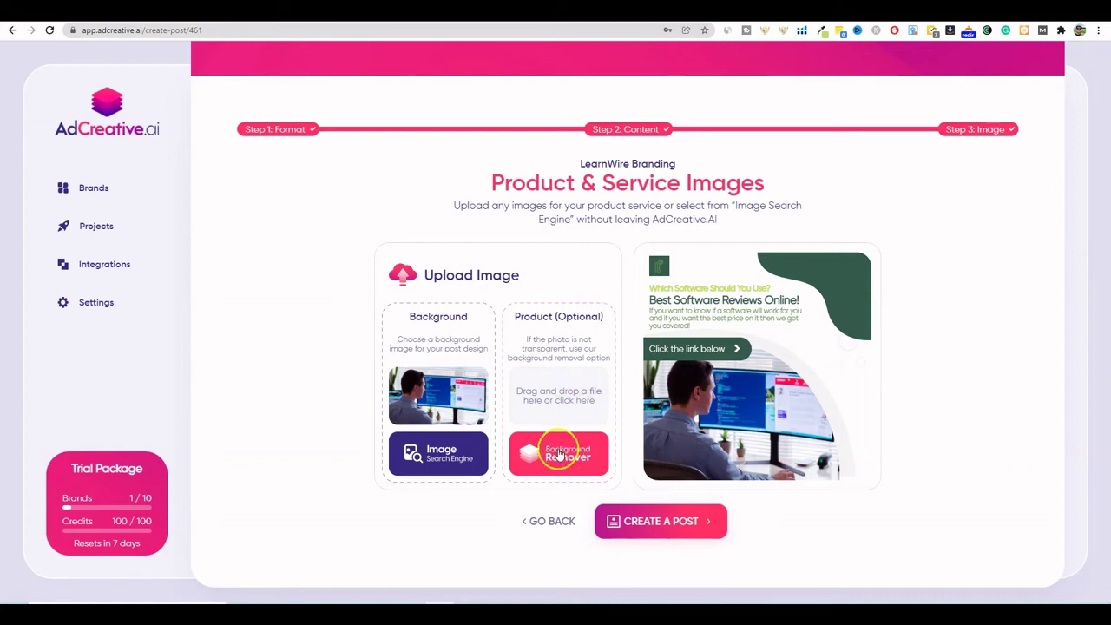
# Create the post, saving the project under the name "test 1", and generate the creatives.
pyautogui.click(685, 523)
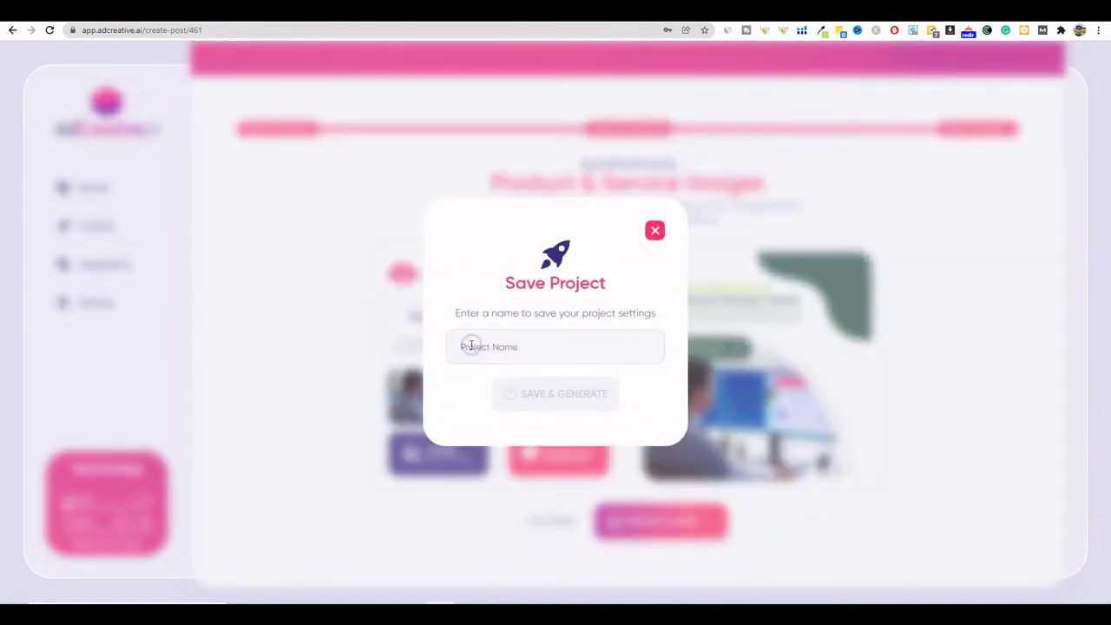
pyautogui.write('test 1')
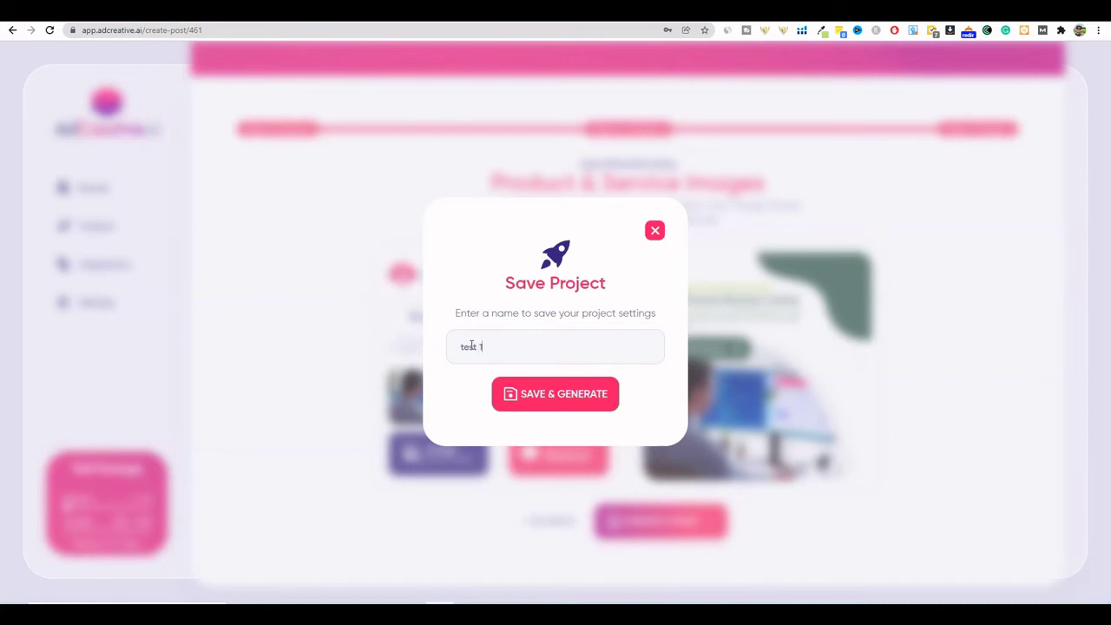
pyautogui.click(573, 398)
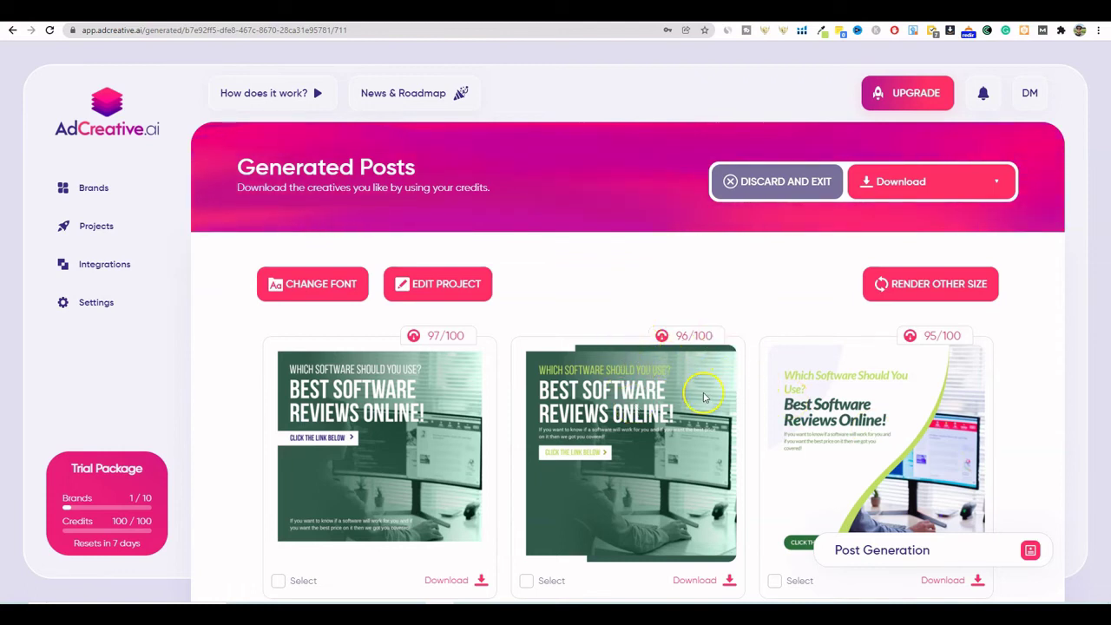
# Look over the first rows of generated posts and compare the scores of the top-rated designs.
pyautogui.scroll(-1, 668, 386)
pyautogui.scroll(1, 642, 365)
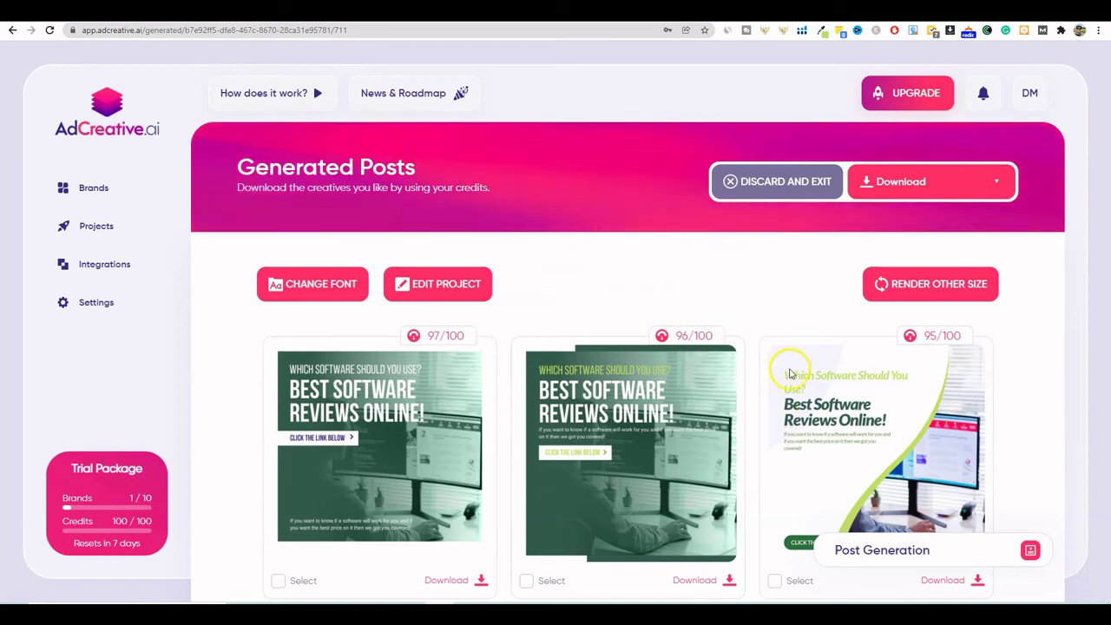
pyautogui.scroll(-5, 649, 425)
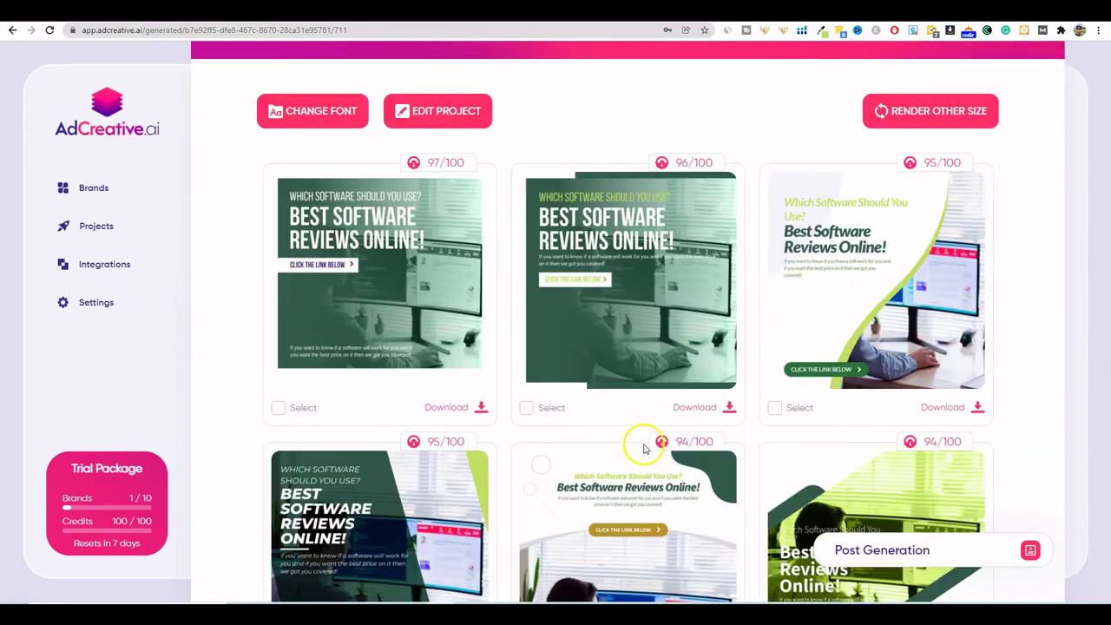
pyautogui.scroll(-1, 657, 469)
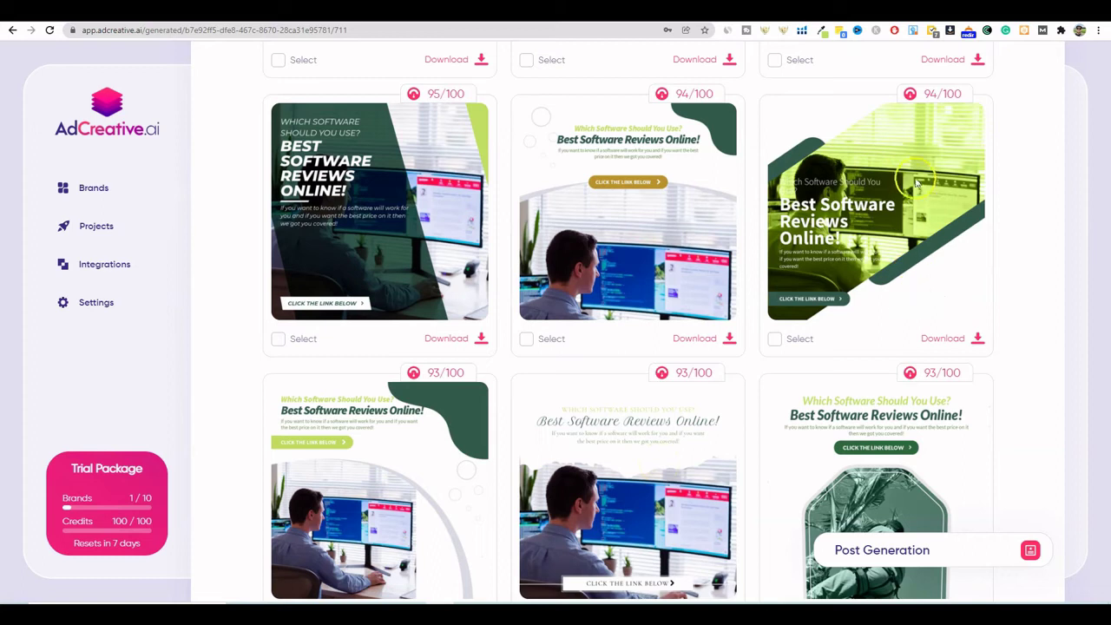
pyautogui.scroll(1, 907, 173)
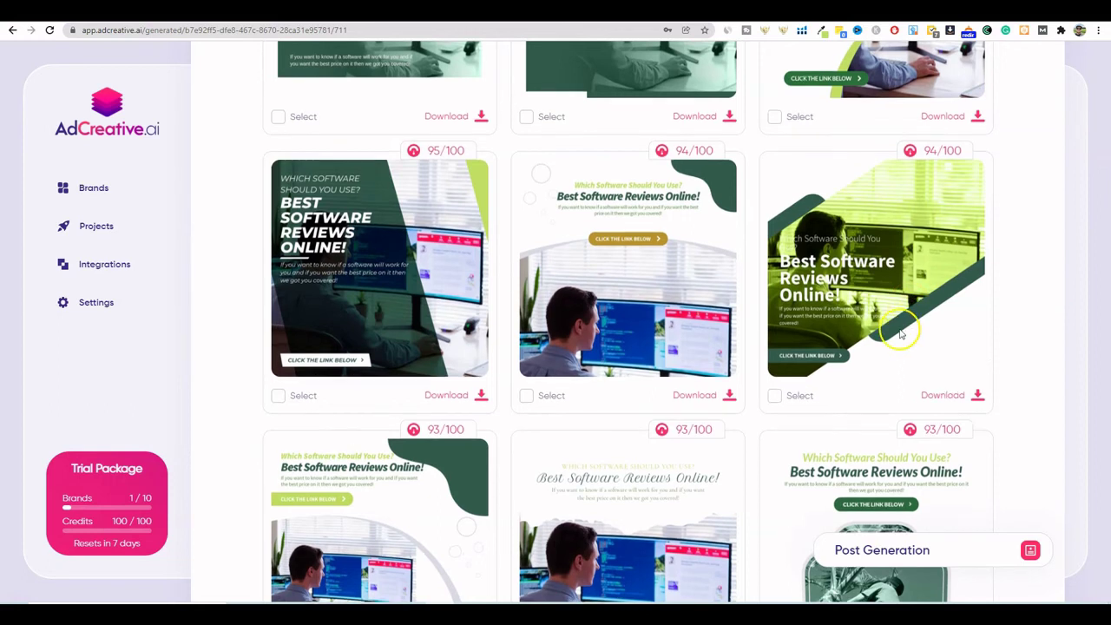
pyautogui.scroll(-3, 906, 321)
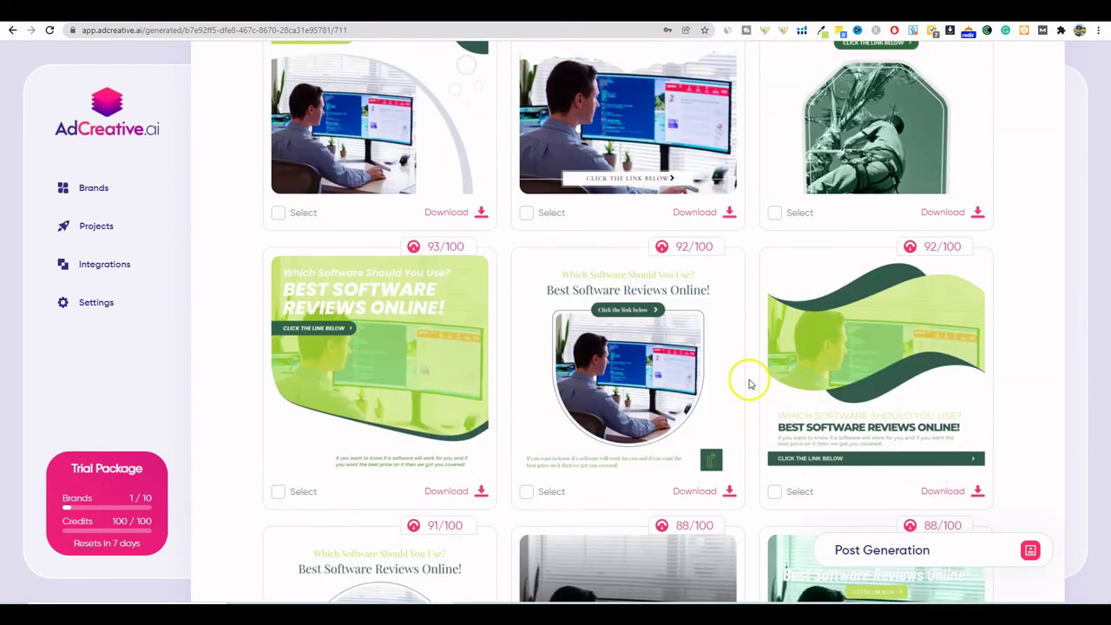
pyautogui.scroll(5, 746, 381)
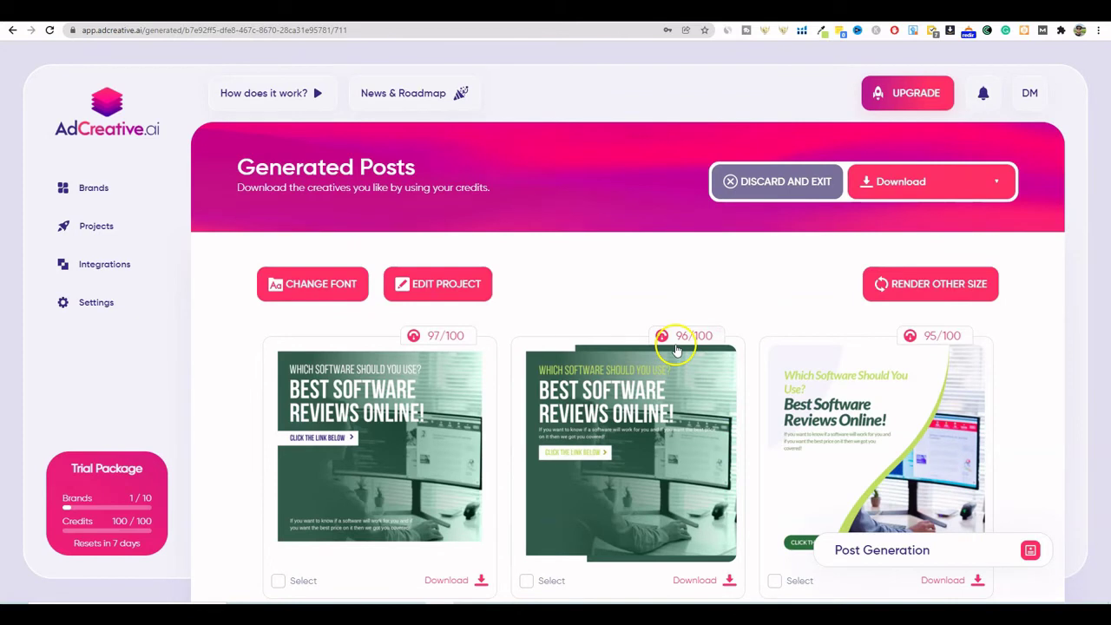
pyautogui.scroll(-1, 555, 391)
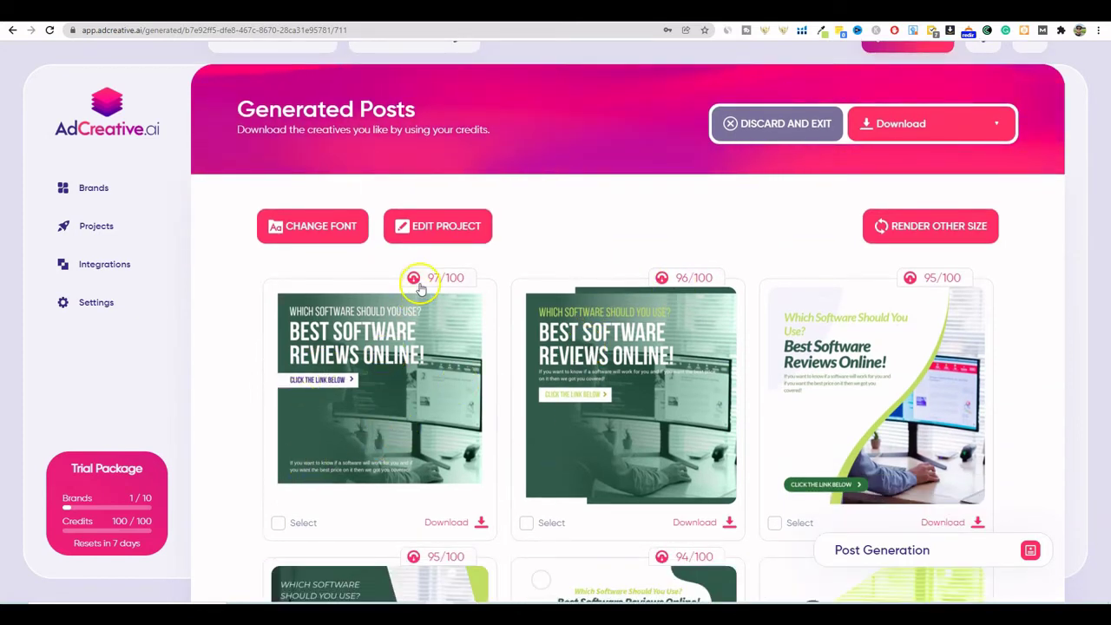
pyautogui.click(372, 444)
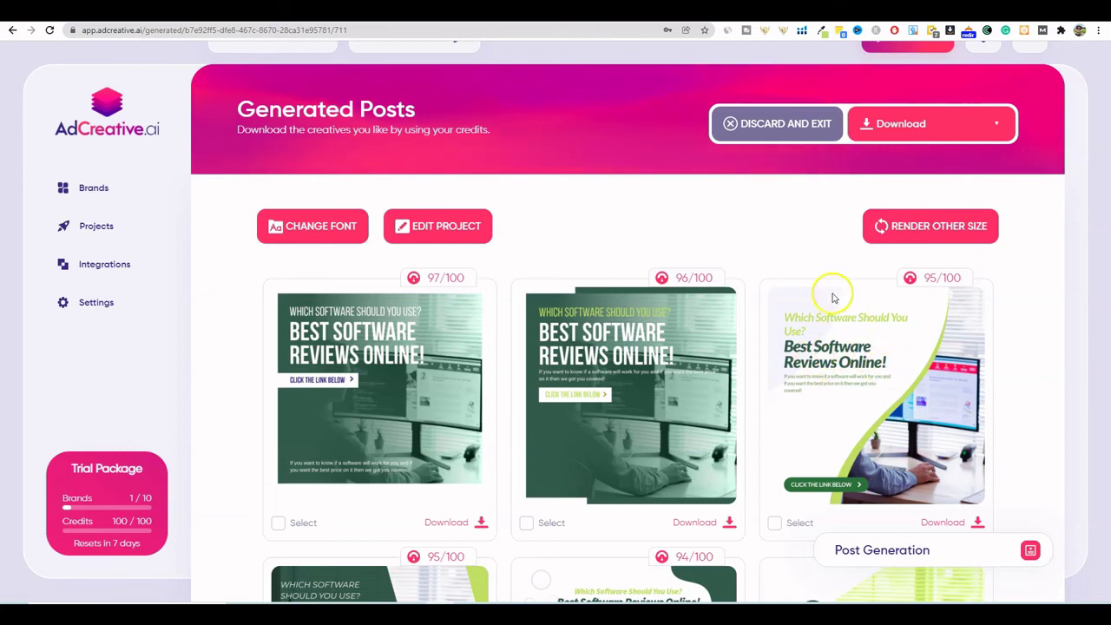
# Examine the generated posts from the highest-scored designs down to those in the mid-80s, comparing layouts and background treatments.
pyautogui.scroll(-3, 816, 468)
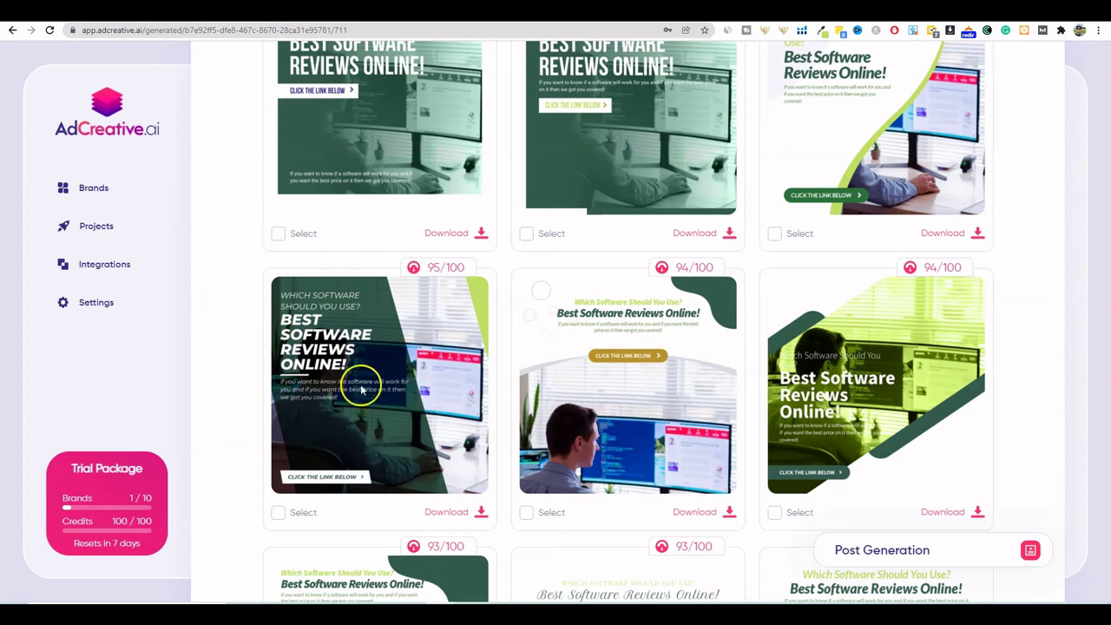
pyautogui.scroll(-3, 503, 420)
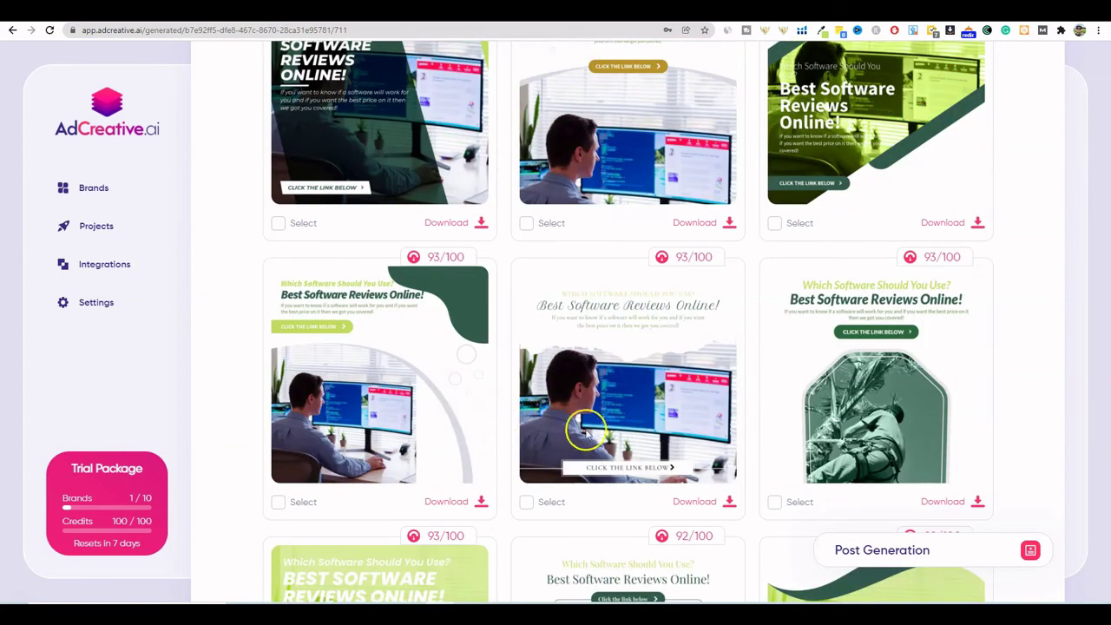
pyautogui.scroll(-1, 676, 420)
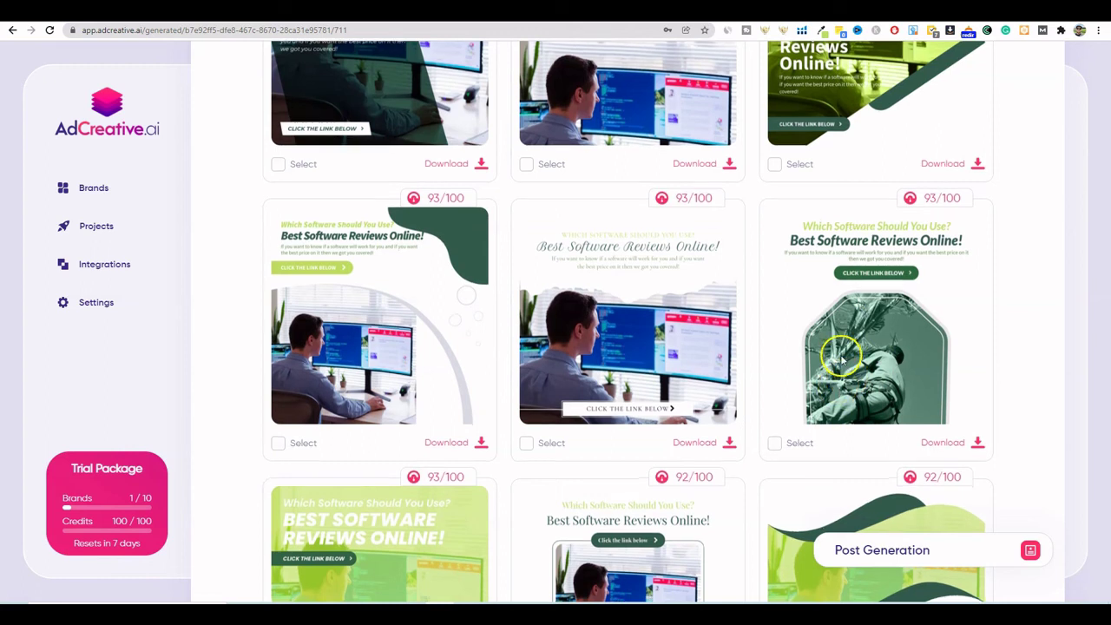
pyautogui.scroll(-2, 841, 359)
pyautogui.scroll(-1, 841, 358)
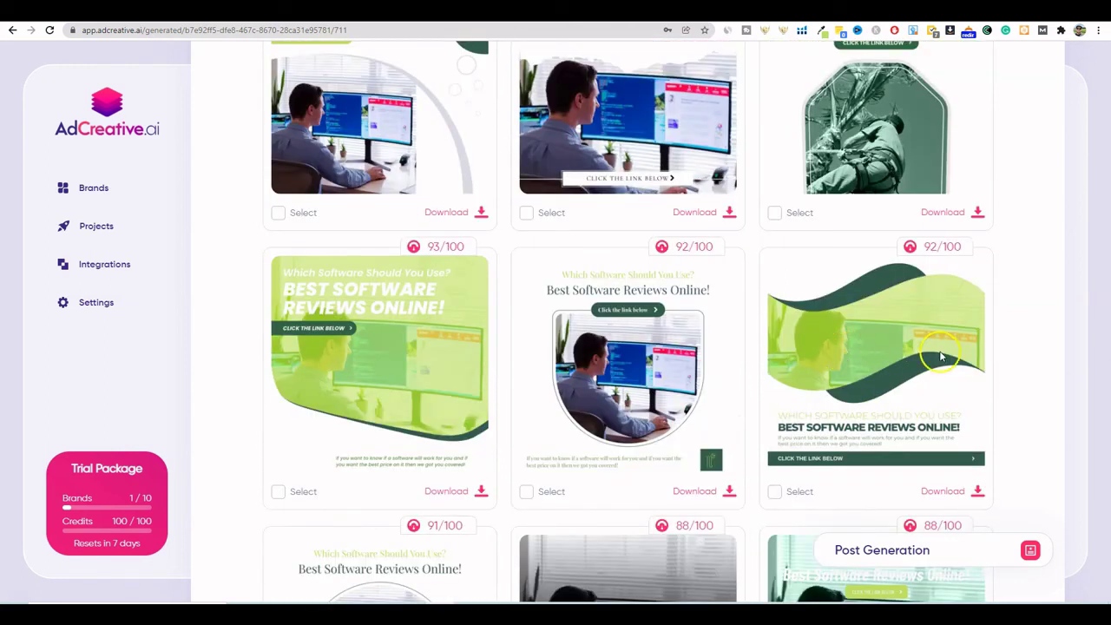
pyautogui.scroll(-3, 956, 371)
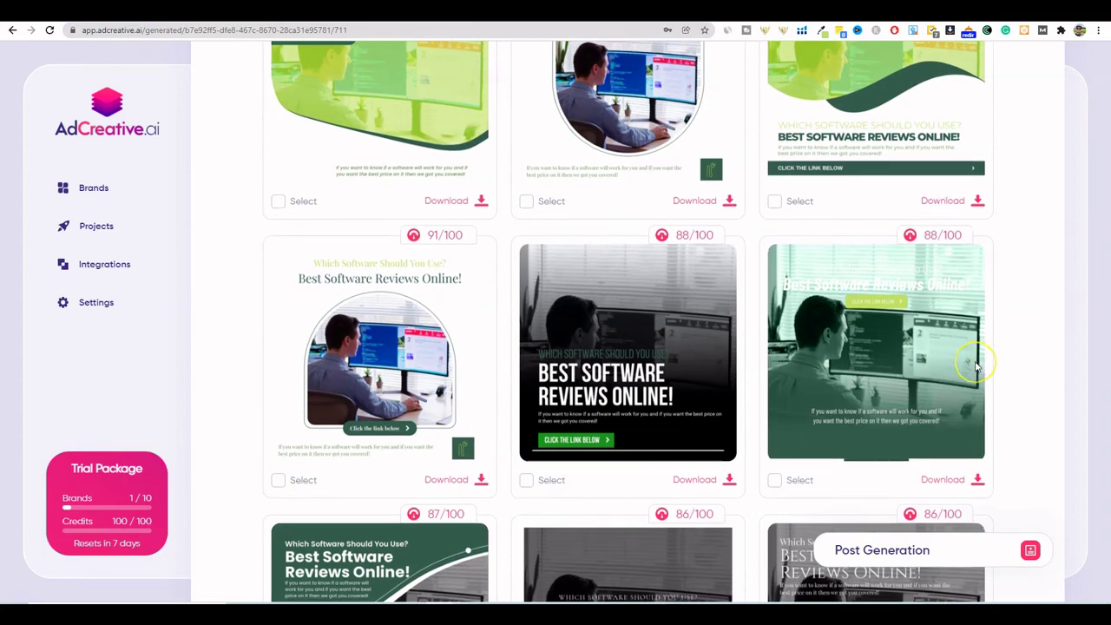
pyautogui.scroll(-2, 975, 364)
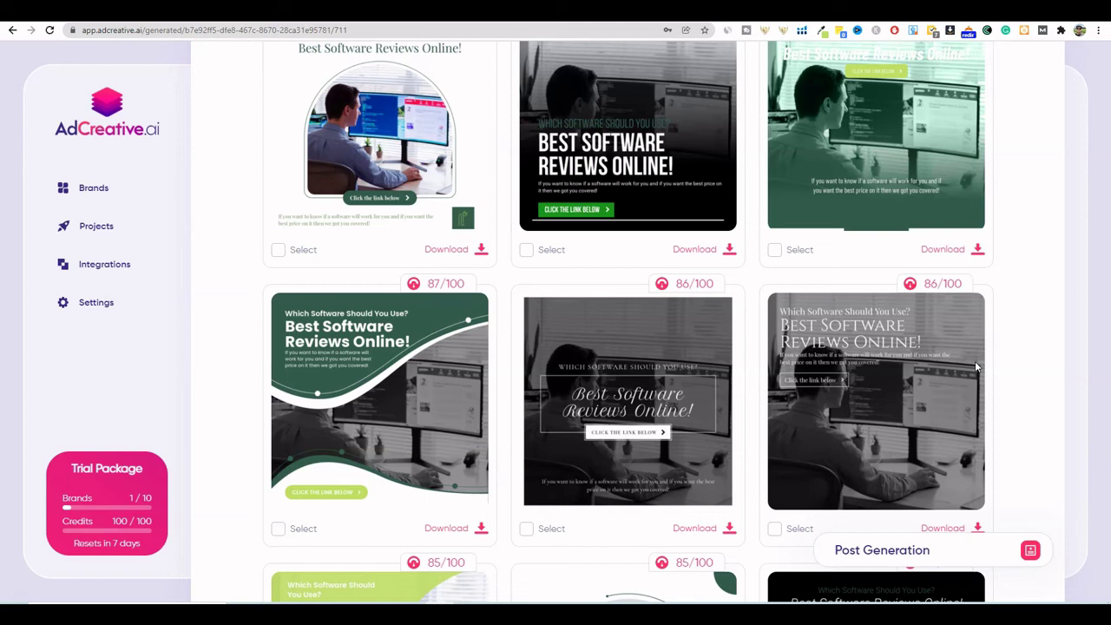
pyautogui.moveTo(489, 619)
pyautogui.scroll(-3, 806, 359)
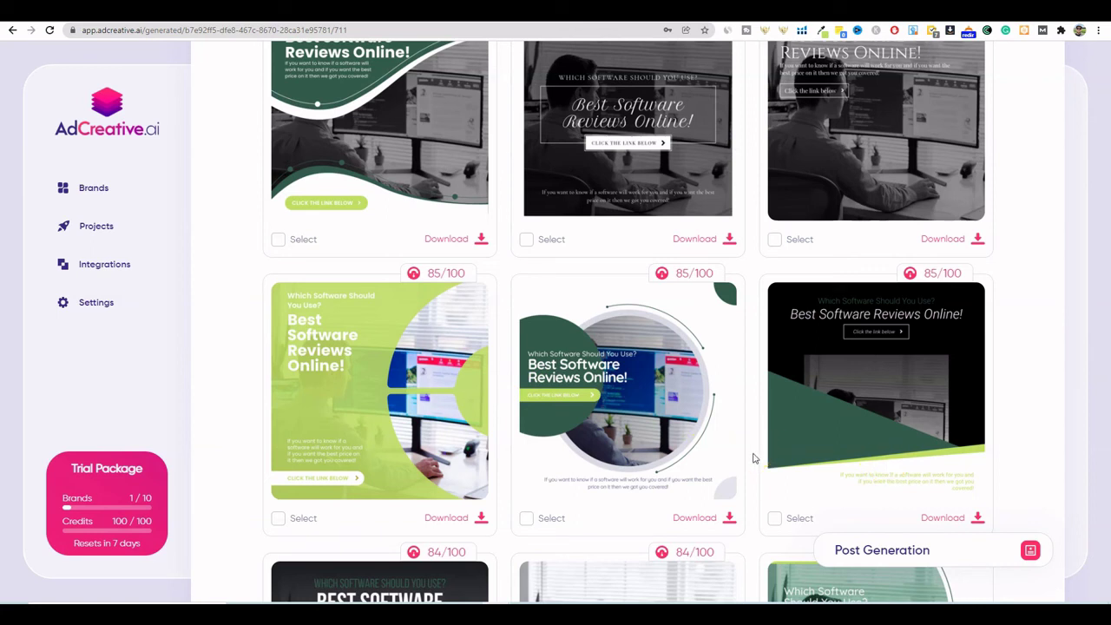
pyautogui.scroll(-3, 752, 464)
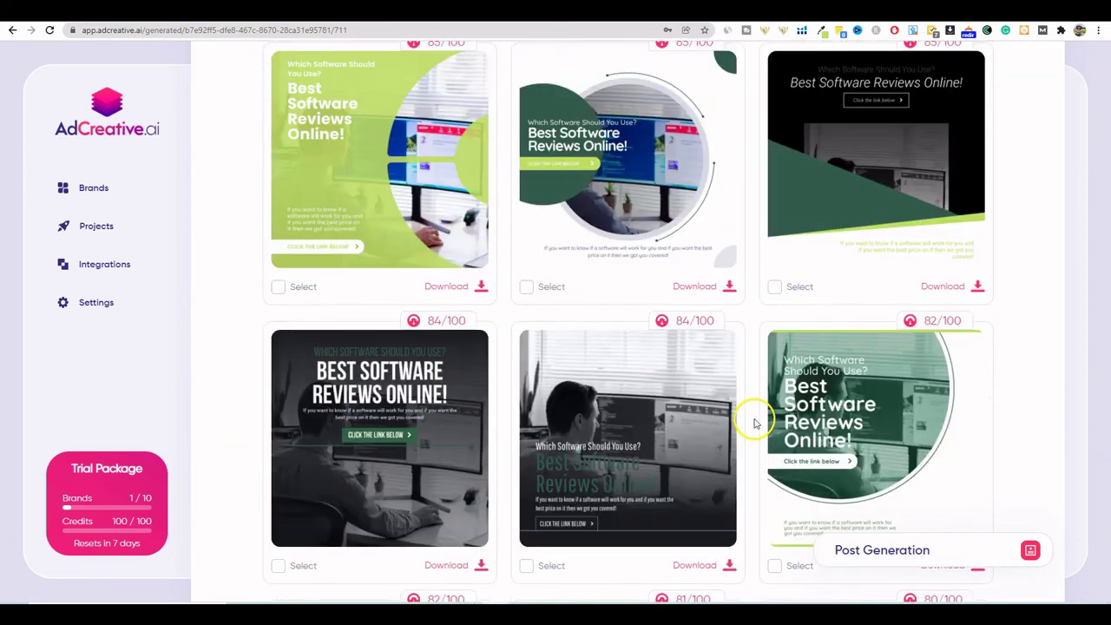
# Review the generated posts scored in the 80s and 70s, checking the readability and placement of text and image.
pyautogui.scroll(2, 703, 360)
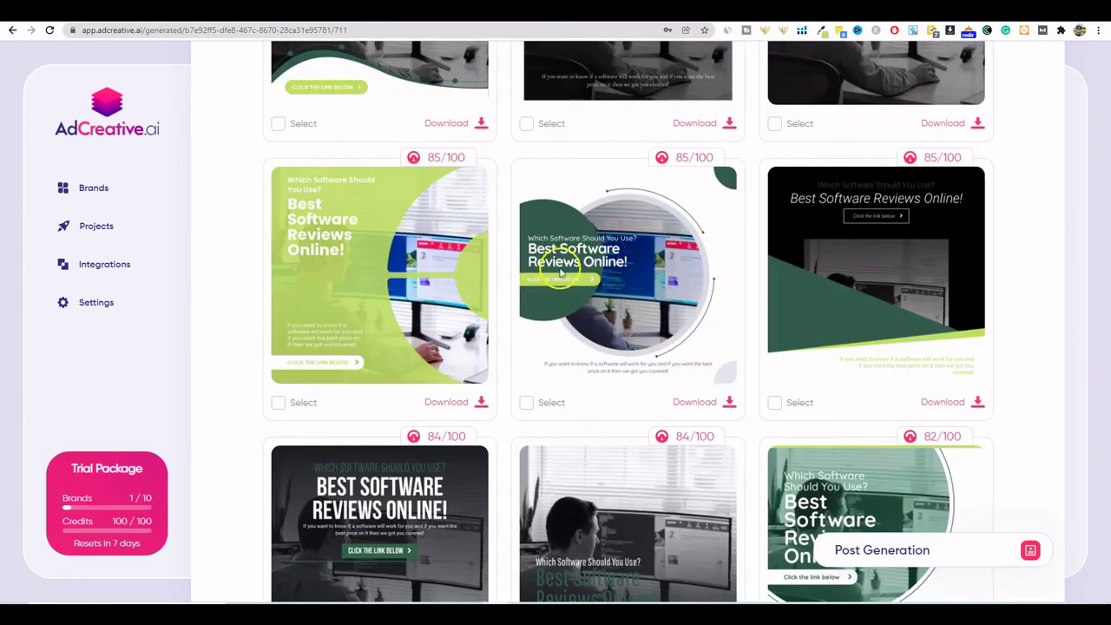
pyautogui.scroll(-8, 835, 347)
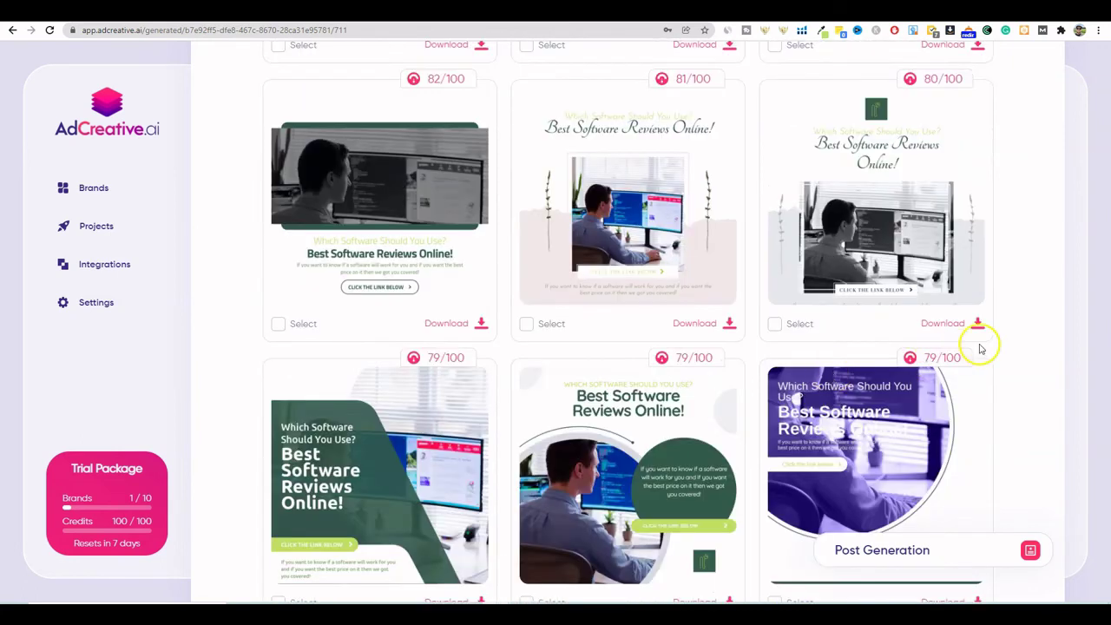
pyautogui.scroll(-4, 898, 353)
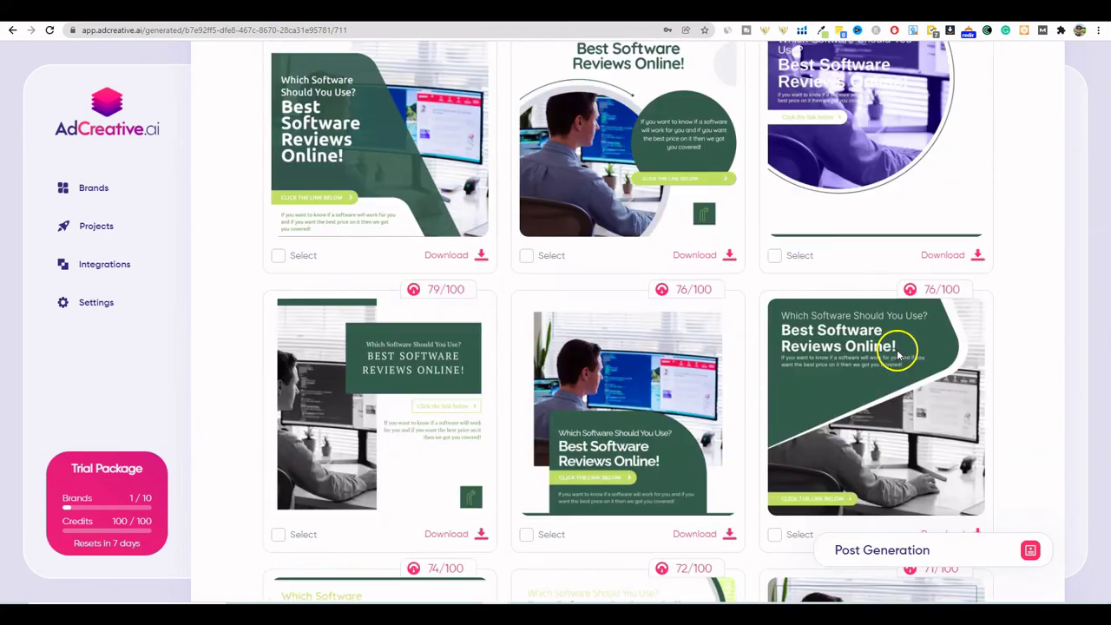
pyautogui.scroll(-2, 934, 356)
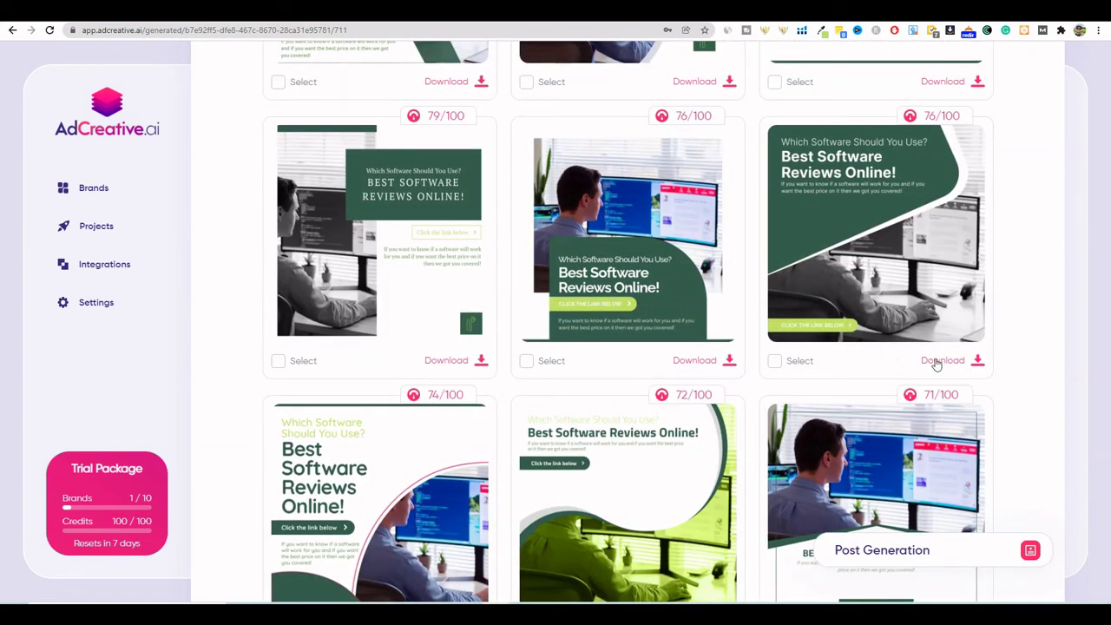
pyautogui.scroll(-2, 936, 364)
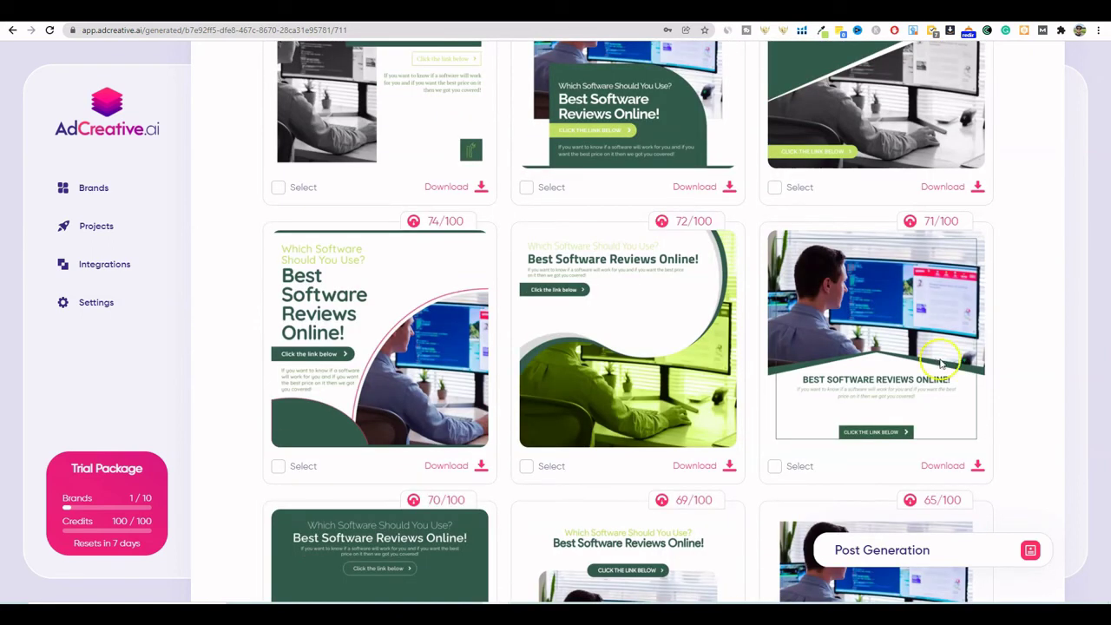
pyautogui.scroll(-2, 942, 364)
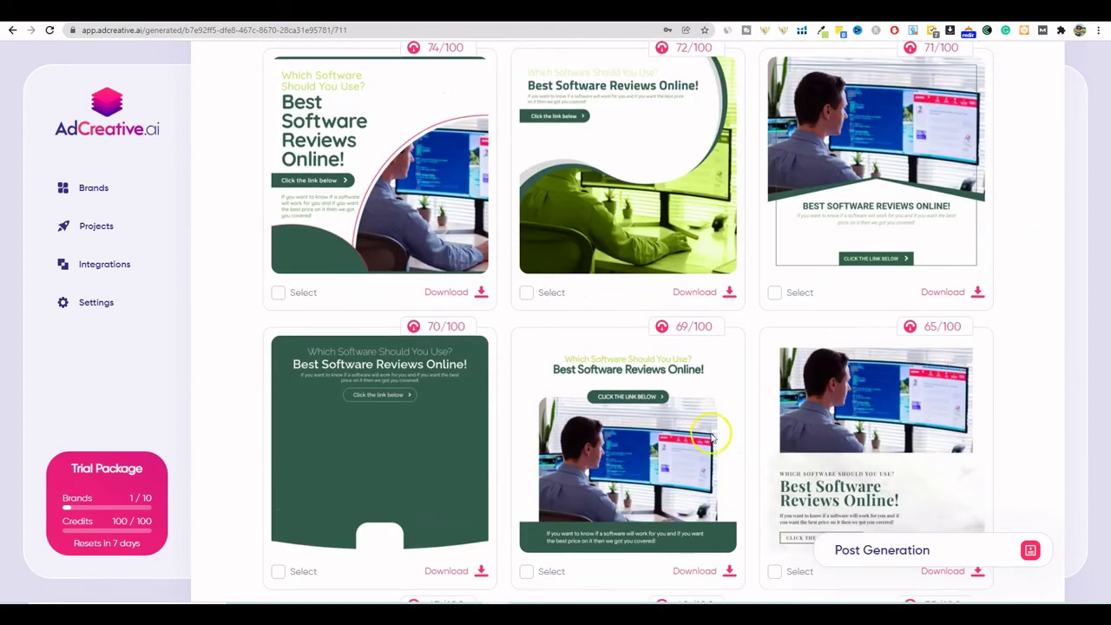
pyautogui.scroll(4, 996, 398)
pyautogui.scroll(-3, 991, 405)
pyautogui.scroll(4, 992, 405)
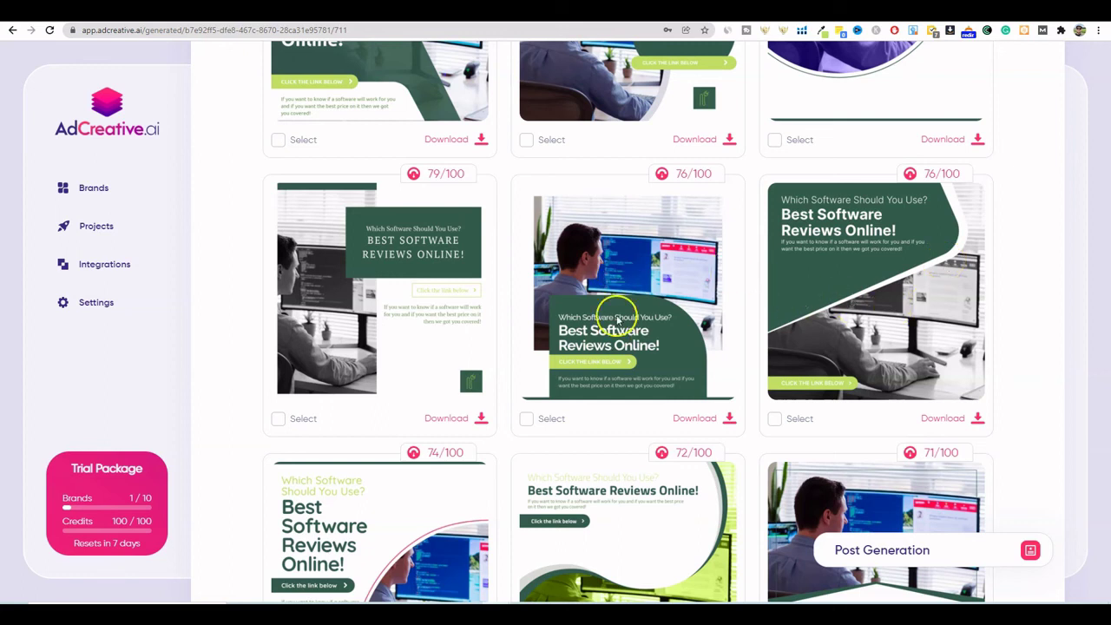
pyautogui.scroll(5, 617, 320)
pyautogui.scroll(-4, 1002, 365)
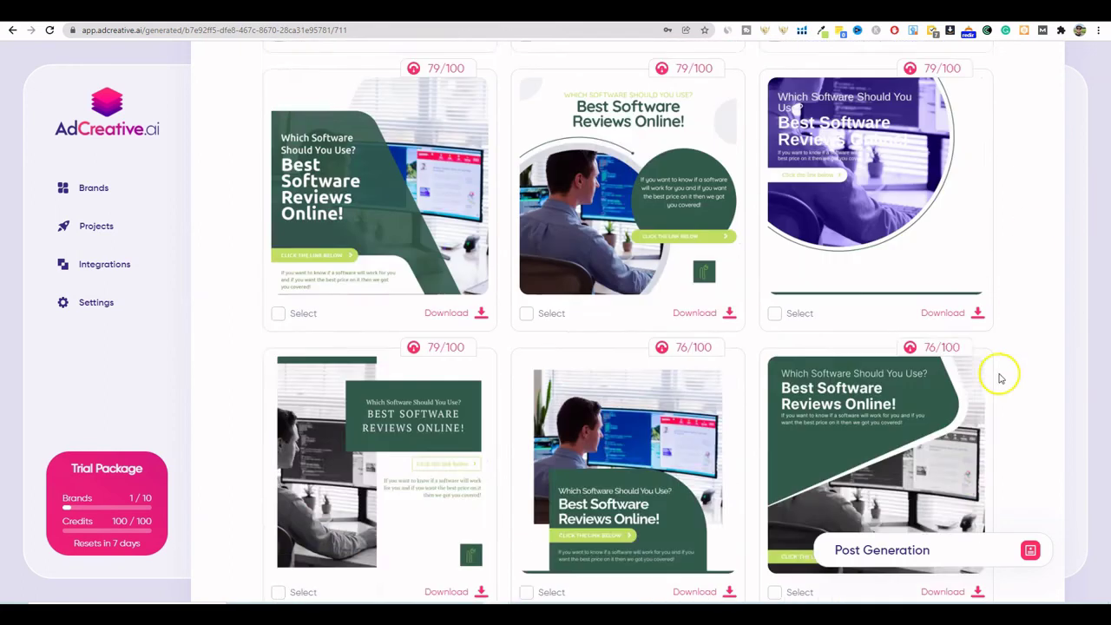
# Inspect the lowest-scored designs at the end of the generated posts for missing images and poor text contrast.
pyautogui.scroll(-10, 829, 358)
pyautogui.scroll(3, 828, 358)
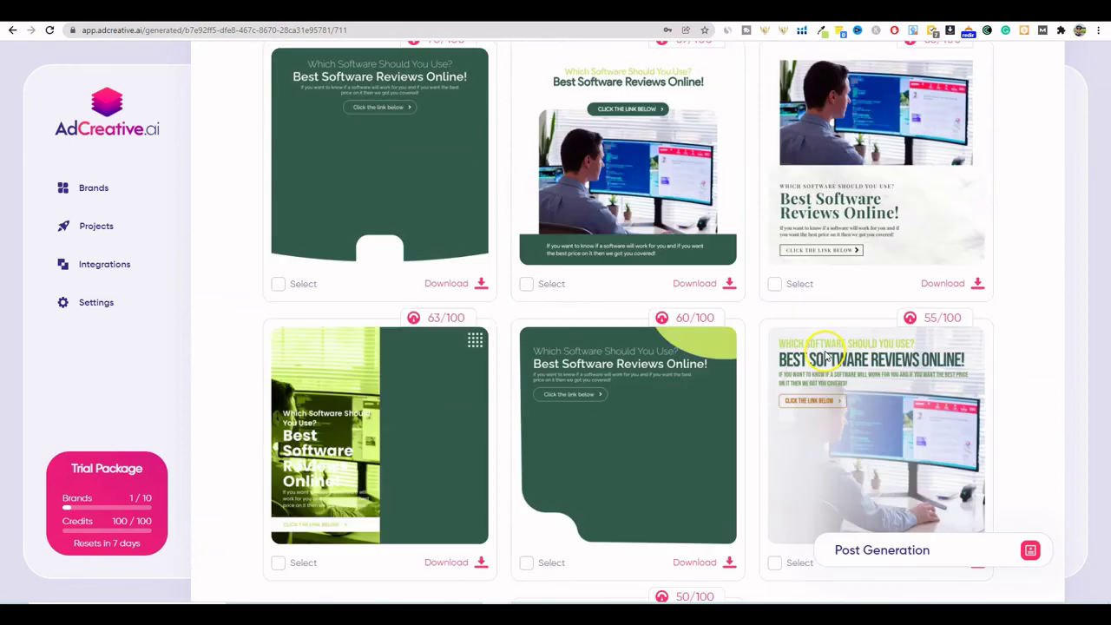
pyautogui.scroll(-1, 682, 384)
pyautogui.scroll(-3, 615, 390)
pyautogui.scroll(4, 528, 406)
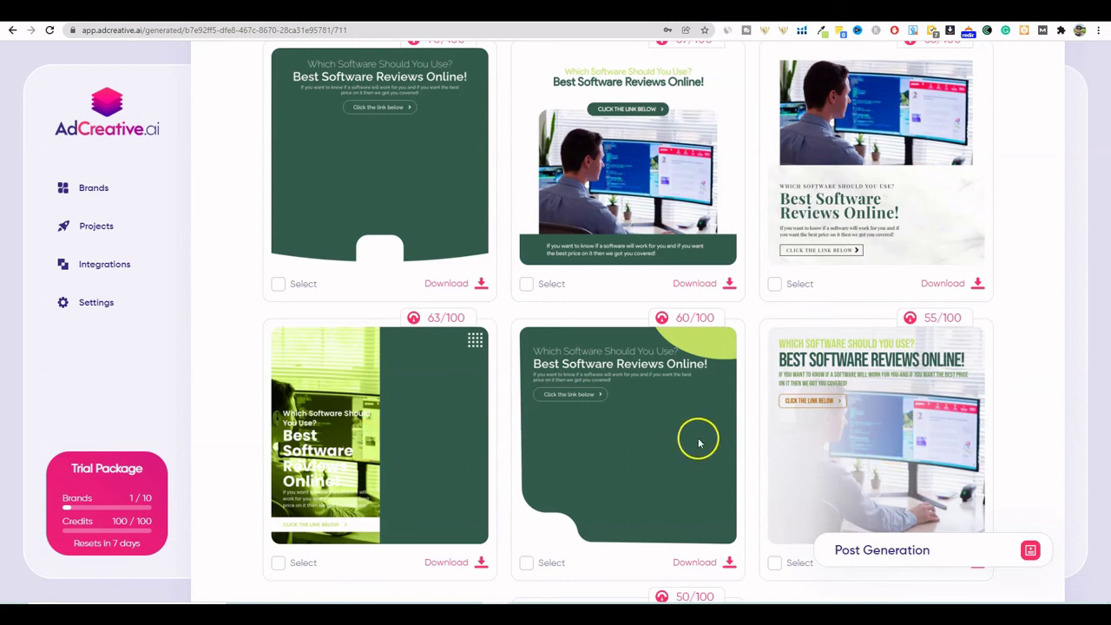
pyautogui.scroll(3, 706, 439)
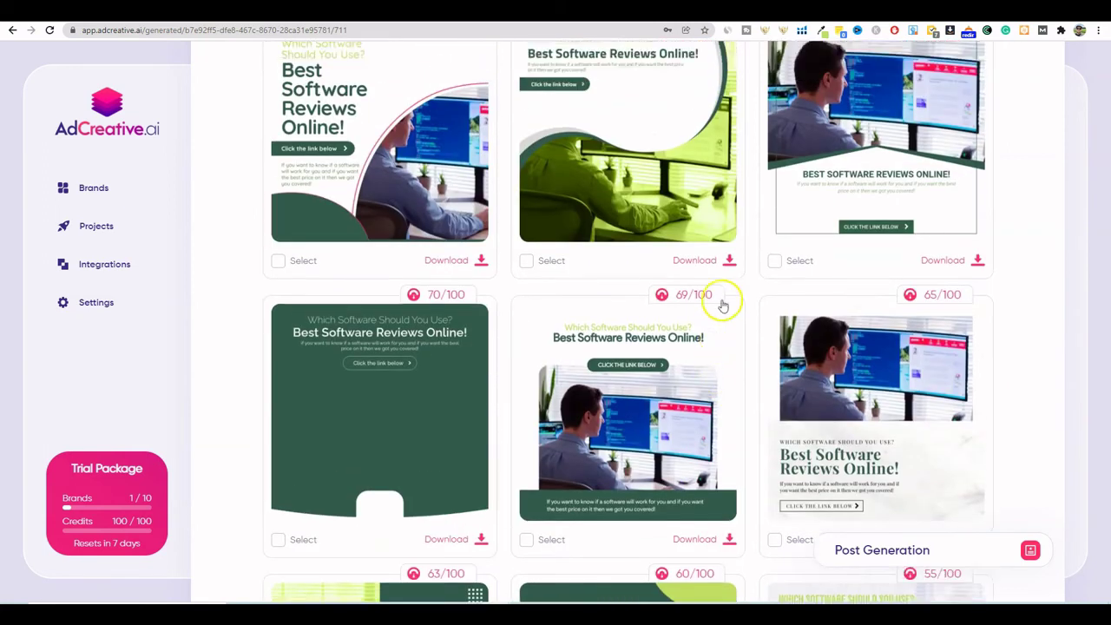
# Download the 95-scored post with the curved green edge and the 97-scored post, and view the downloaded 2.Post.png at full size.
pyautogui.scroll(8, 721, 304)
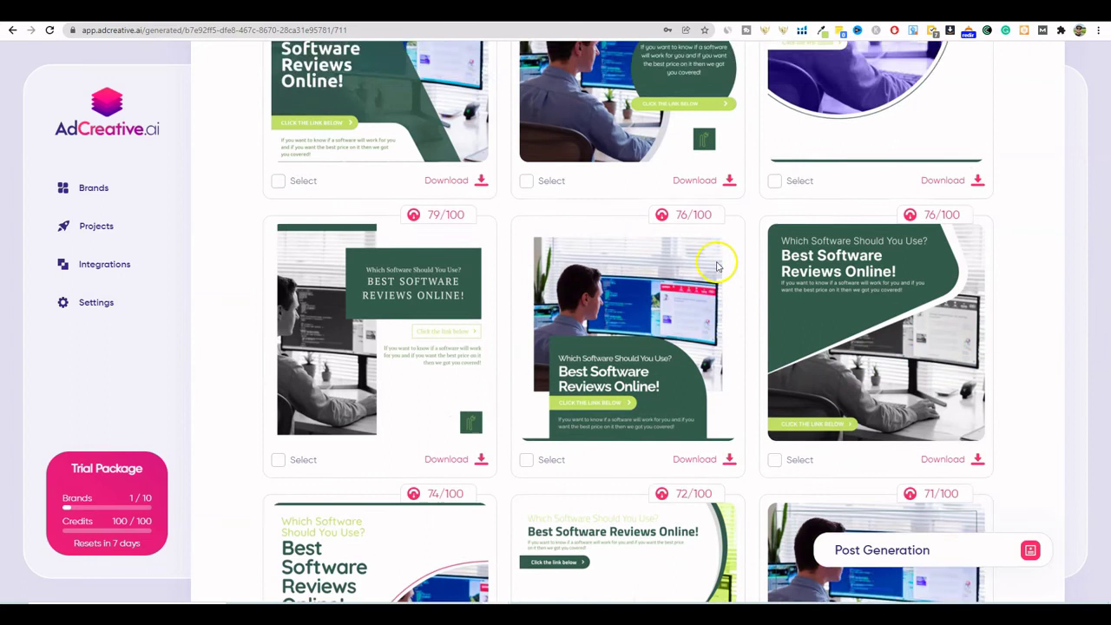
pyautogui.scroll(10, 717, 267)
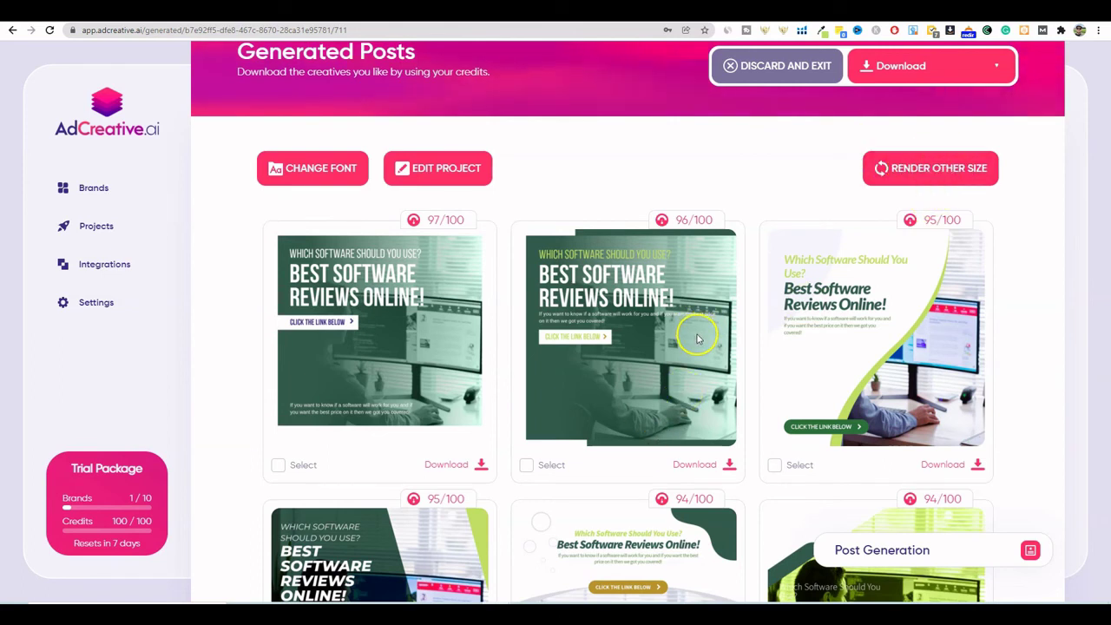
pyautogui.scroll(-2, 803, 351)
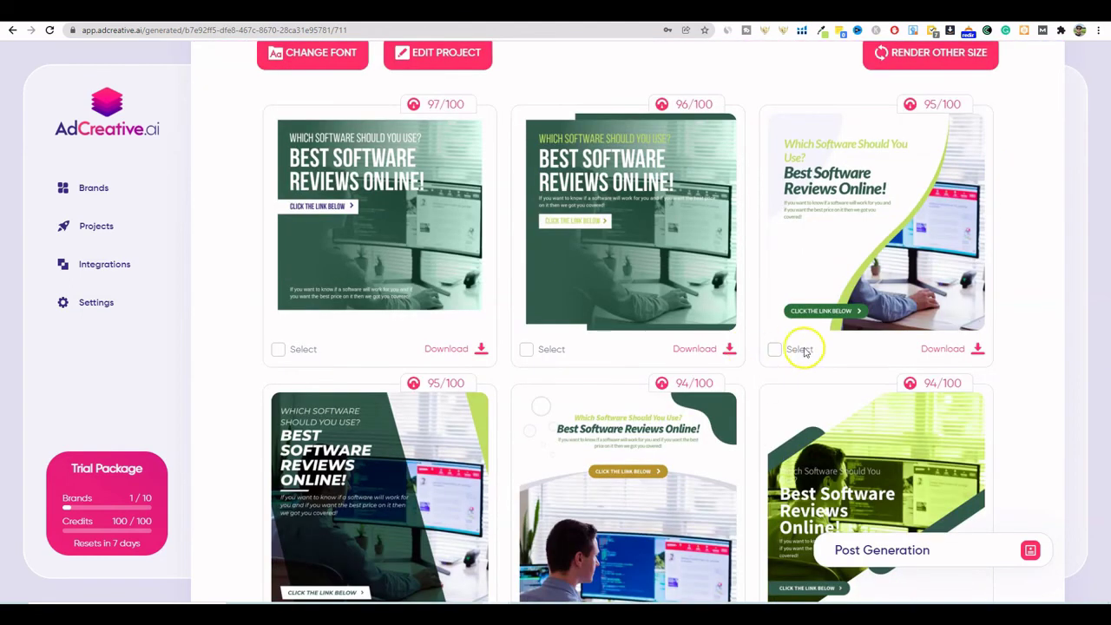
pyautogui.scroll(1, 894, 250)
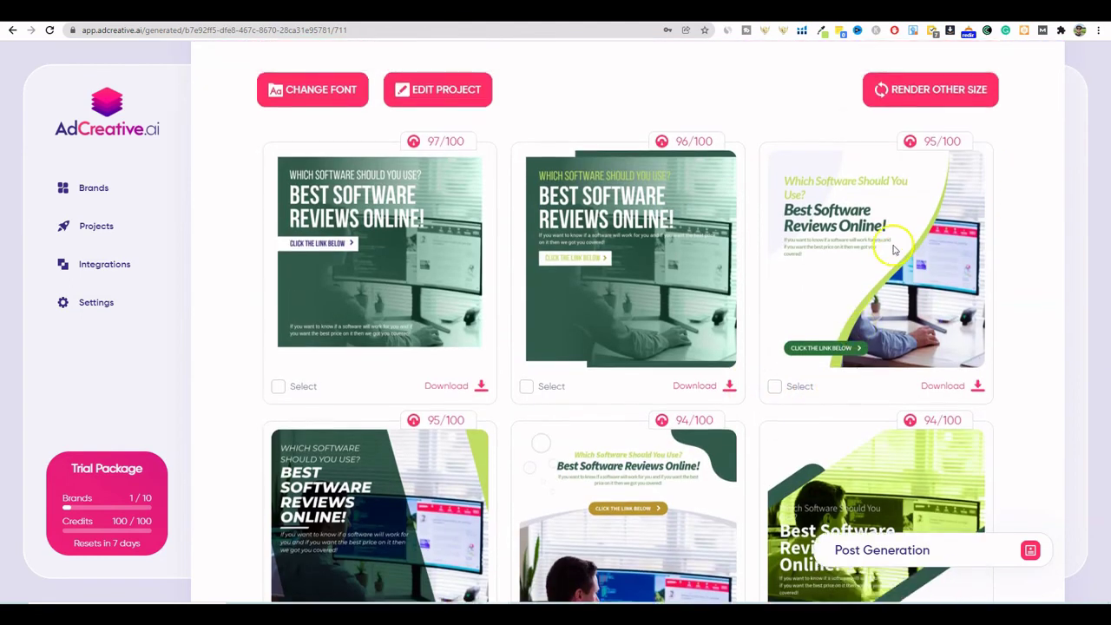
pyautogui.scroll(2, 894, 250)
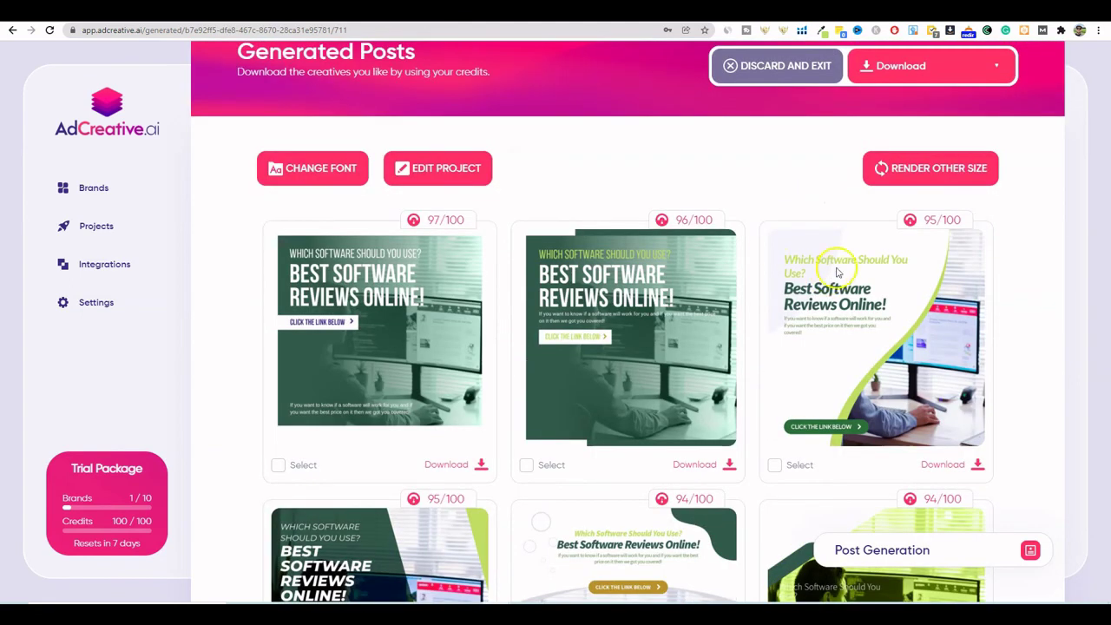
pyautogui.click(977, 467)
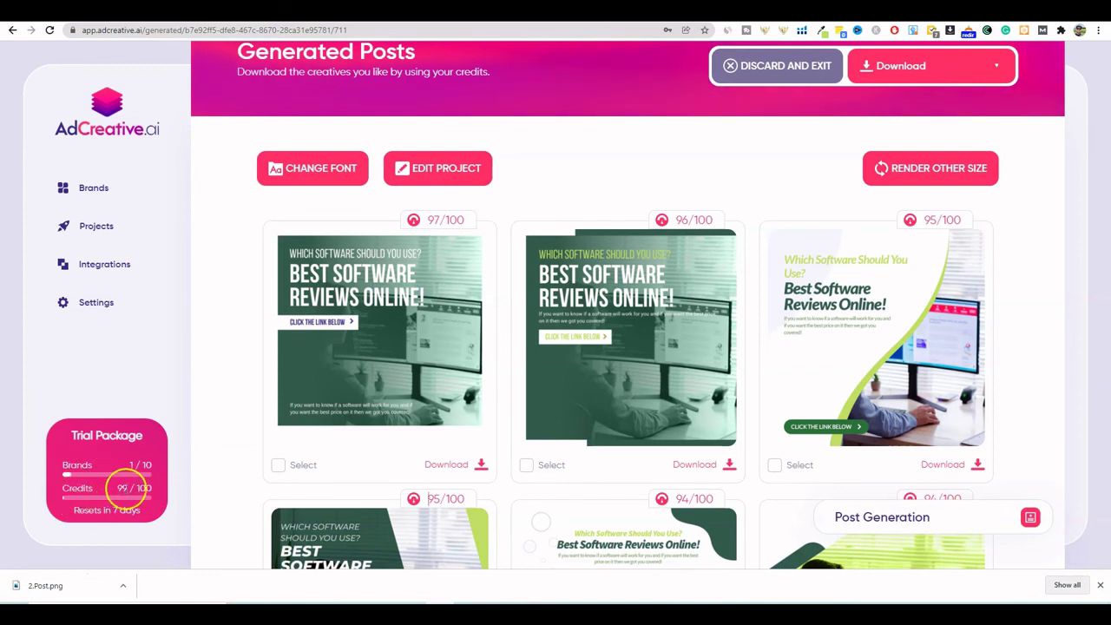
pyautogui.click(481, 464)
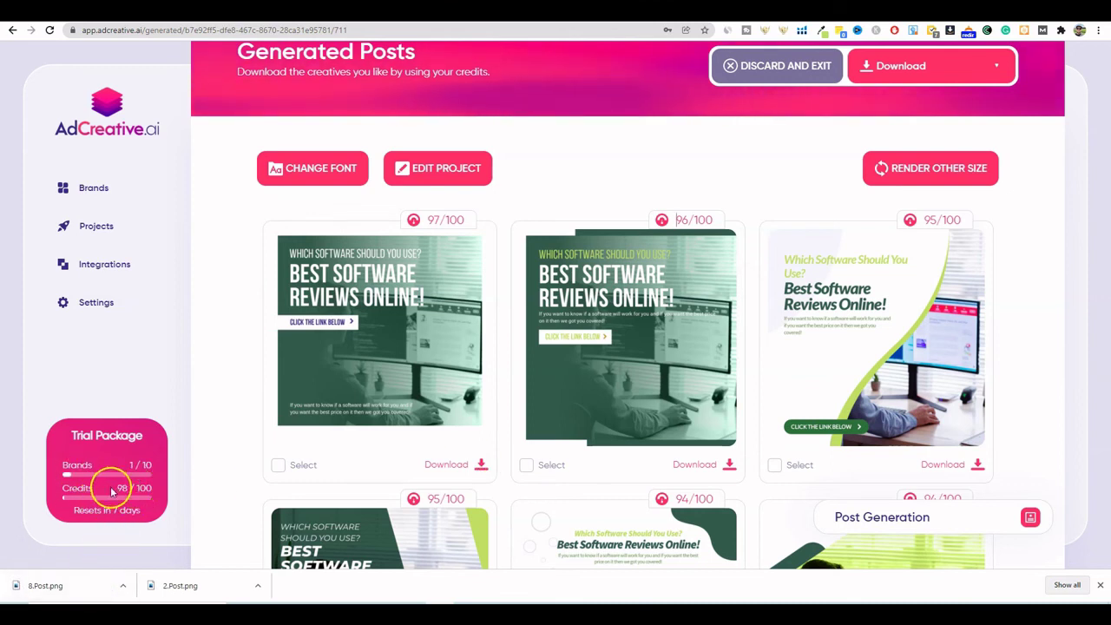
pyautogui.click(180, 586)
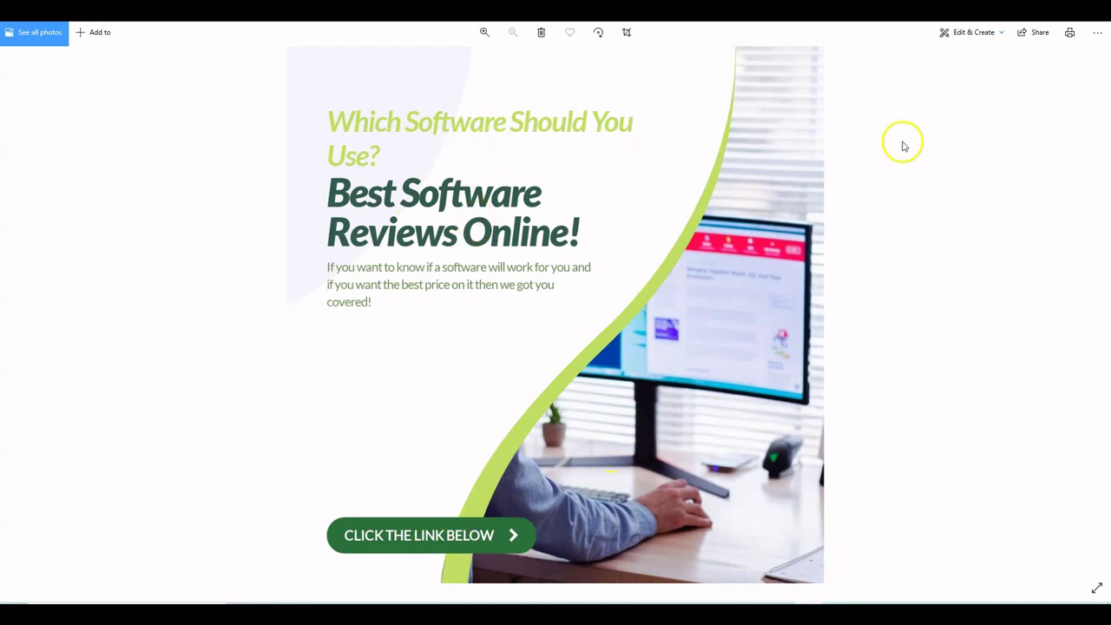
pyautogui.click(1095, 8)
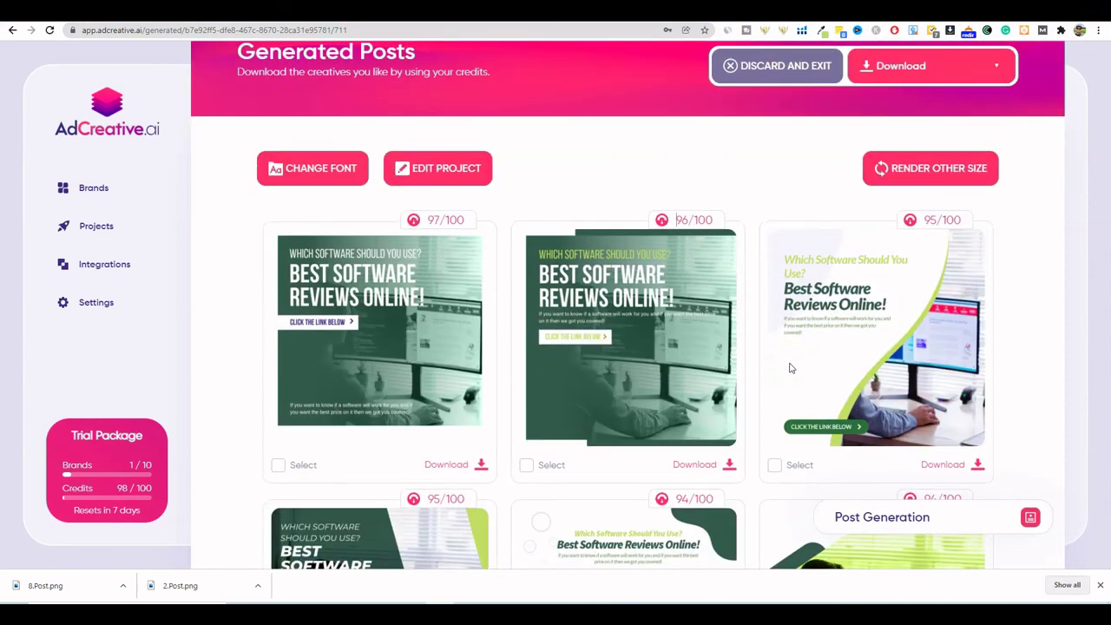
# Check the bulk download options and the options for pushing the creatives to Facebook and Google, and dismiss the browser's downloads bar.
pyautogui.click(996, 66)
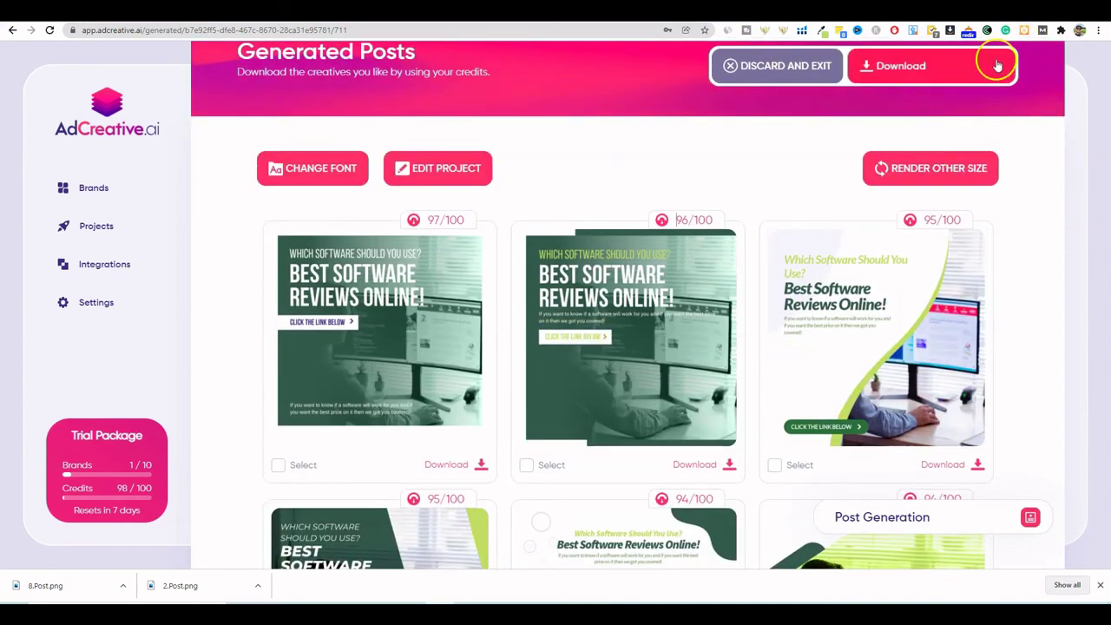
pyautogui.click(943, 110)
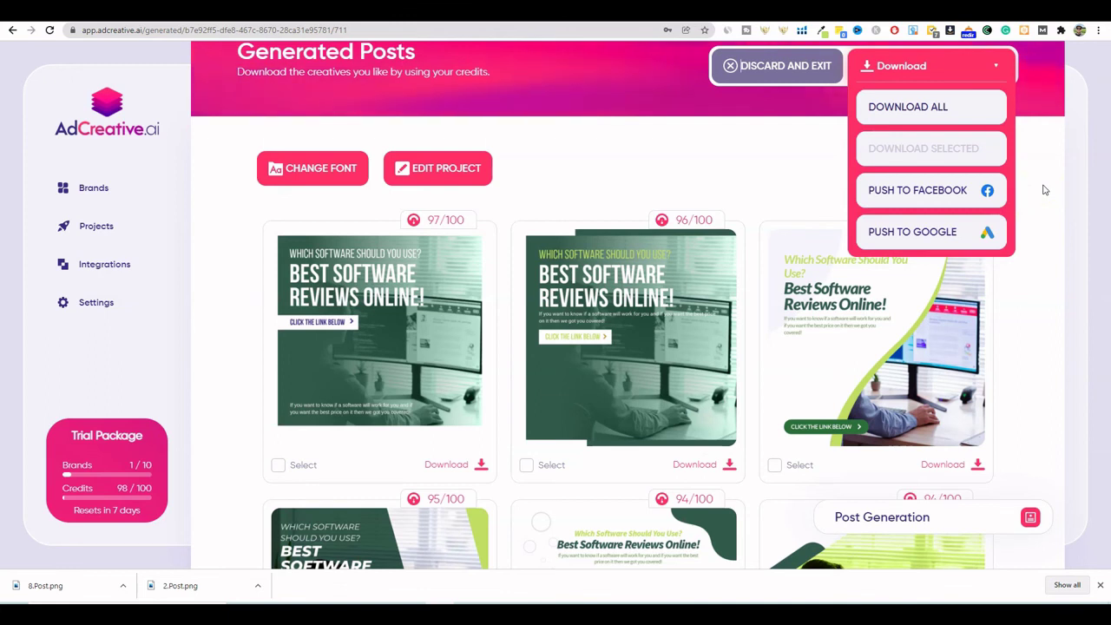
pyautogui.click(959, 192)
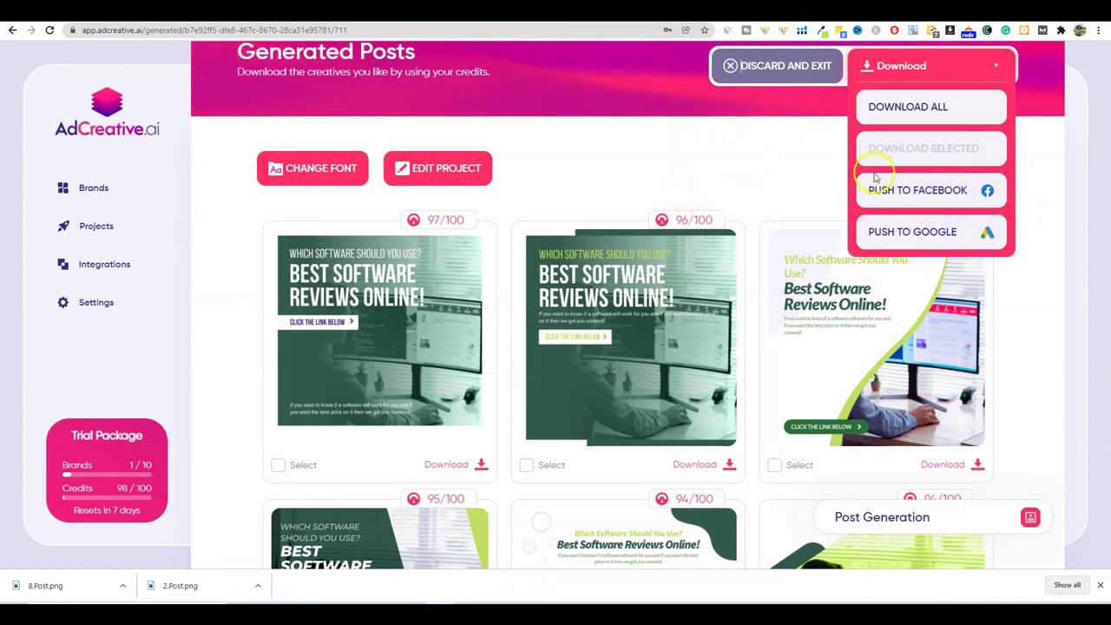
pyautogui.click(686, 169)
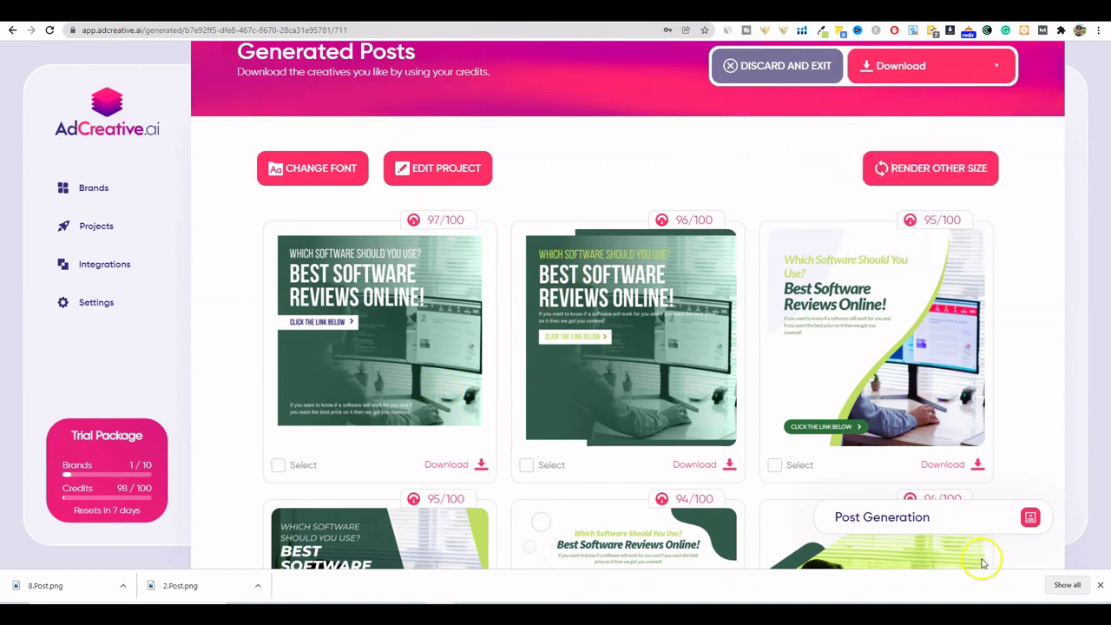
pyautogui.click(1100, 586)
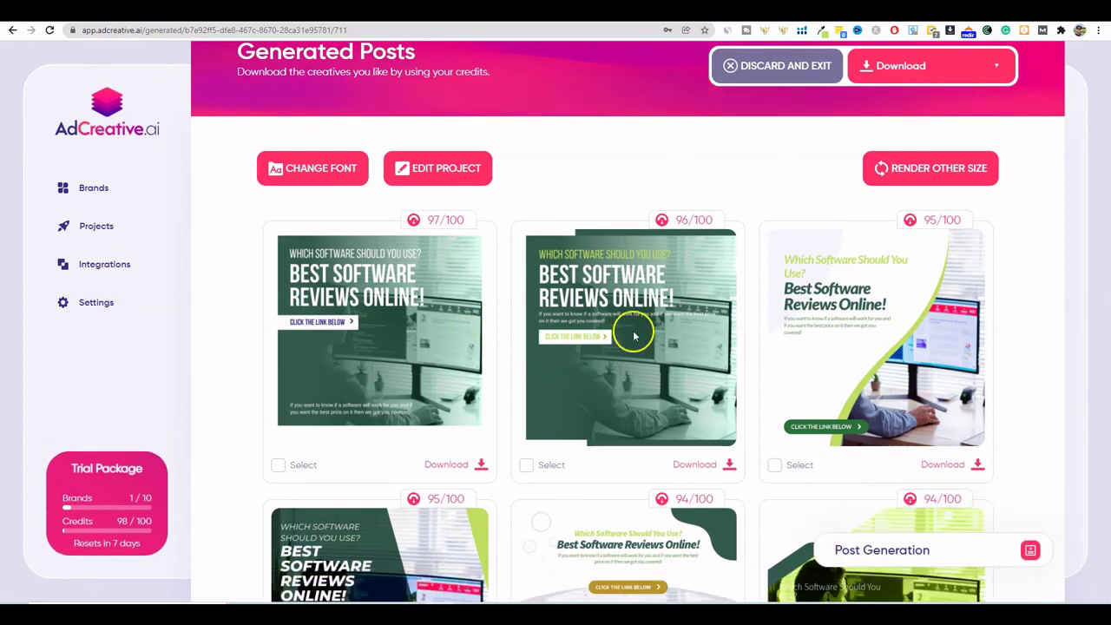
# Re-examine the generated posts from the top-scored designs down to the high 80s, comparing layouts, images and logo placement.
pyautogui.scroll(2, 638, 330)
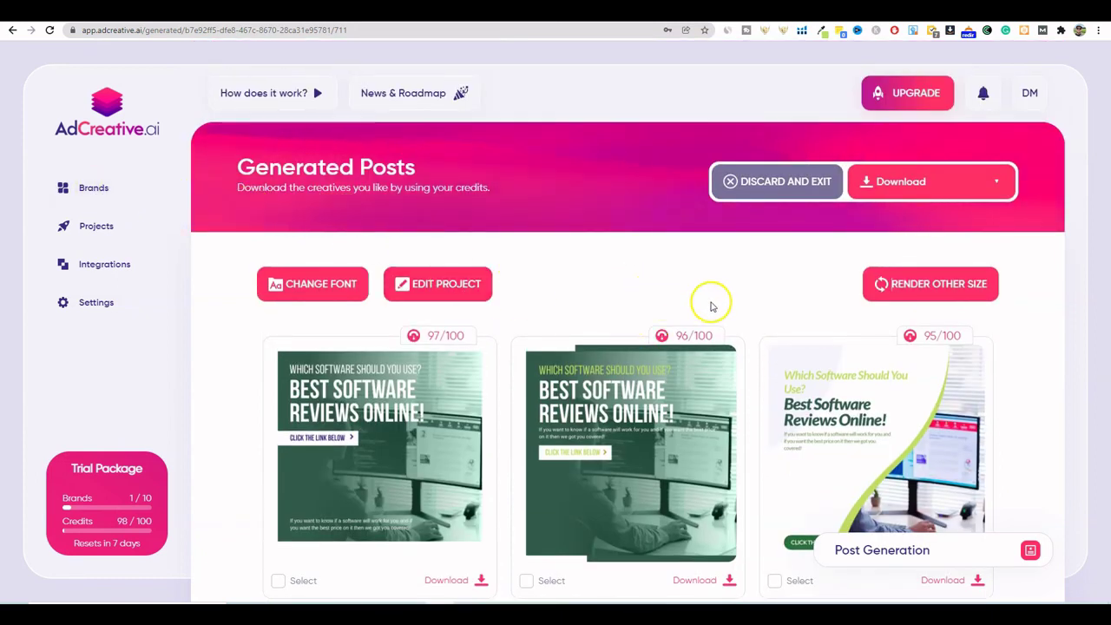
pyautogui.scroll(-1, 756, 282)
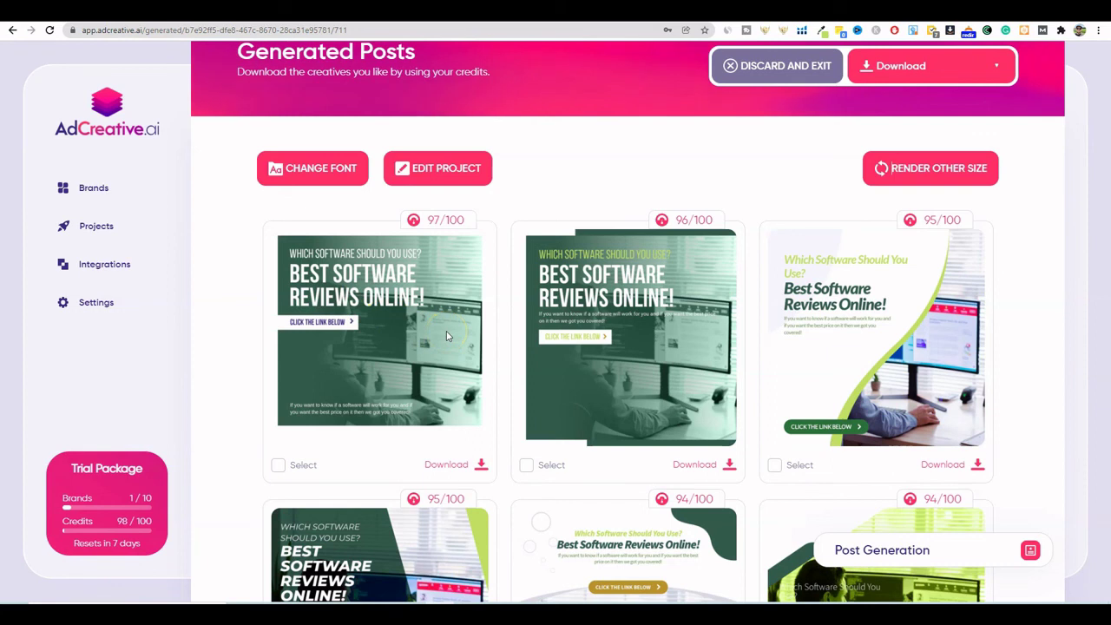
pyautogui.scroll(1, 447, 332)
pyautogui.scroll(-2, 447, 332)
pyautogui.scroll(1, 447, 332)
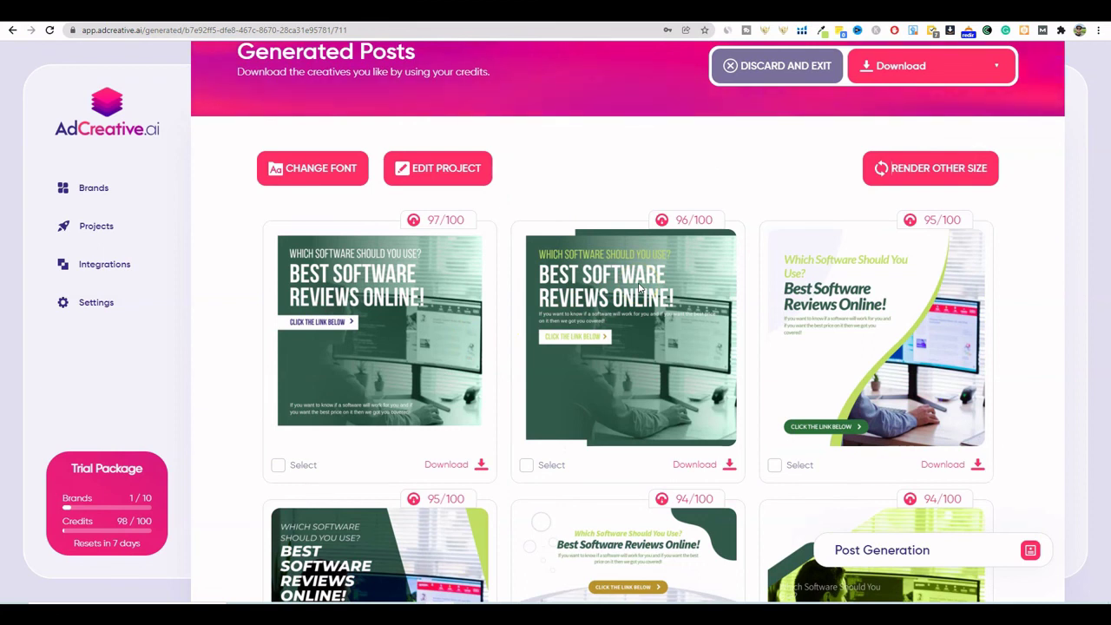
pyautogui.scroll(-2, 699, 358)
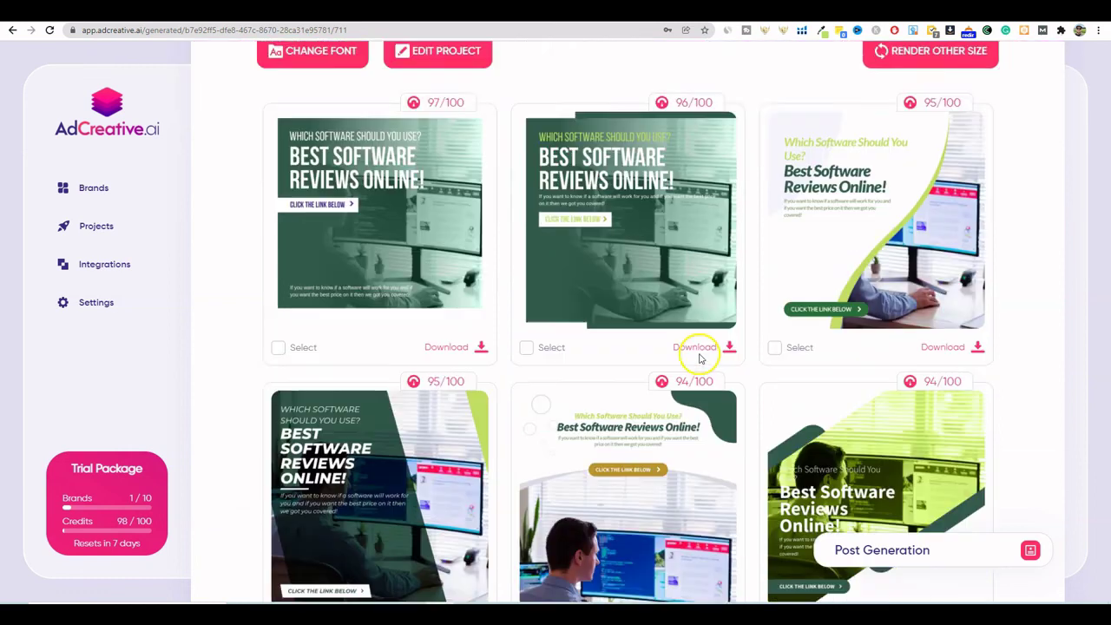
pyautogui.scroll(-2, 699, 357)
pyautogui.scroll(-1, 593, 402)
pyautogui.scroll(1, 592, 402)
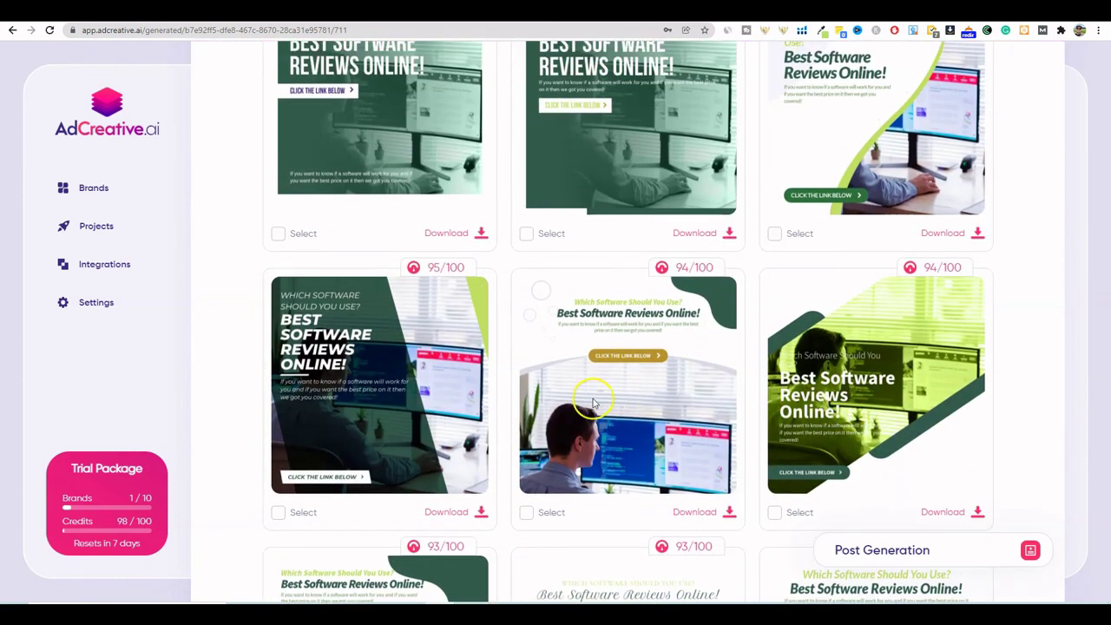
pyautogui.scroll(-4, 593, 401)
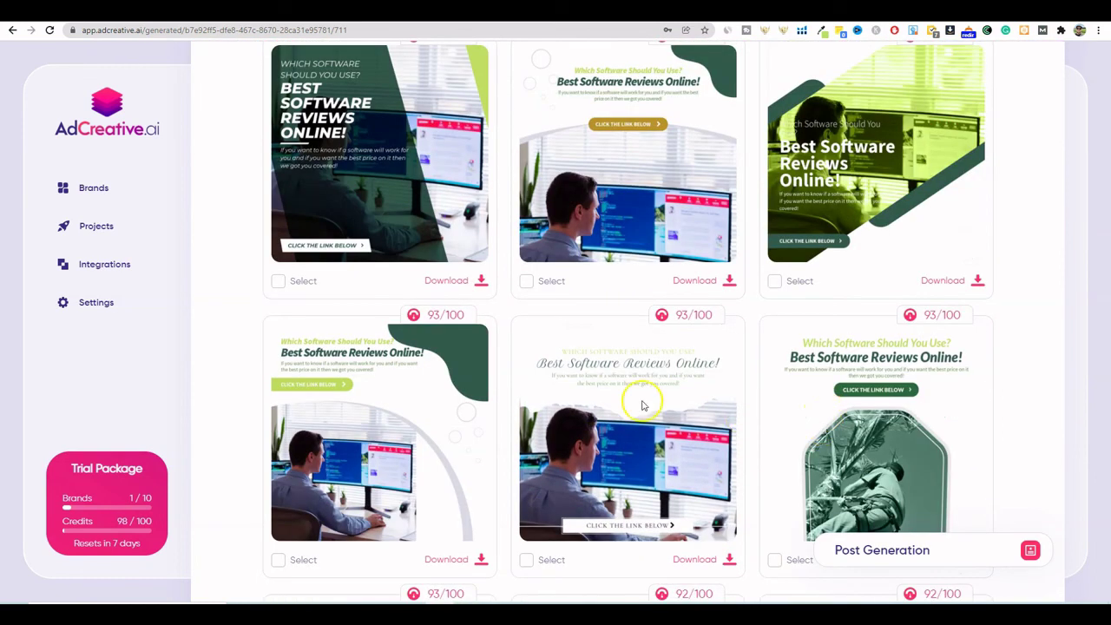
pyautogui.scroll(-6, 639, 415)
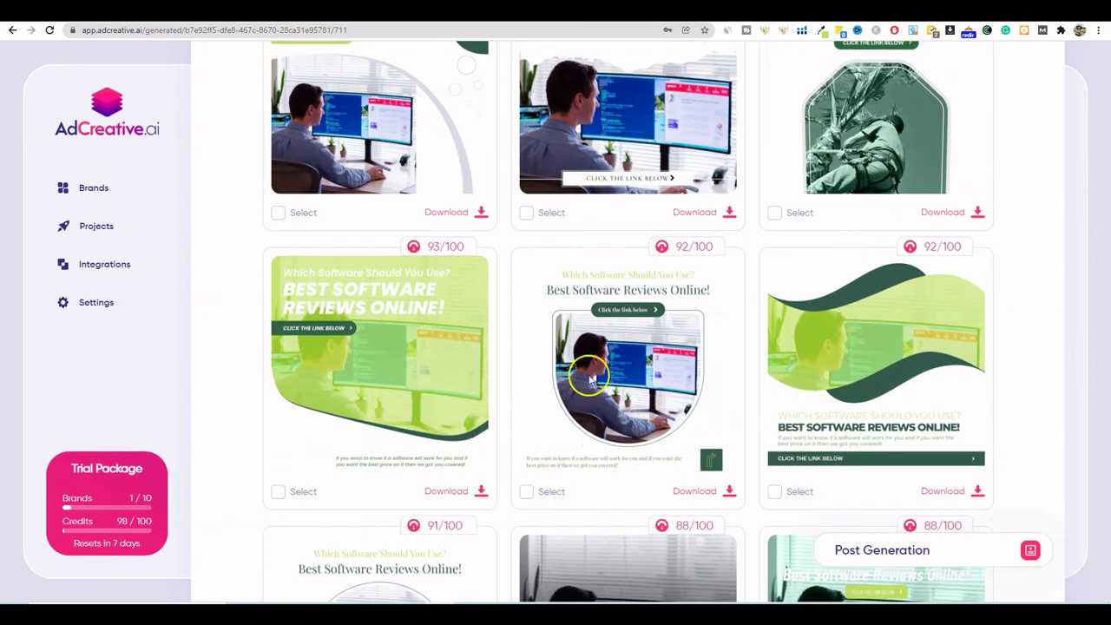
pyautogui.scroll(1, 685, 415)
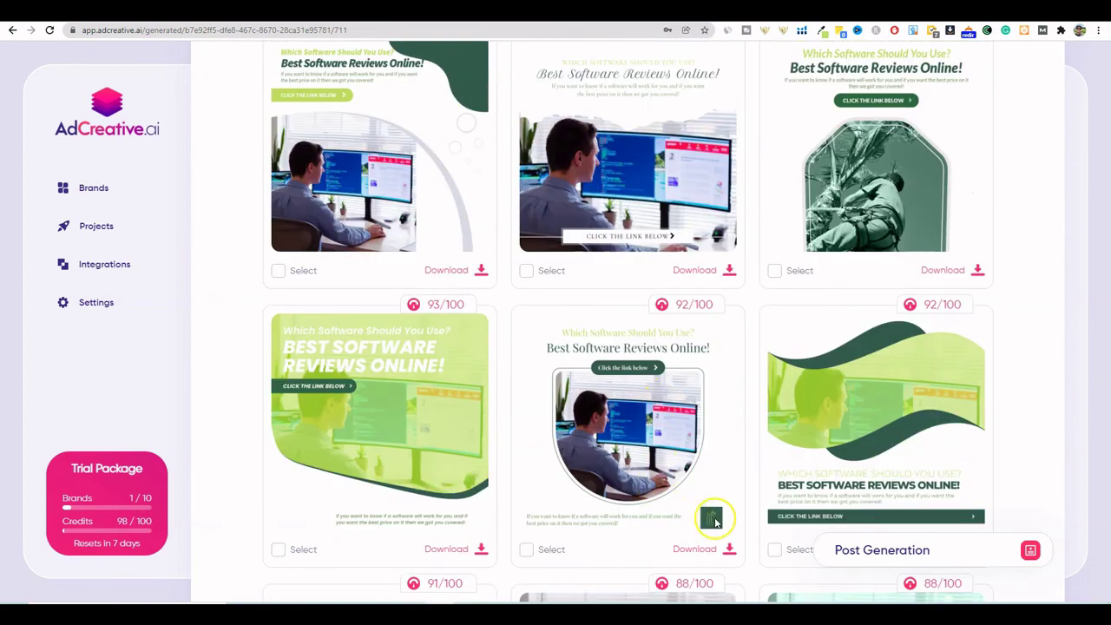
pyautogui.scroll(-6, 716, 520)
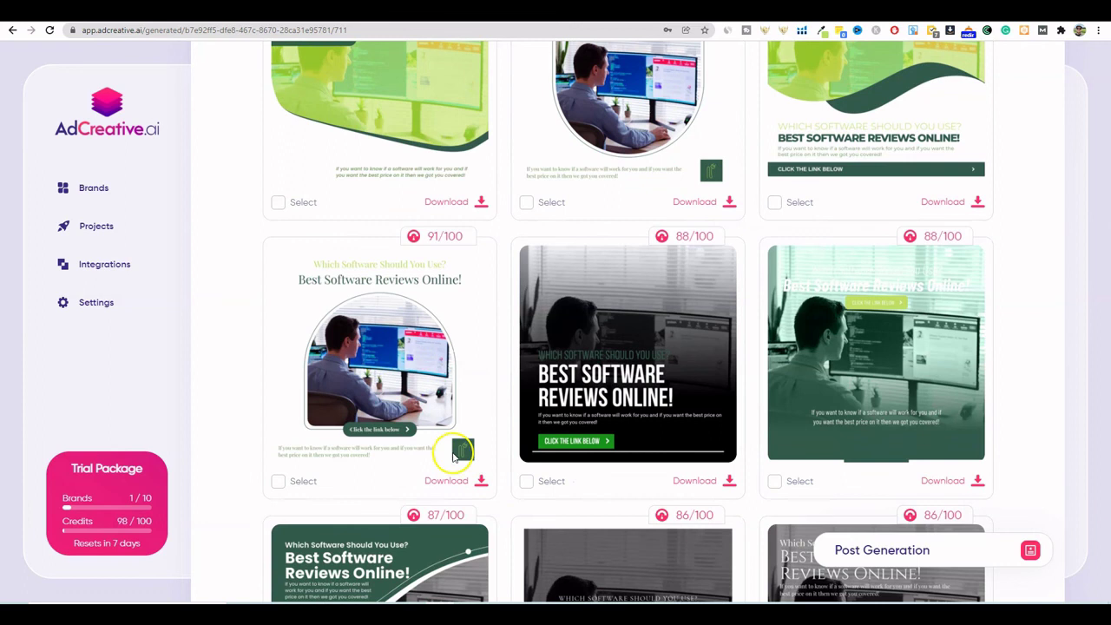
pyautogui.scroll(10, 455, 455)
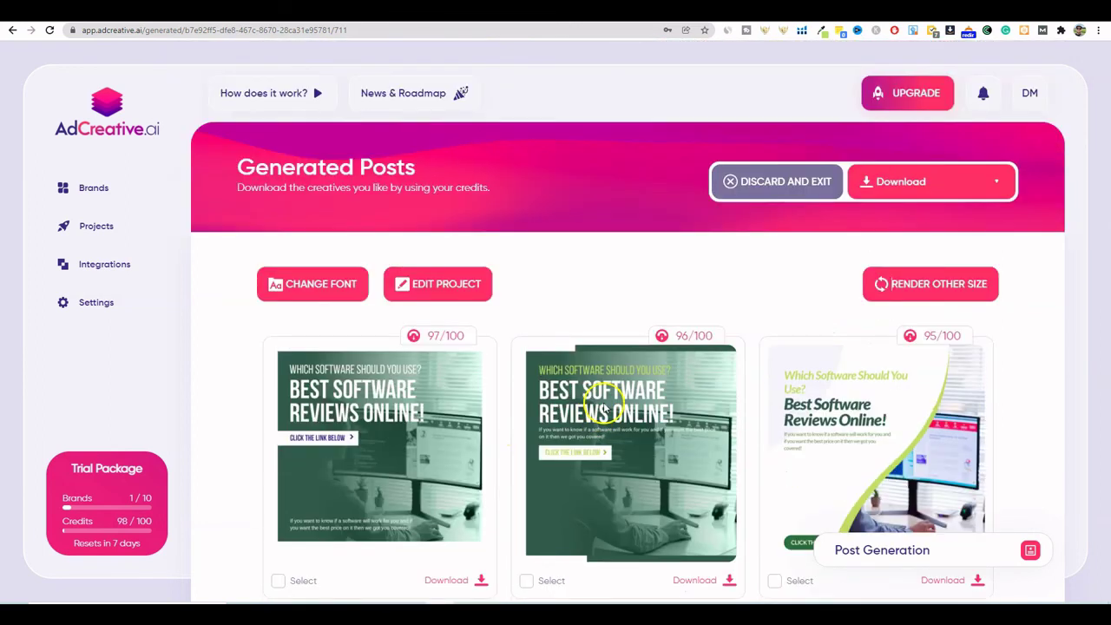
# Review the project's editable texts, button icon choices, colors and logo preview, and leave the project editor without saving.
pyautogui.click(456, 285)
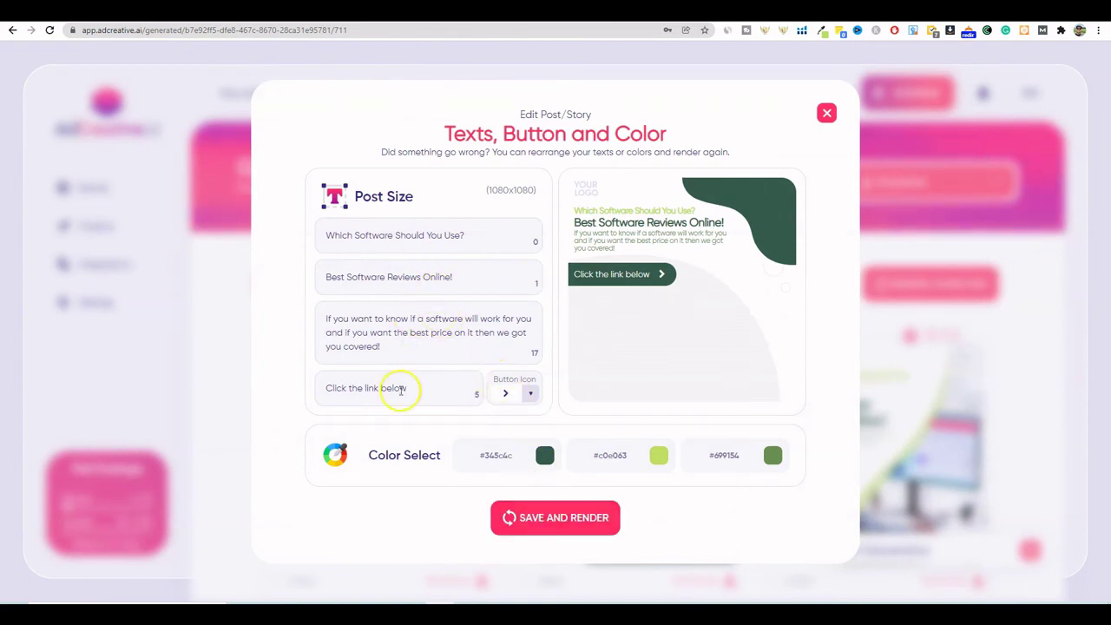
pyautogui.click(530, 393)
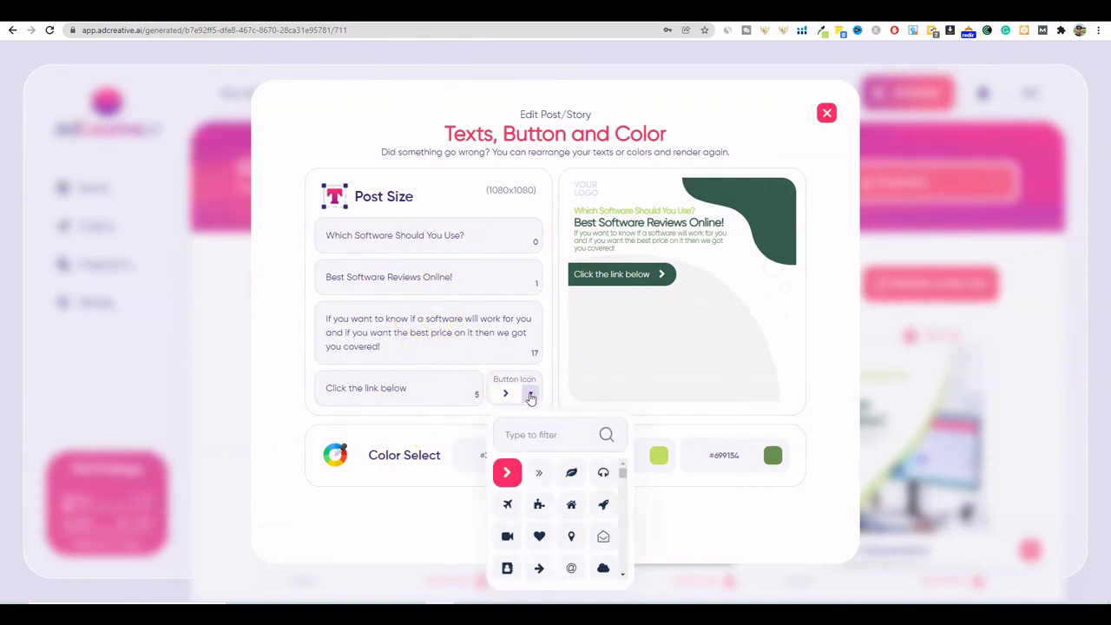
pyautogui.click(530, 395)
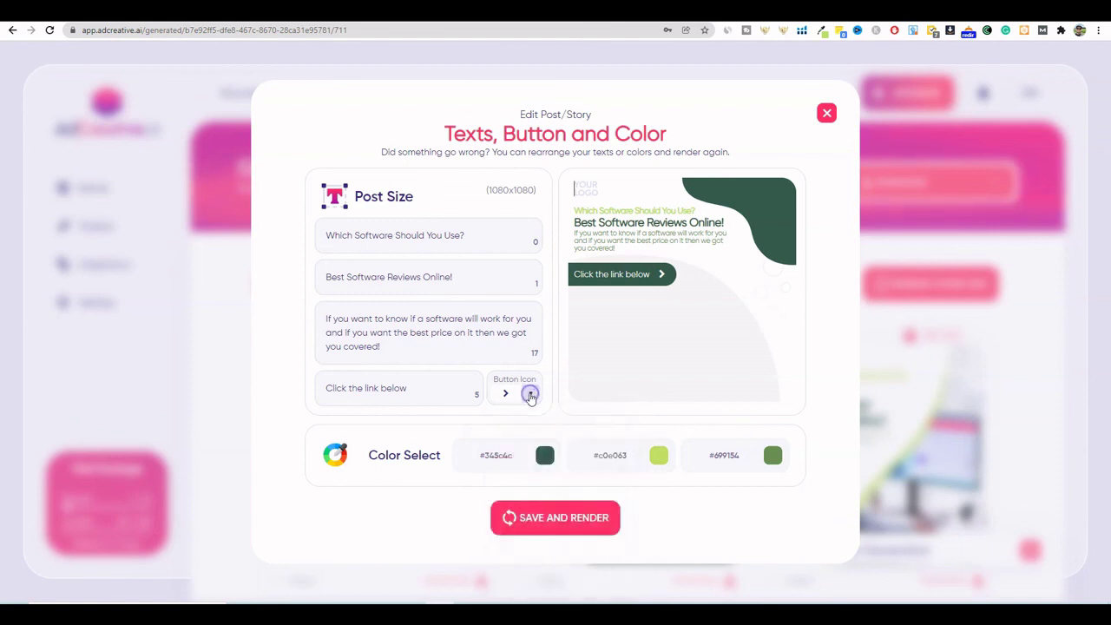
pyautogui.doubleClick(592, 187)
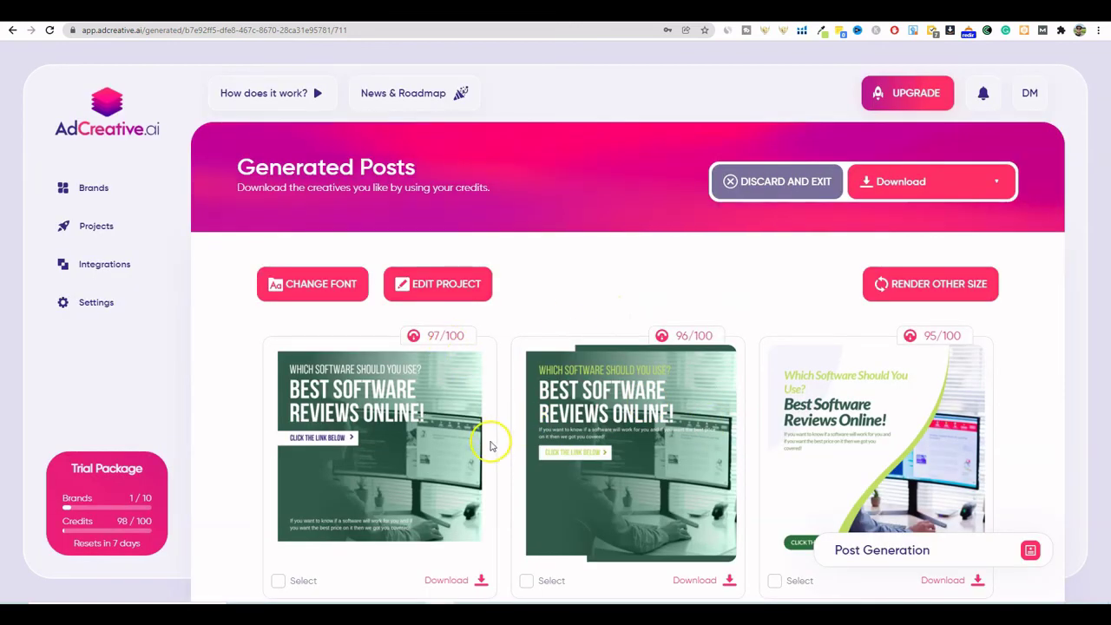
# Check the download options for a selection of the first three generated posts, and clear the selection.
pyautogui.scroll(-2, 489, 445)
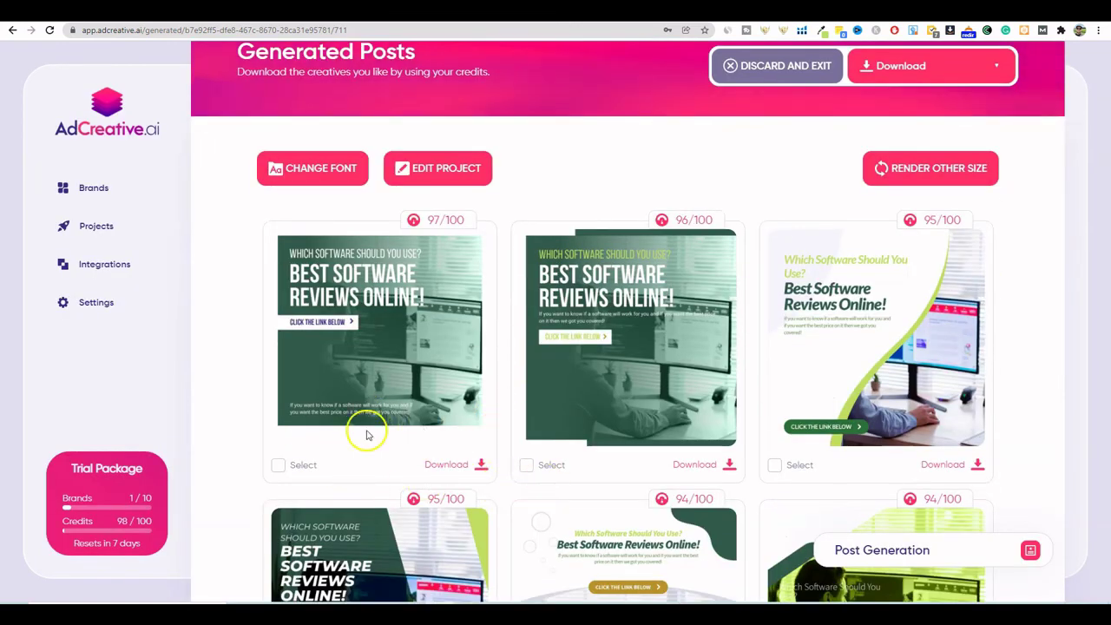
pyautogui.click(277, 465)
pyautogui.click(525, 465)
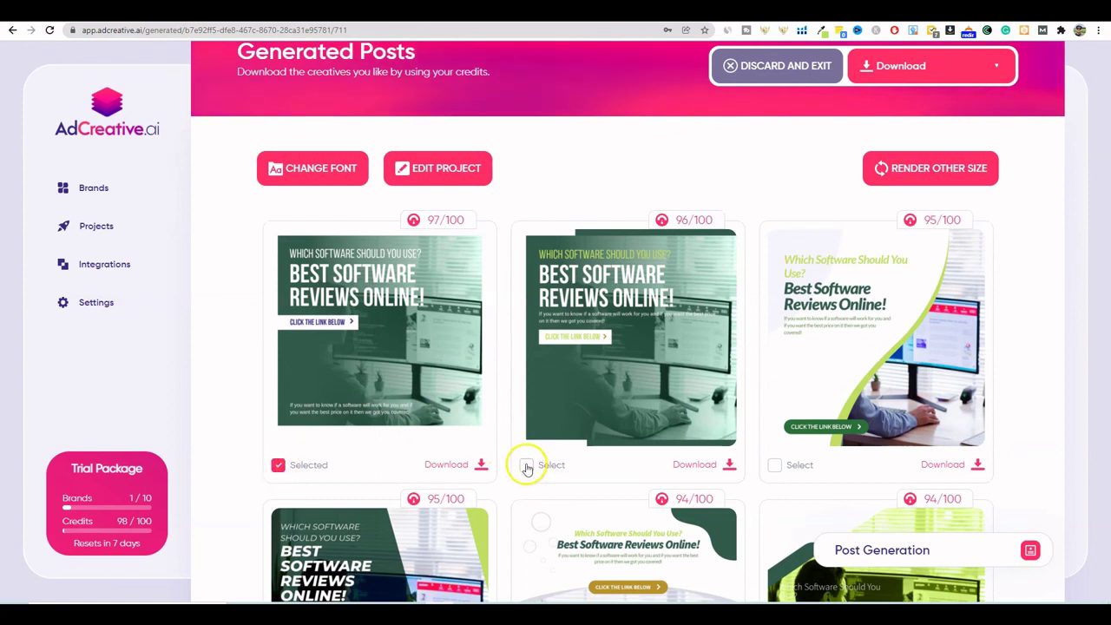
pyautogui.click(774, 465)
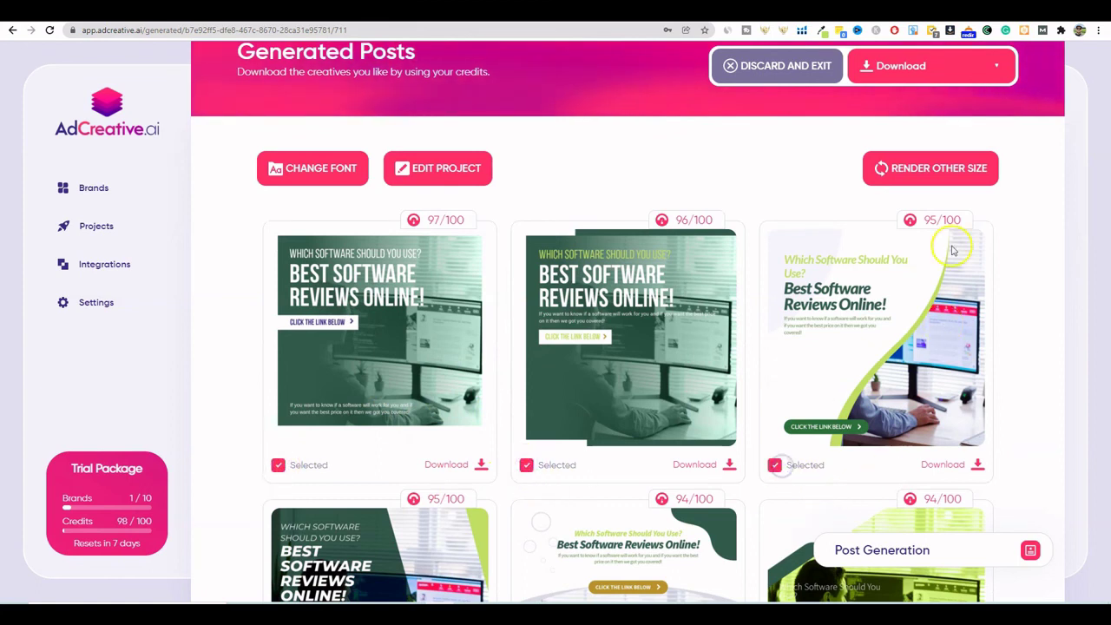
pyautogui.click(996, 67)
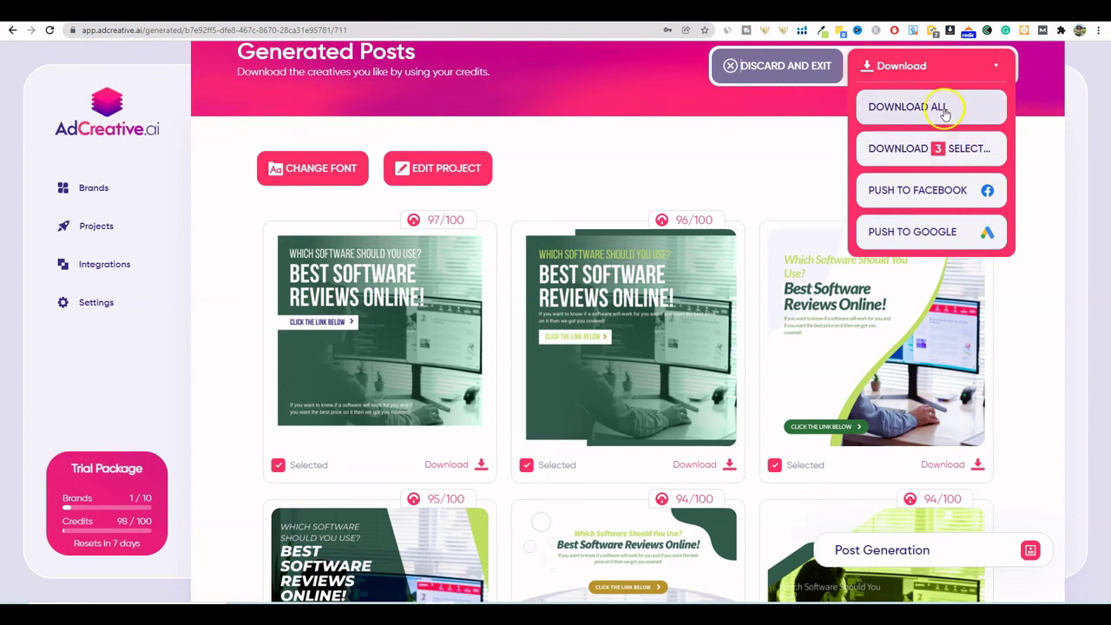
pyautogui.click(1032, 184)
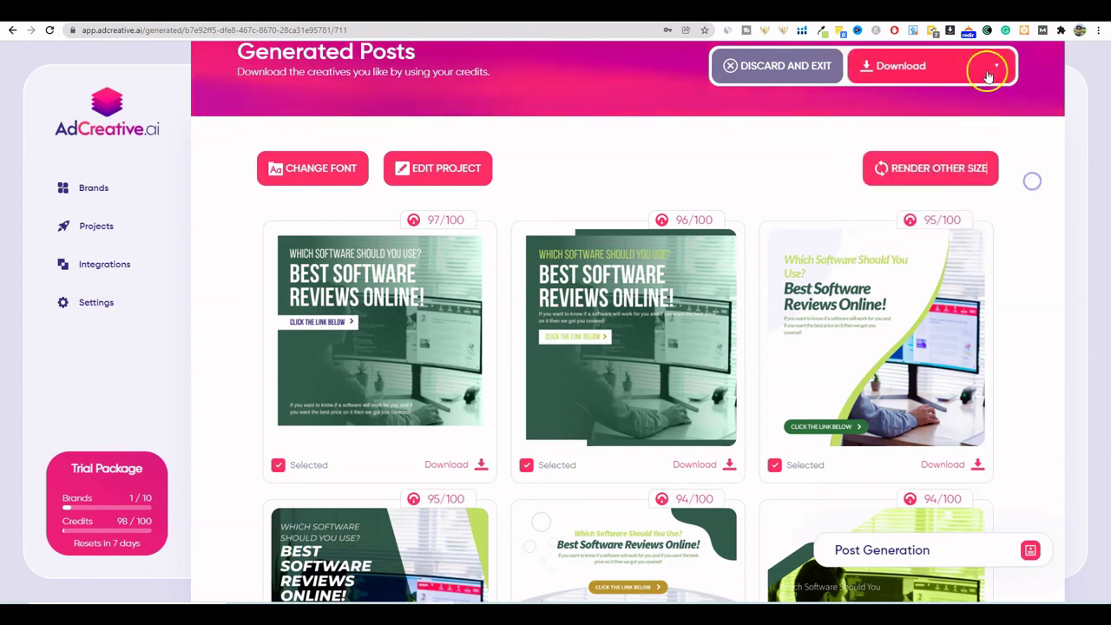
pyautogui.click(774, 464)
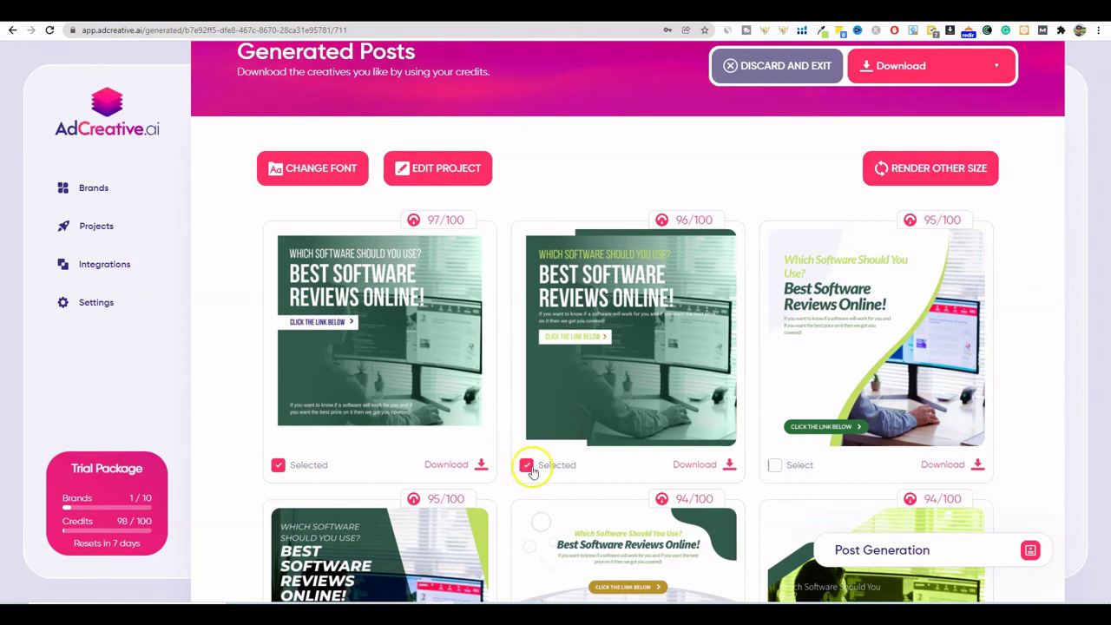
pyautogui.click(278, 466)
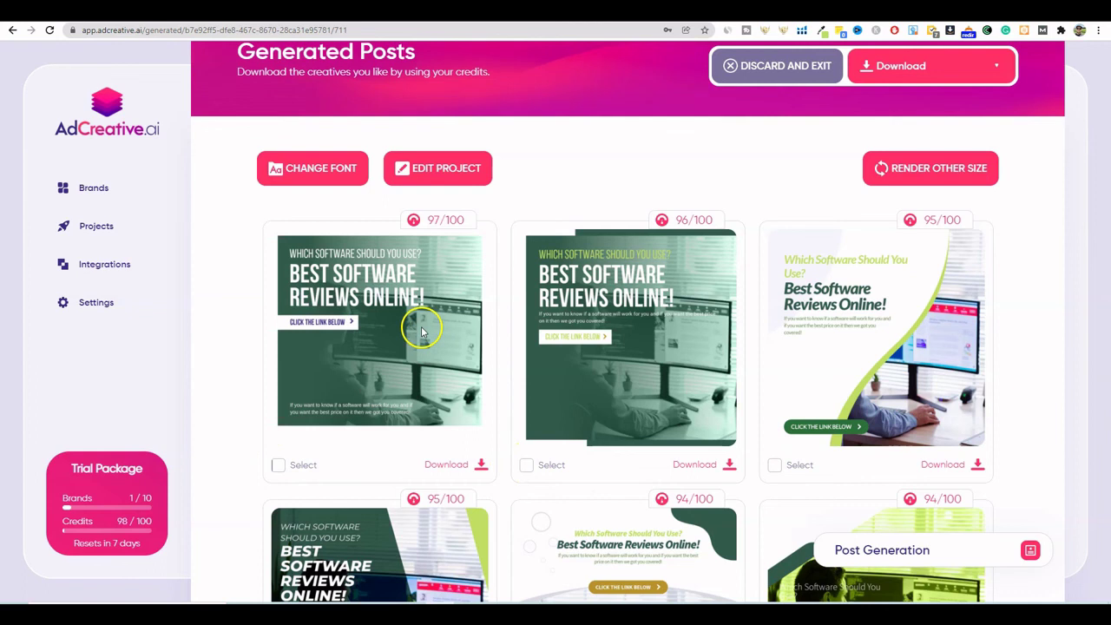
pyautogui.scroll(-1, 419, 330)
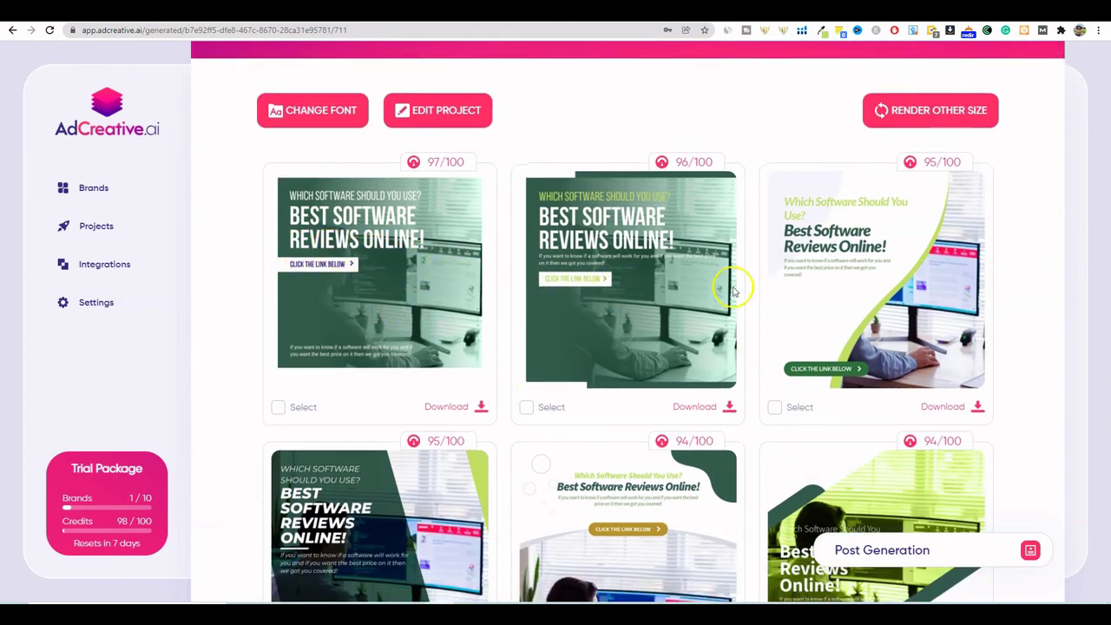
pyautogui.scroll(-7, 826, 411)
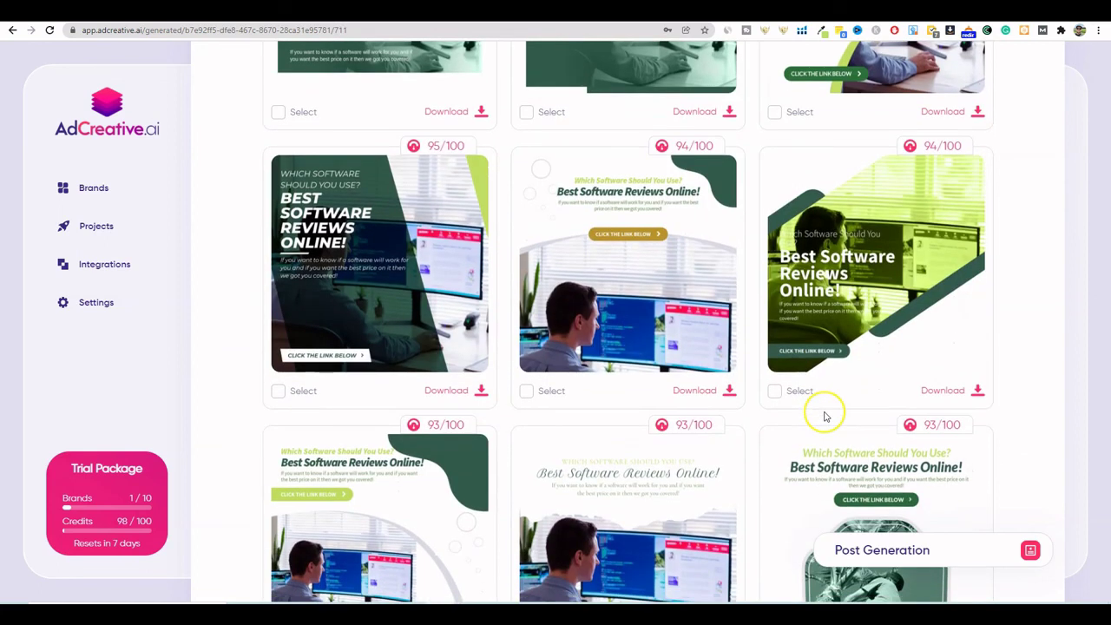
pyautogui.scroll(10, 824, 411)
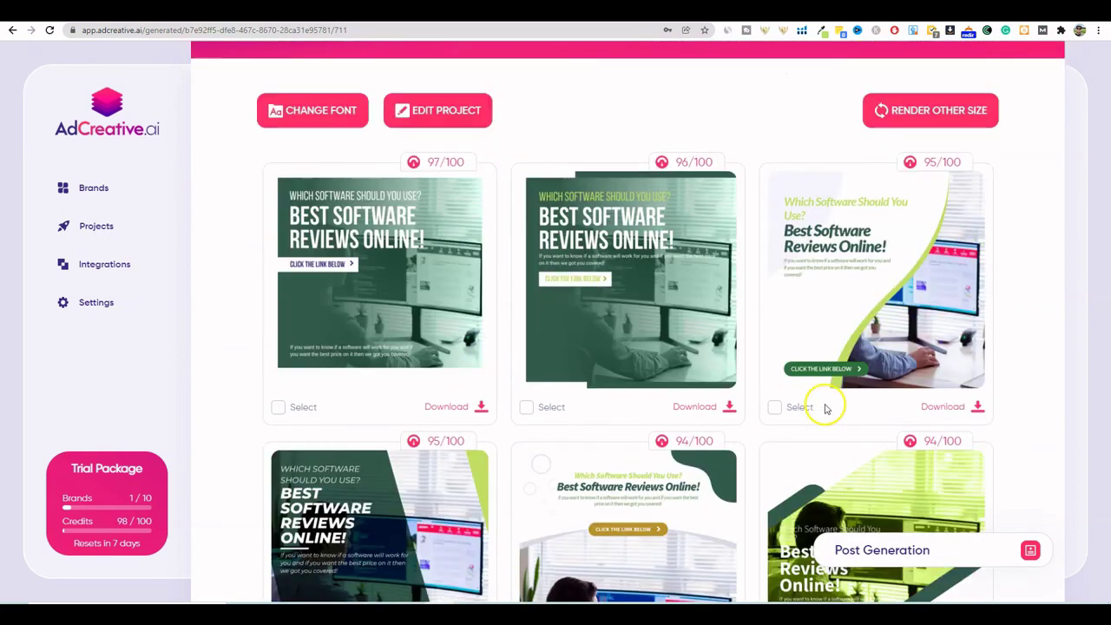
pyautogui.scroll(2, 829, 348)
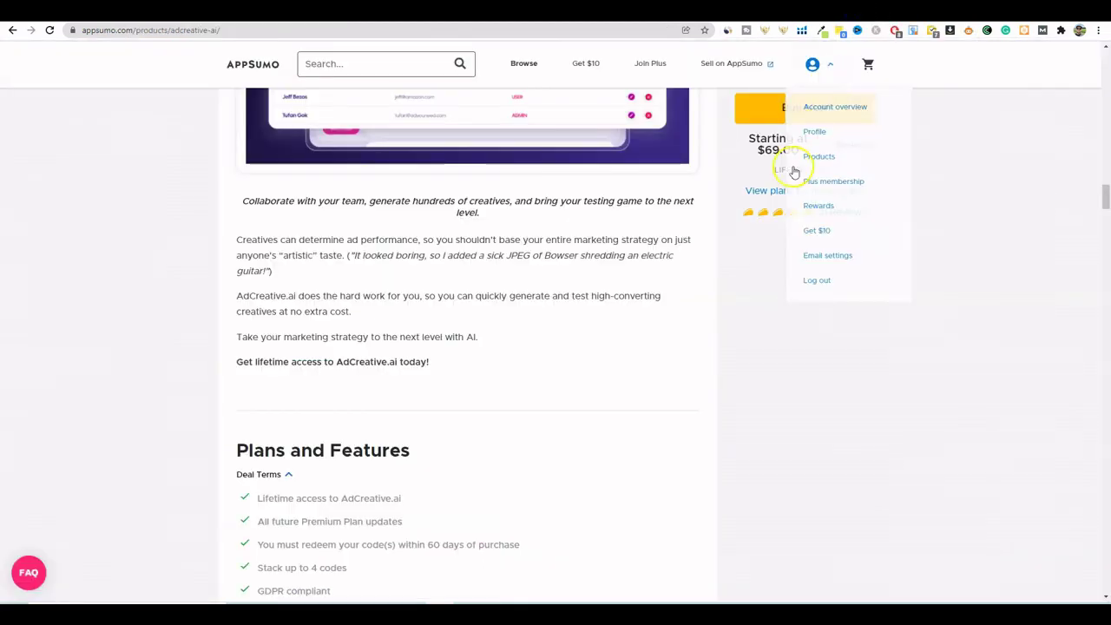
# Switch to the AdCreative.ai deal page on AppSumo and review its collaboration and platform integration sections.
pyautogui.scroll(10, 761, 255)
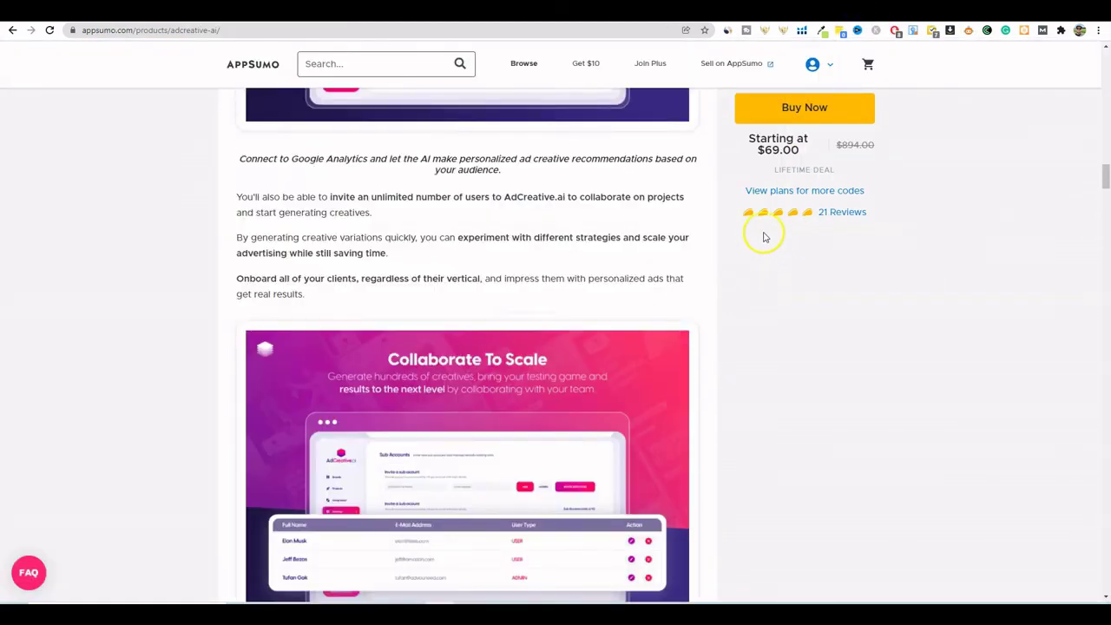
pyautogui.scroll(12, 778, 170)
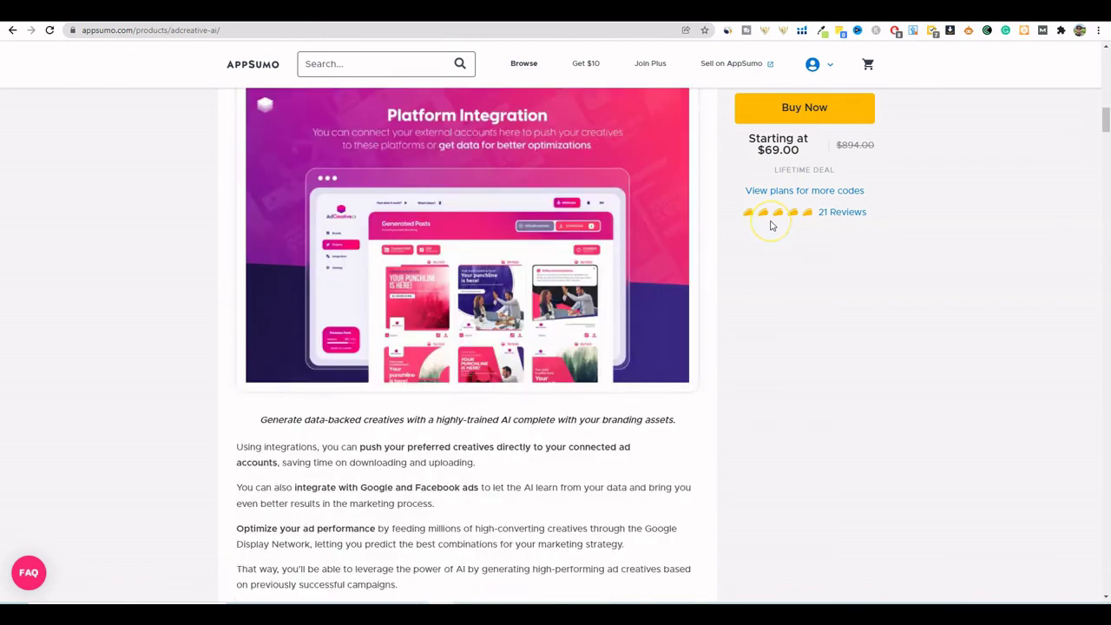